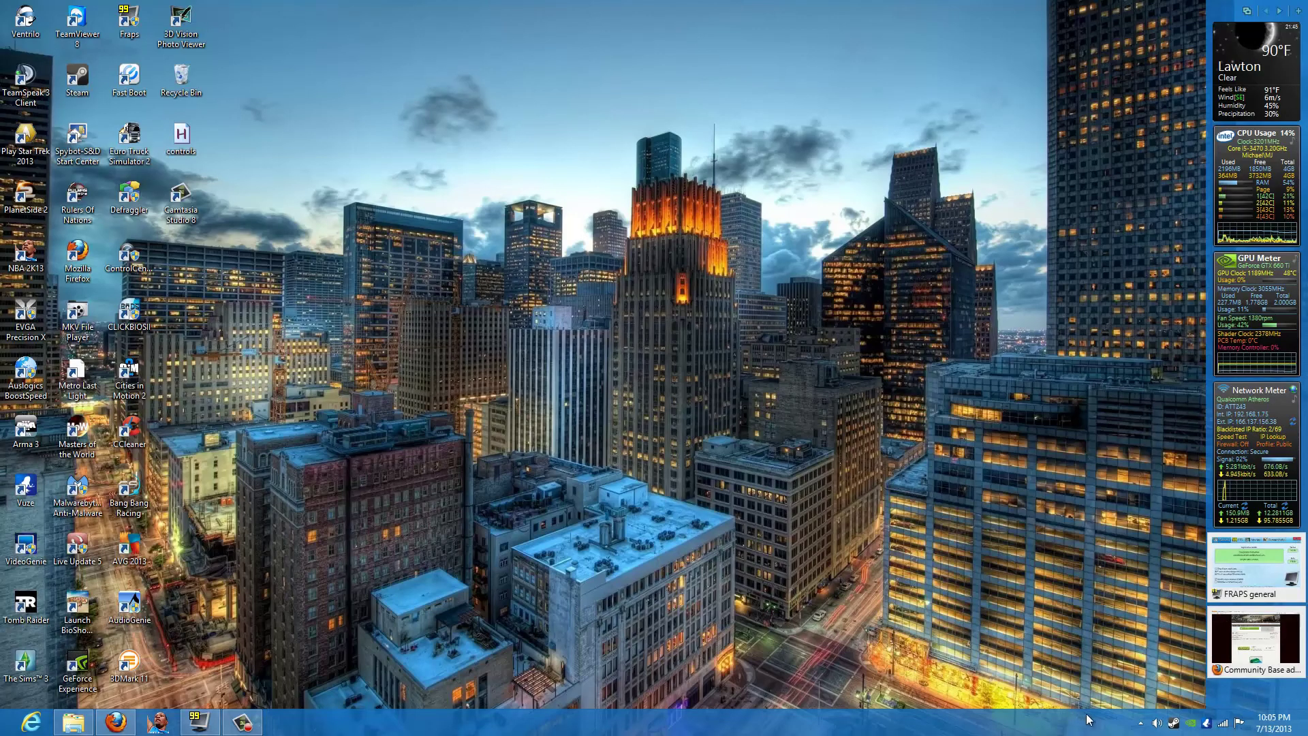
Step: Switch to Firefox and look through the Community Base addons A3 [BETA] page on Armaholic
{"action": "left_click", "coordinate": [1139, 723]}
{"action": "left_click", "coordinate": [635, 403]}
{"action": "mouse_move", "coordinate": [115, 722]}
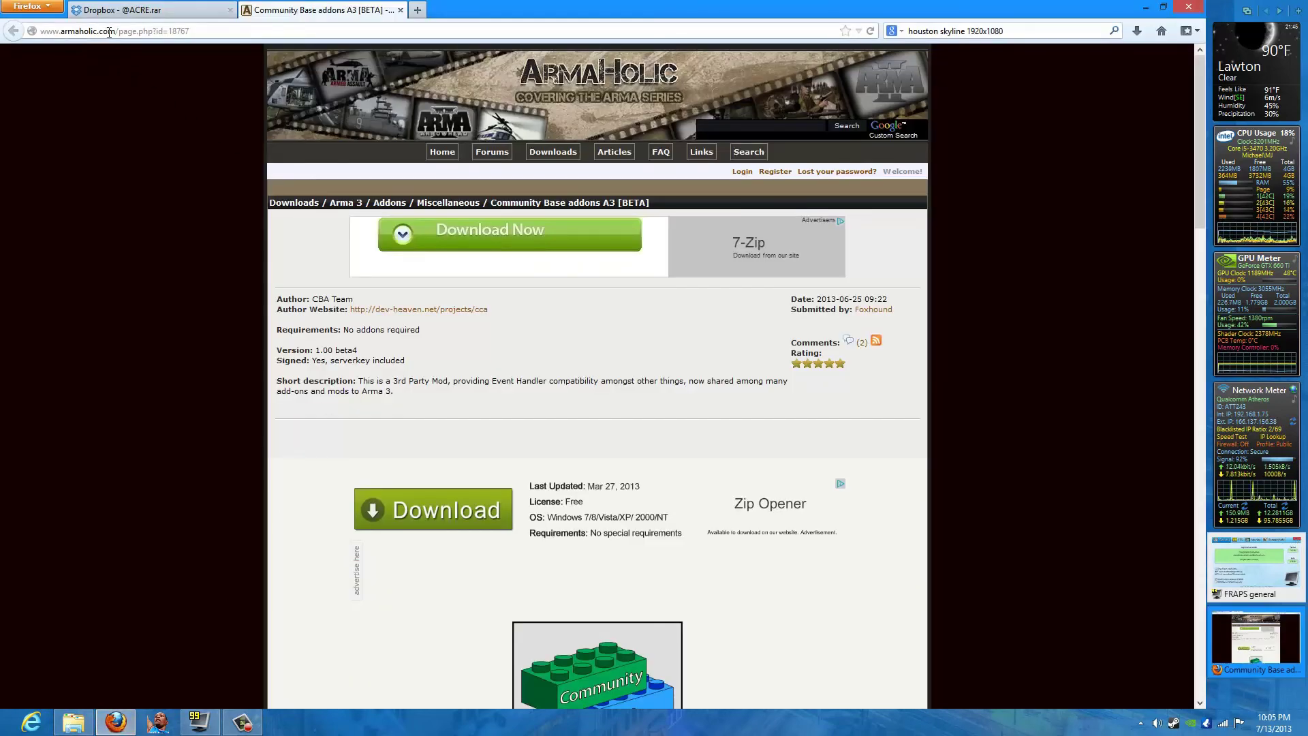
{"action": "left_click", "coordinate": [186, 32]}
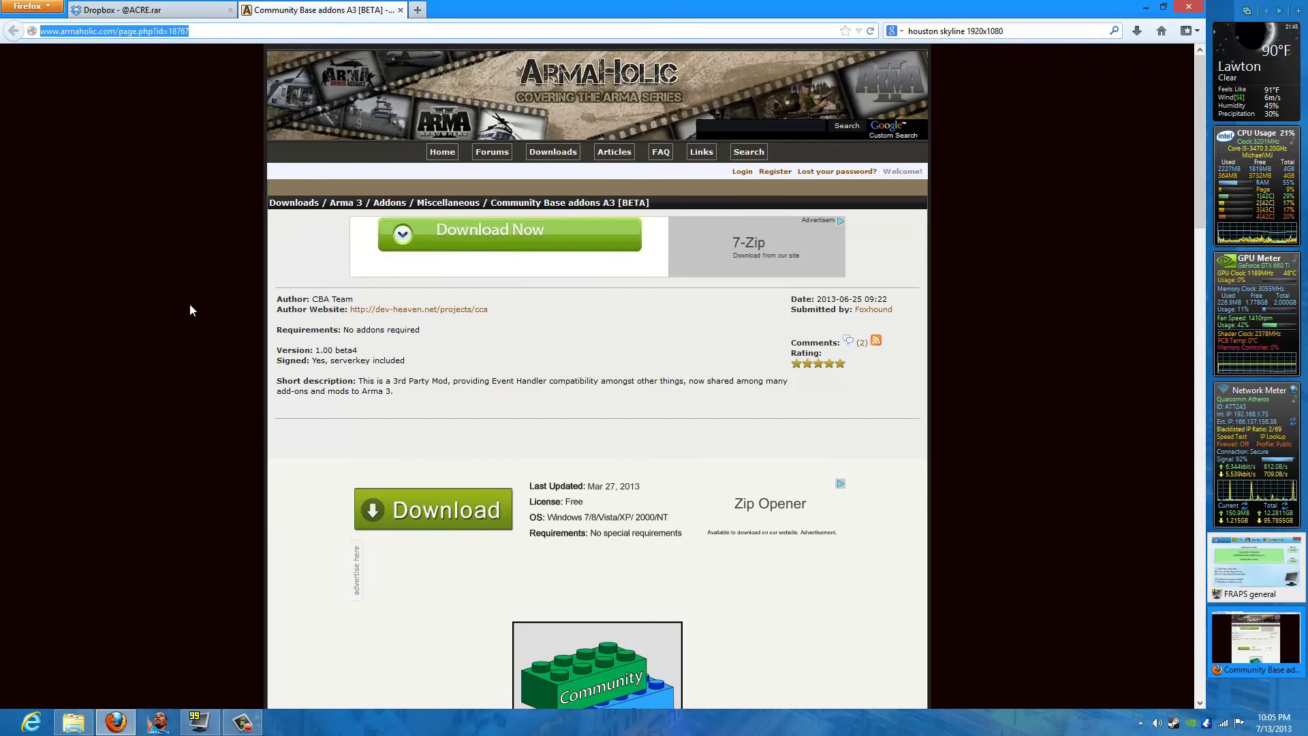
{"action": "left_click", "coordinate": [464, 353]}
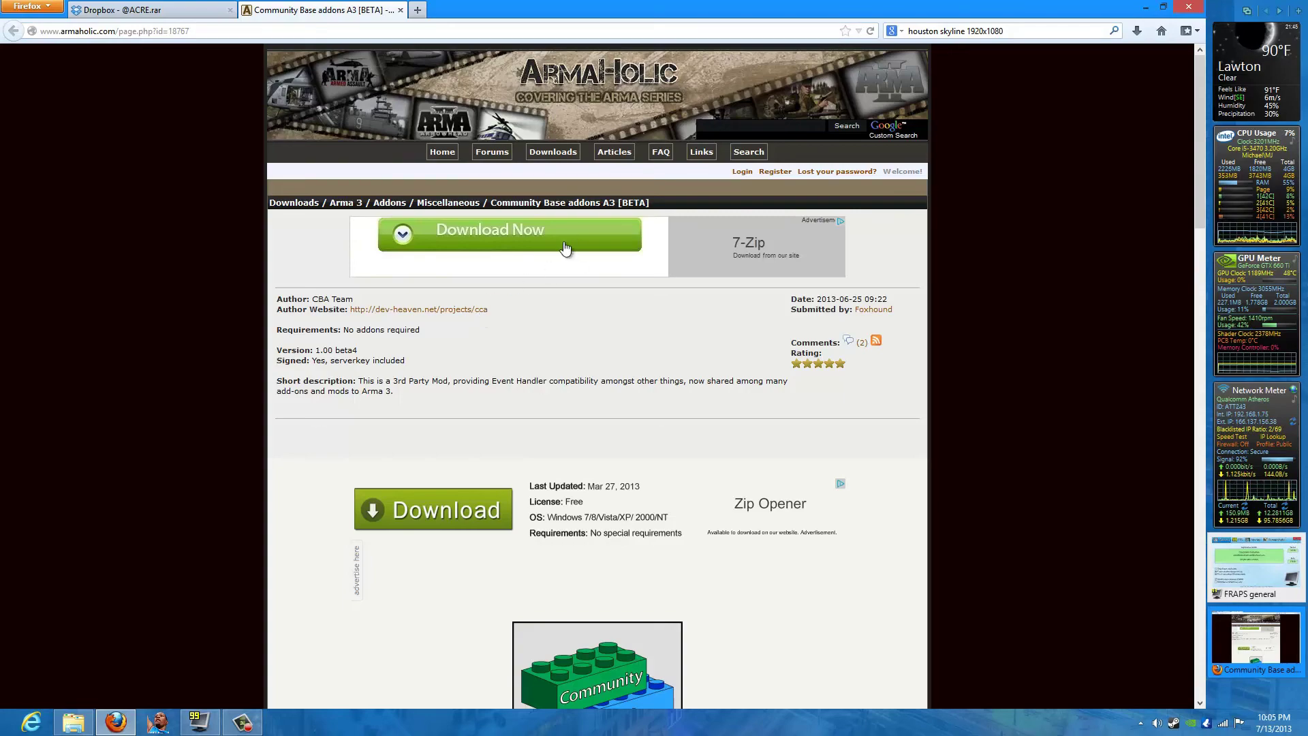
{"action": "scroll", "coordinate": [553, 394], "scroll_direction": "down", "scroll_amount": 3}
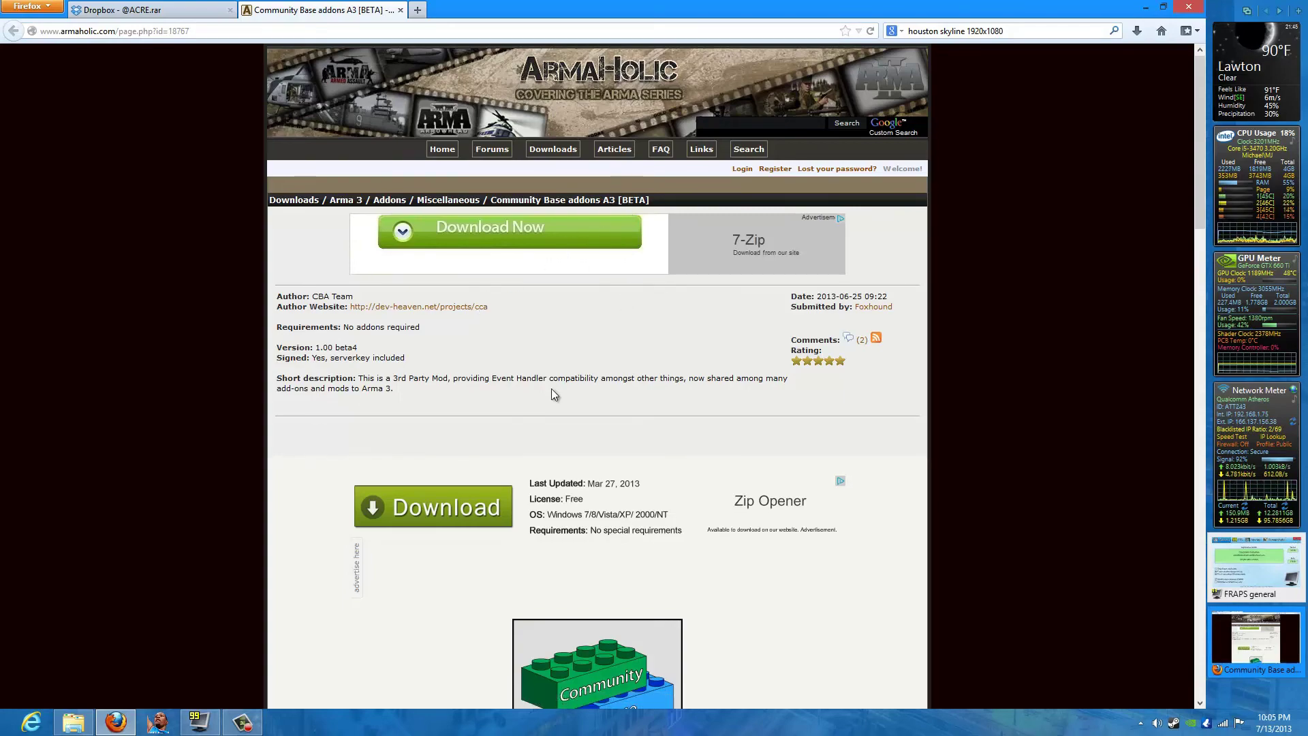
{"action": "scroll", "coordinate": [551, 394], "scroll_direction": "down", "scroll_amount": 15}
{"action": "scroll", "coordinate": [552, 394], "scroll_direction": "up", "scroll_amount": 15}
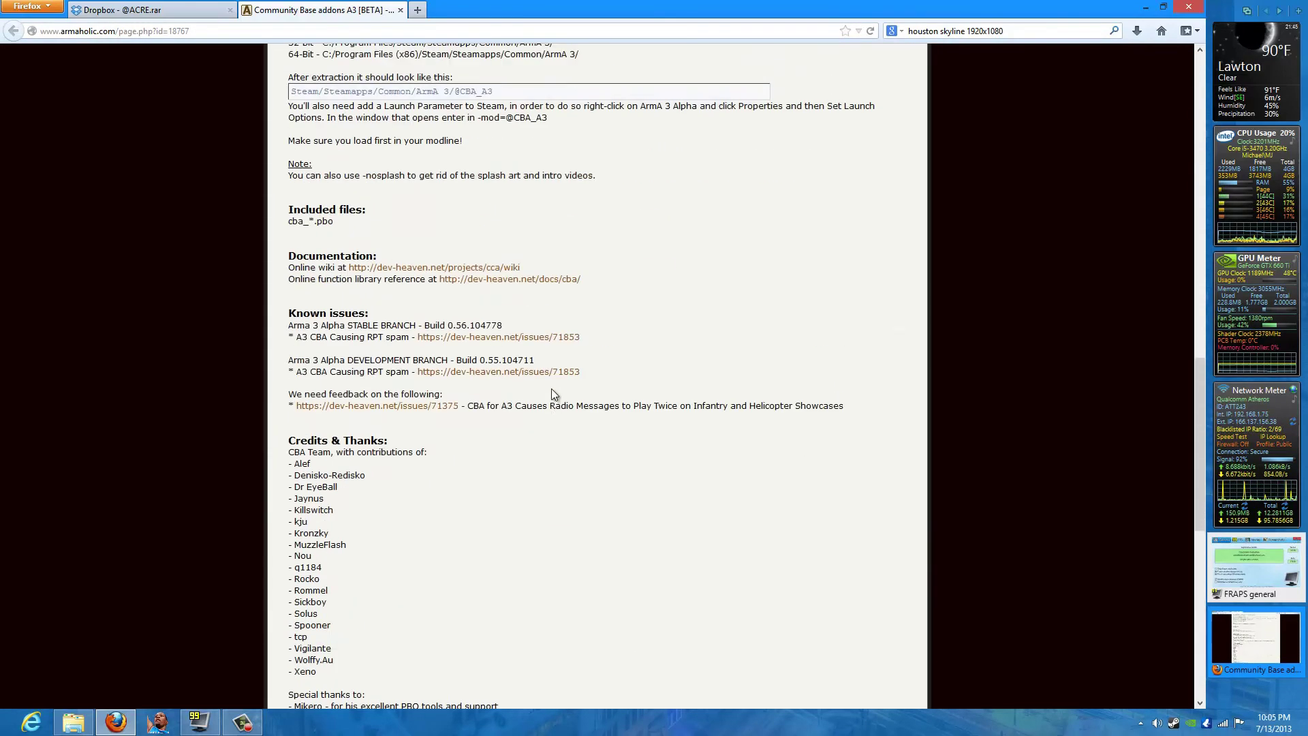
{"action": "scroll", "coordinate": [518, 385], "scroll_direction": "up", "scroll_amount": 3}
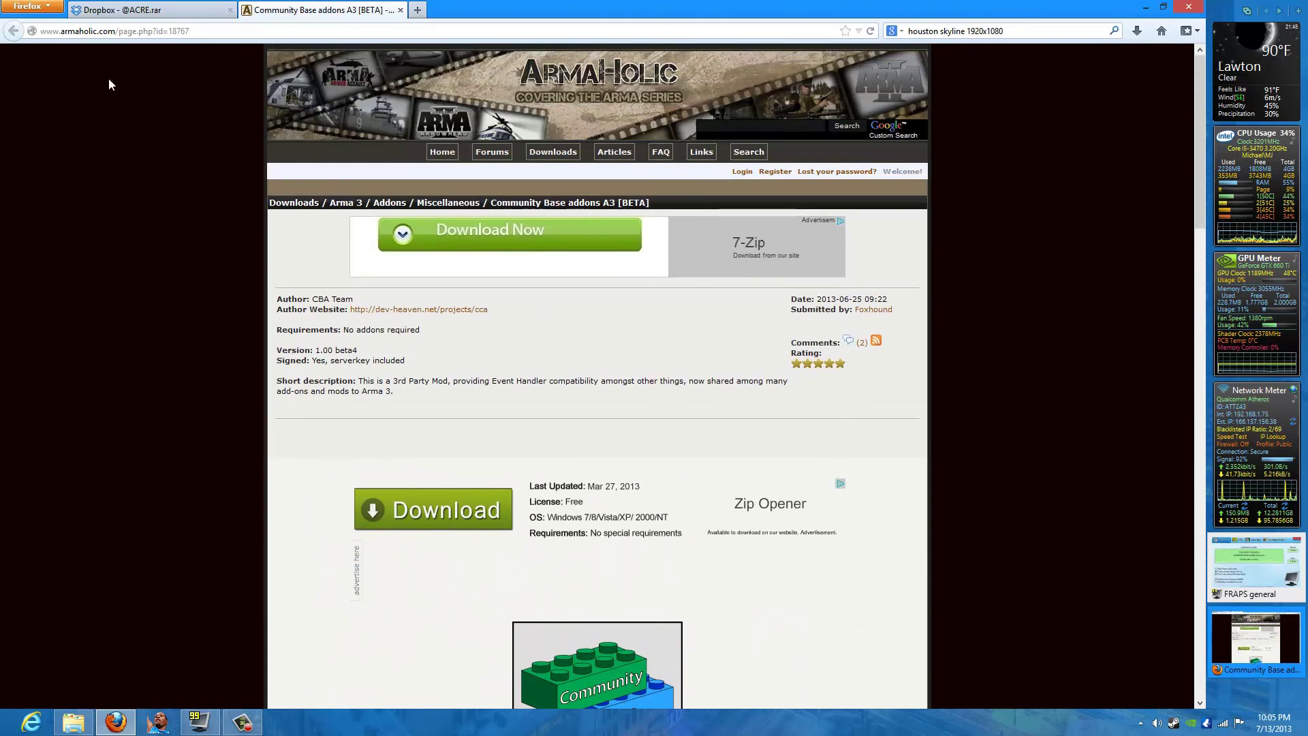
{"action": "left_click", "coordinate": [156, 31]}
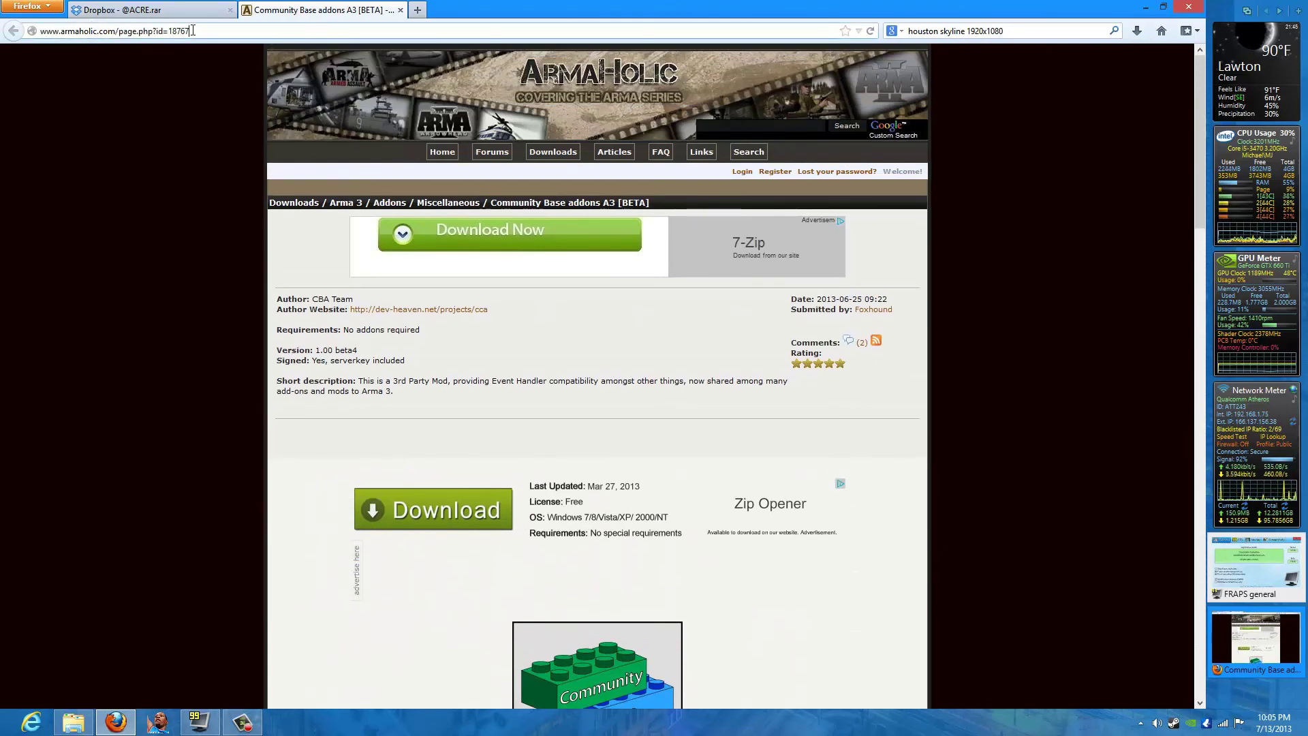
{"action": "left_click", "coordinate": [96, 102]}
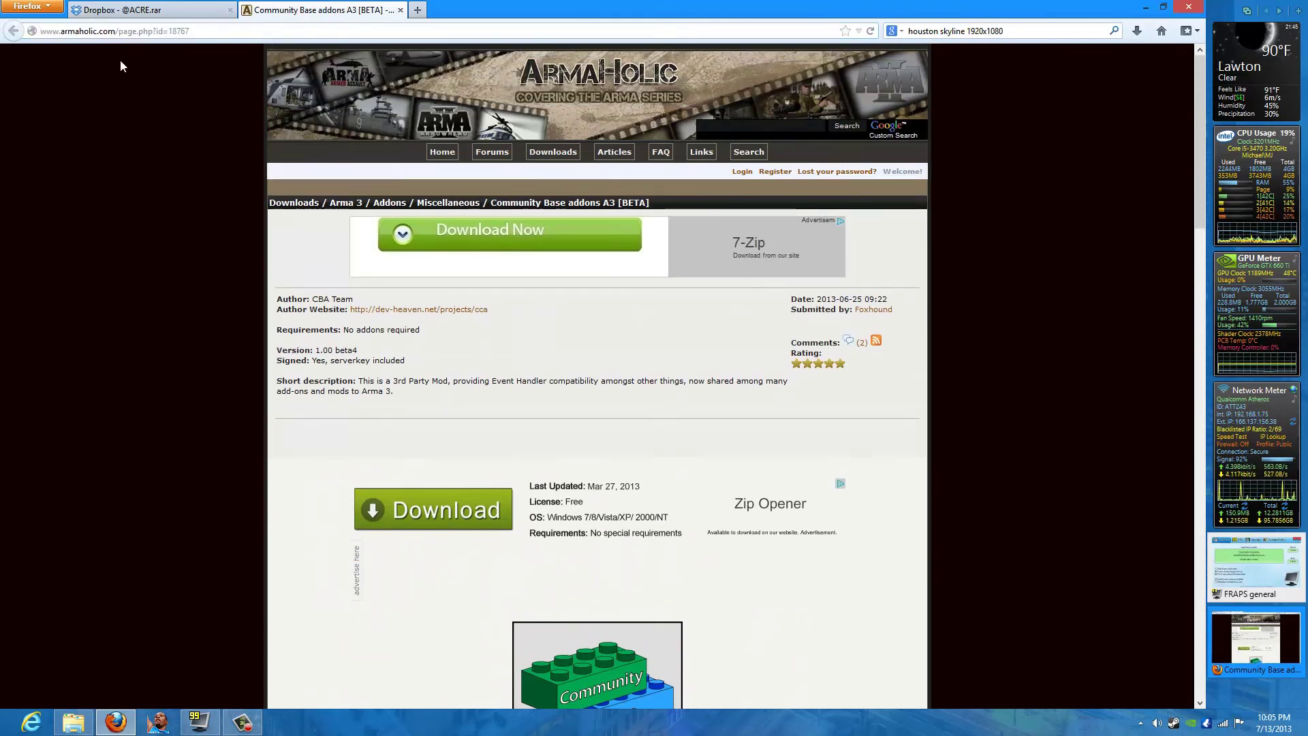
{"action": "left_click", "coordinate": [170, 13]}
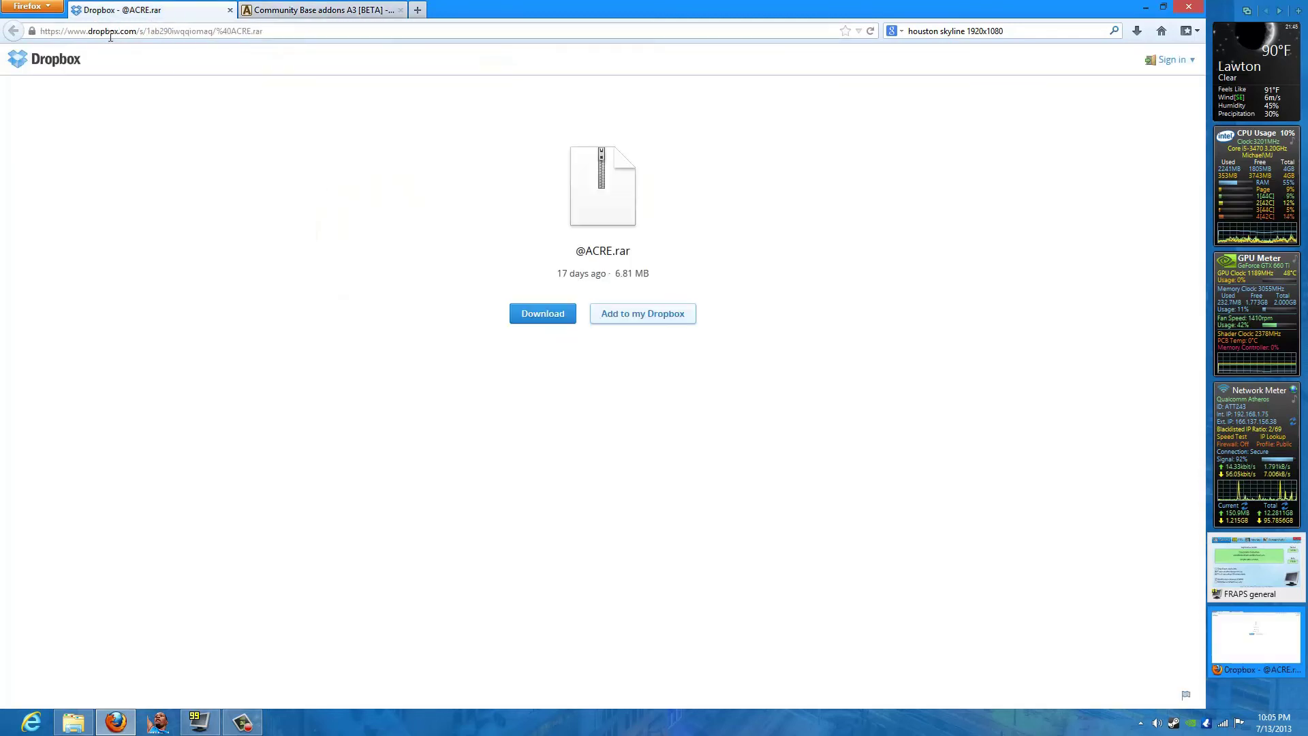
{"action": "left_click_drag", "start_coordinate": [274, 32], "coordinate": [38, 41]}
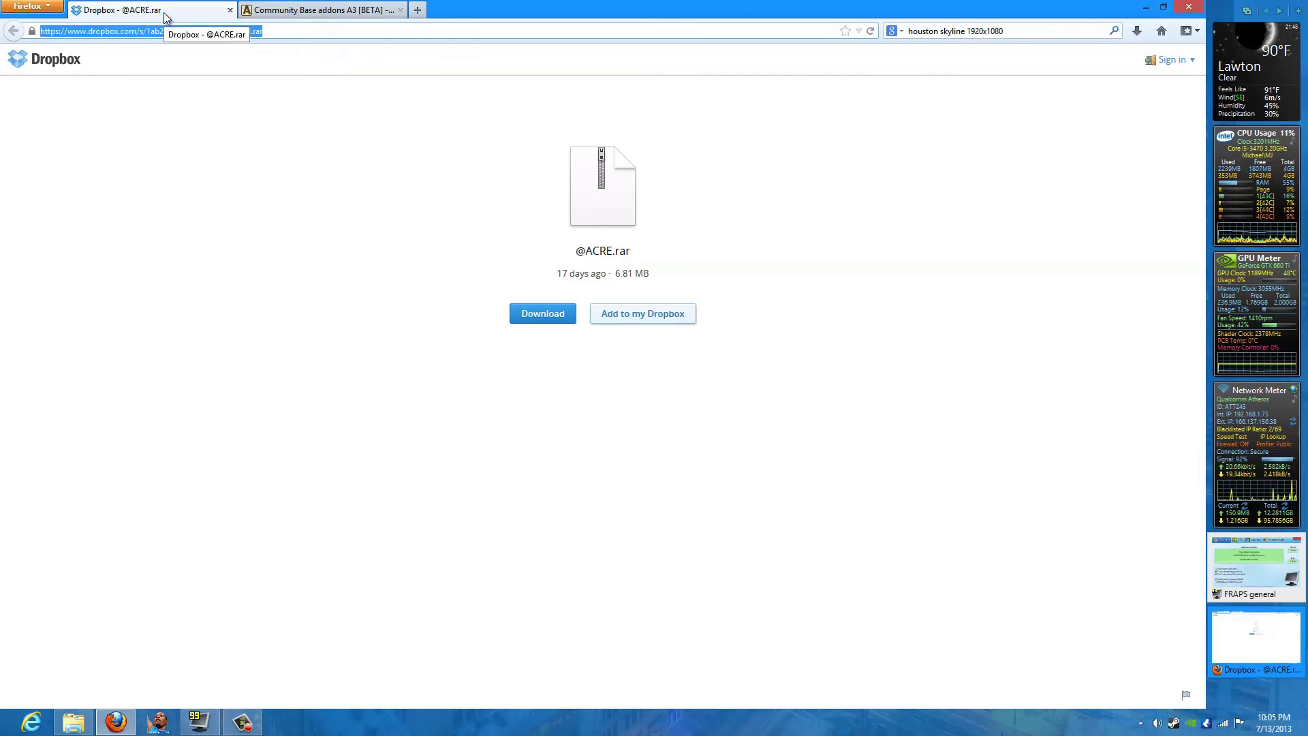
Step: Download Community Base addons A3 [BETA] from the Armaholic page via FTP #2, opening CBA_A3_beta4.7z with WinRAR archiver
{"action": "left_click", "coordinate": [317, 10]}
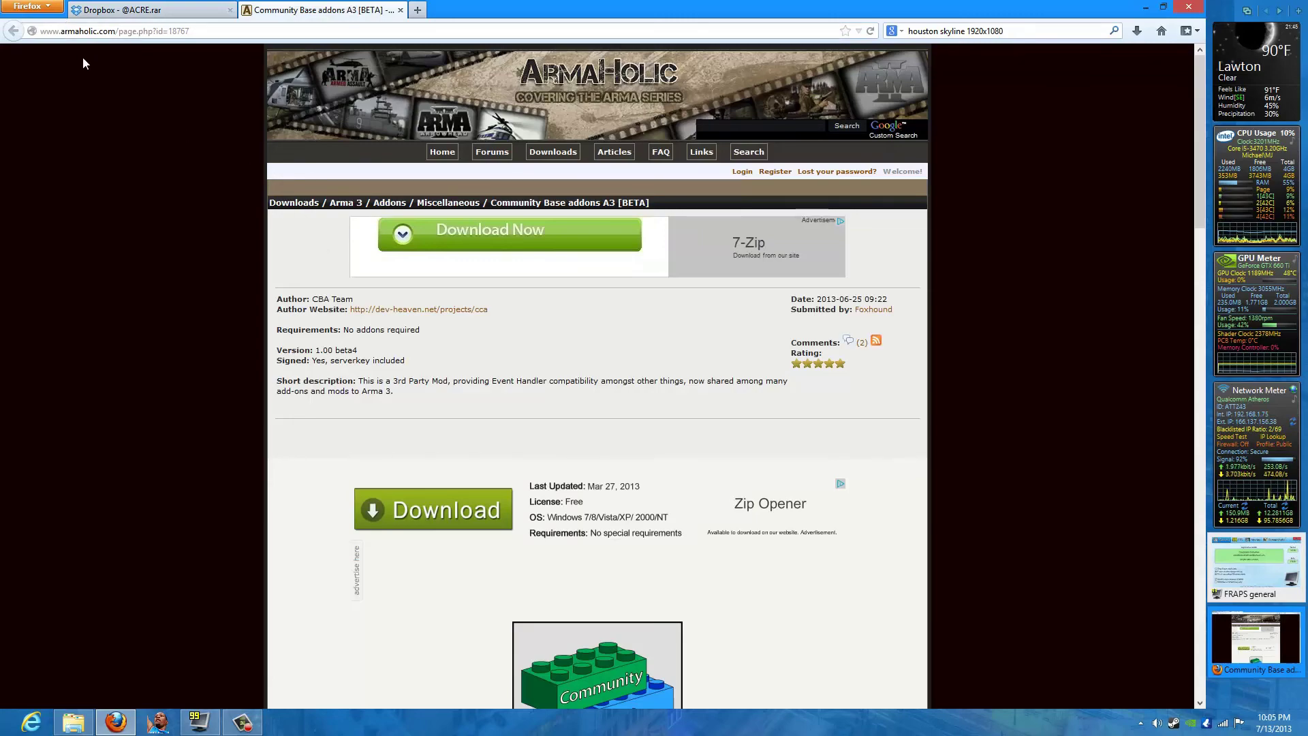
{"action": "scroll", "coordinate": [495, 451], "scroll_direction": "down", "scroll_amount": 15}
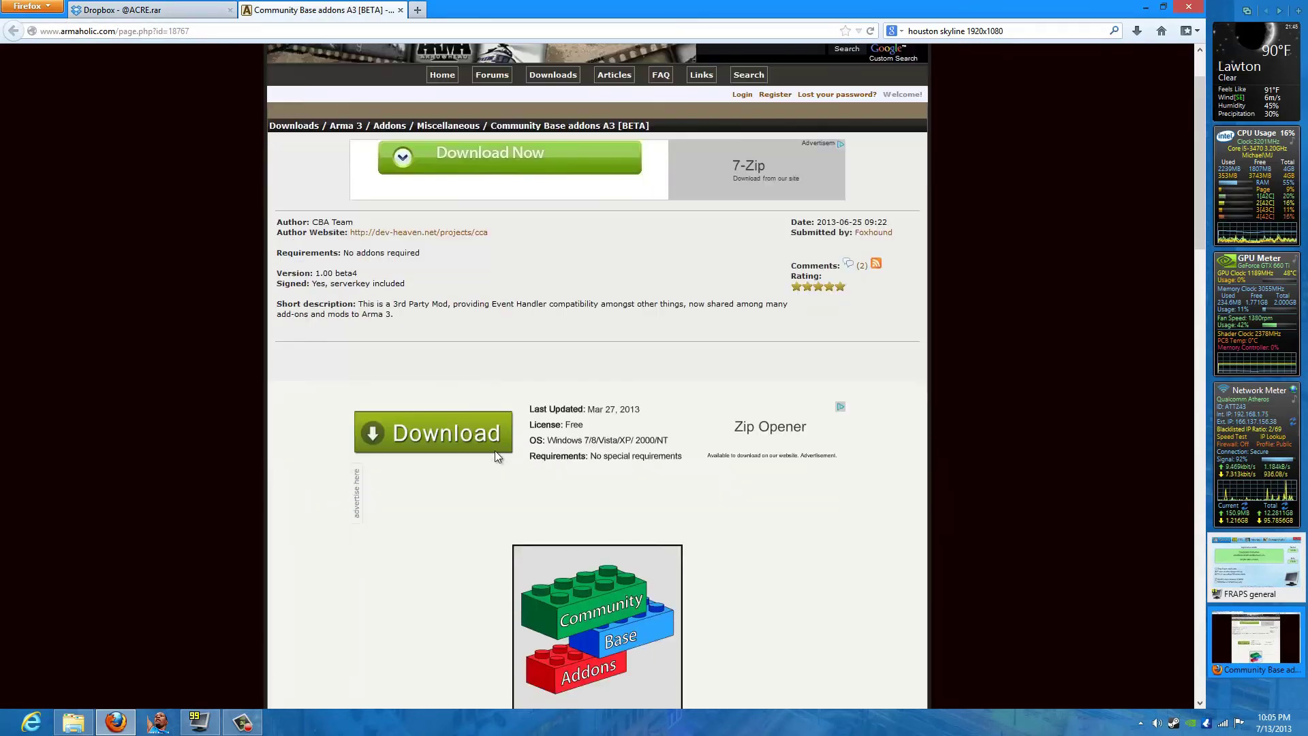
{"action": "scroll", "coordinate": [495, 451], "scroll_direction": "down", "scroll_amount": 10}
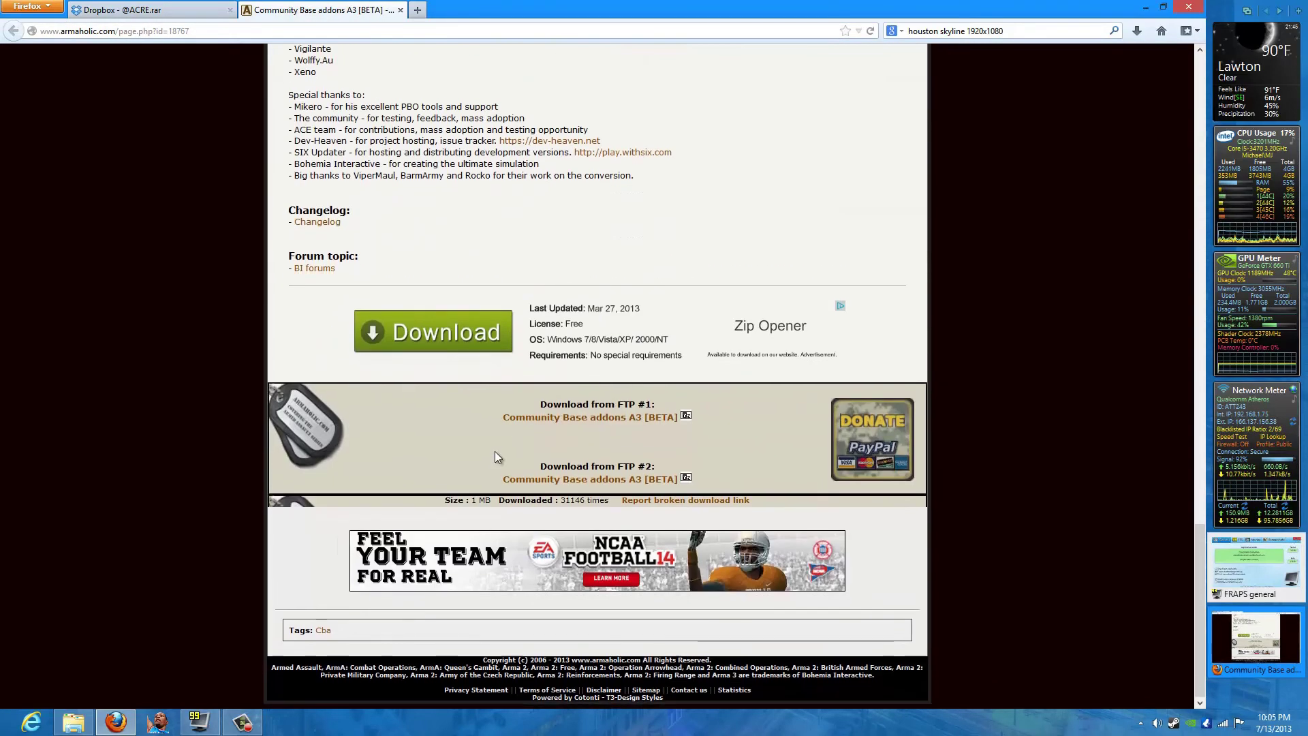
{"action": "left_click", "coordinate": [585, 424]}
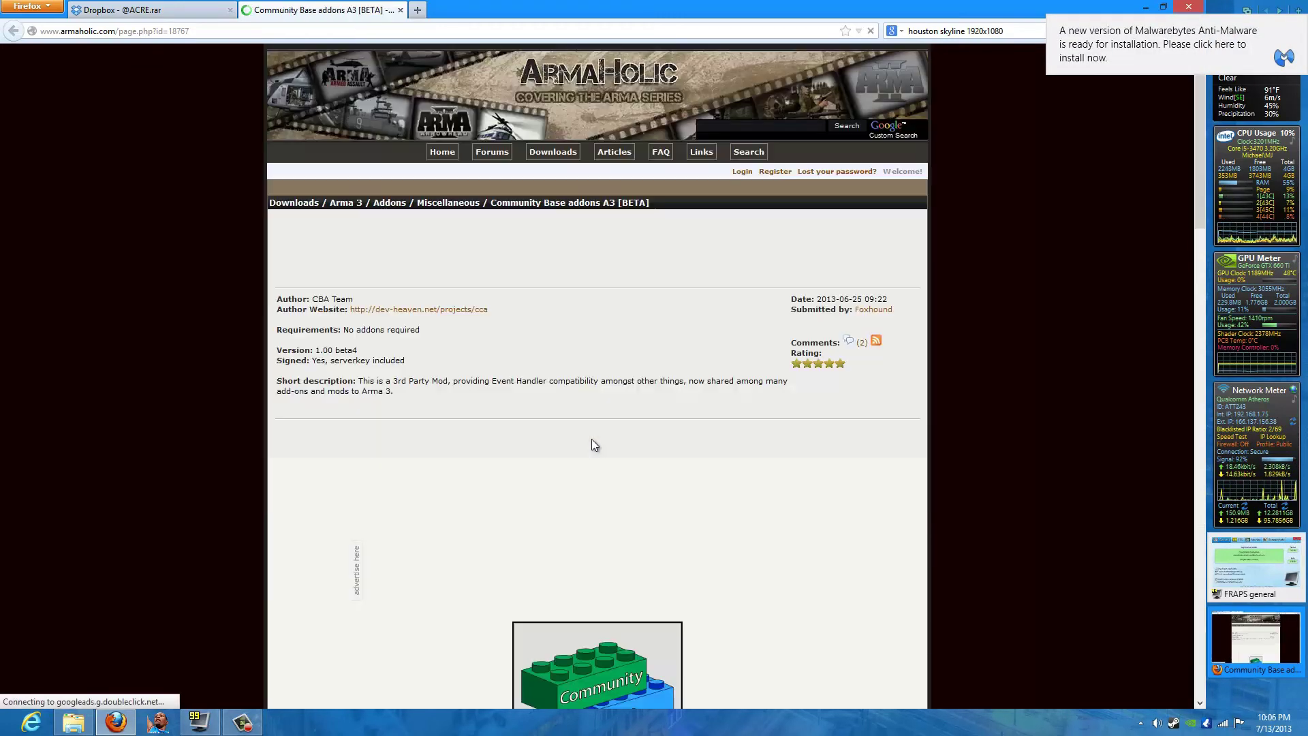
{"action": "scroll", "coordinate": [589, 470], "scroll_direction": "down", "scroll_amount": 15}
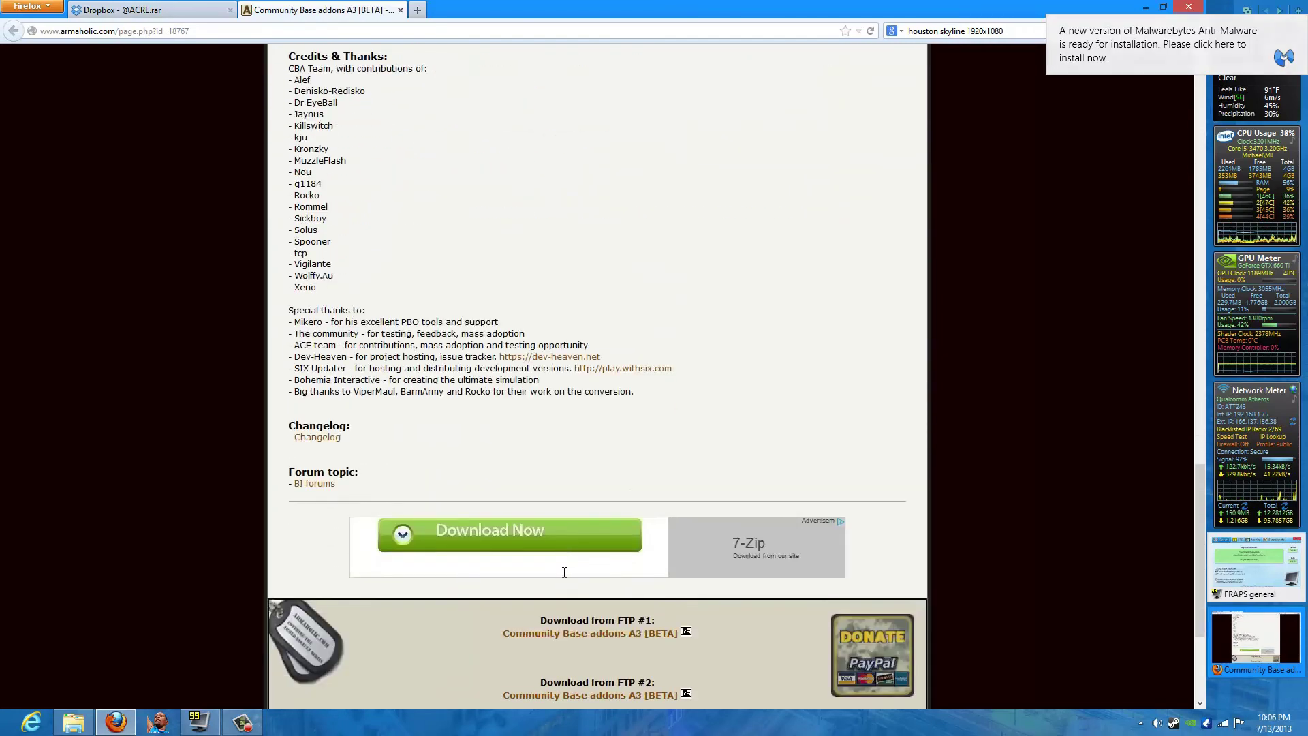
{"action": "left_click", "coordinate": [590, 479]}
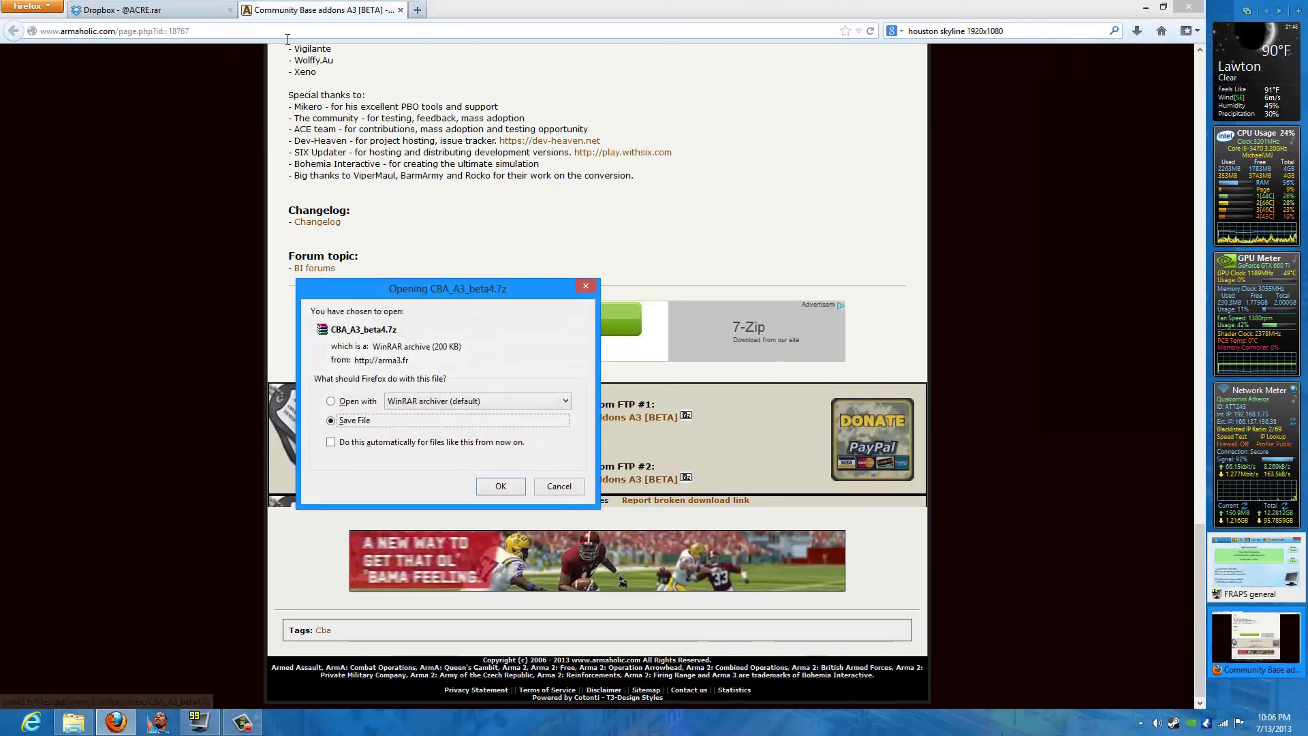
{"action": "left_click", "coordinate": [356, 402]}
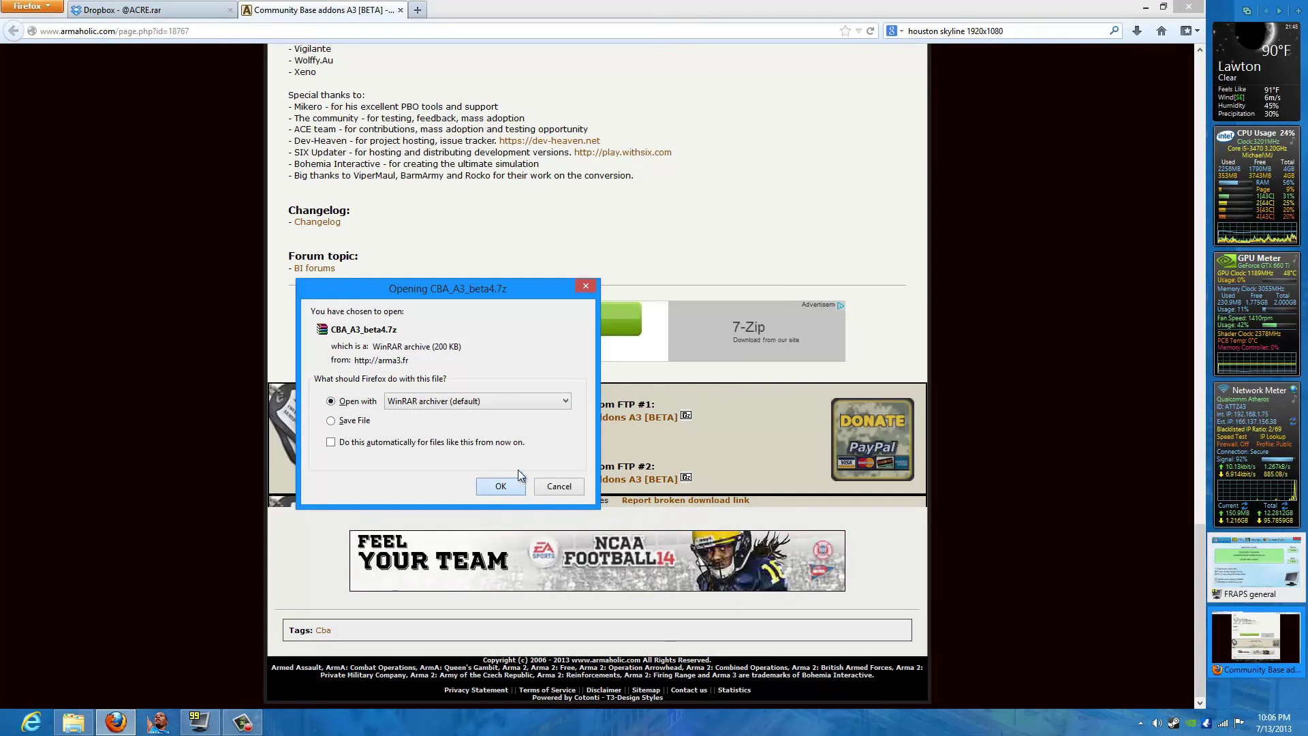
{"action": "key", "text": "Return"}
{"action": "key", "text": "ctrl+Tab"}
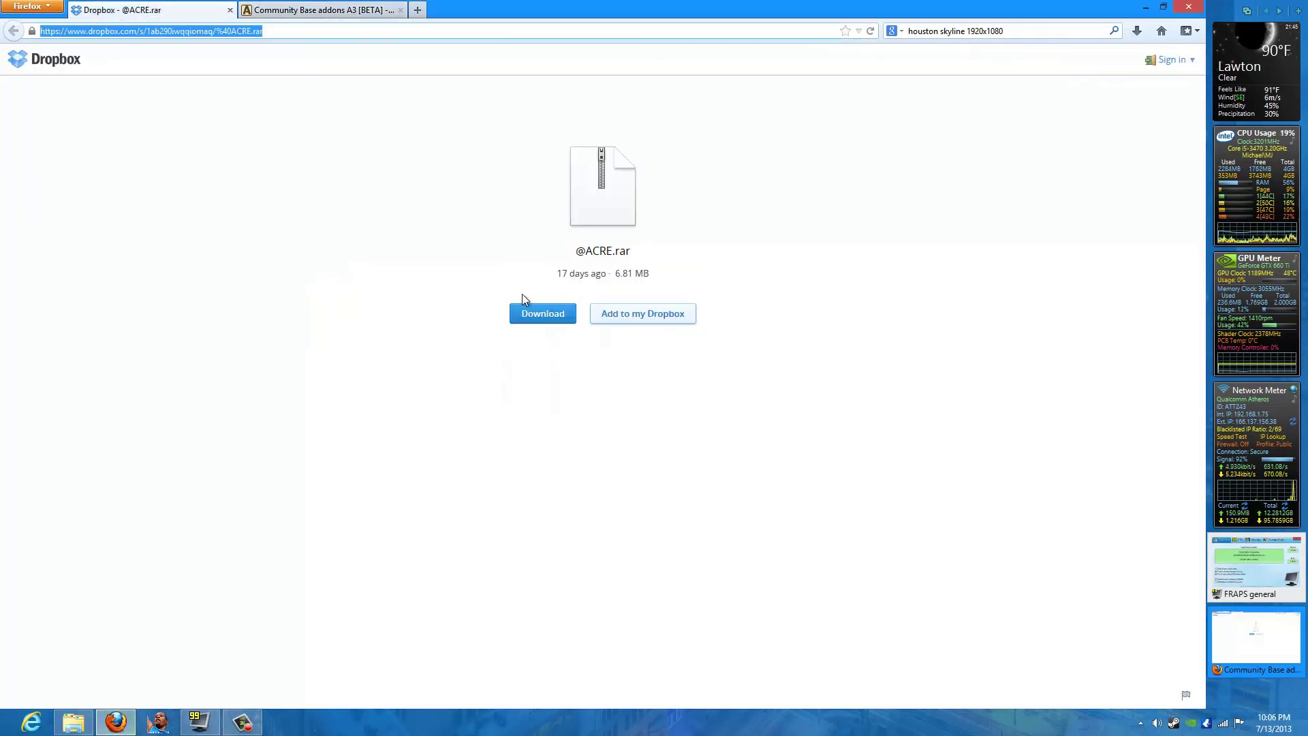
{"action": "left_click", "coordinate": [539, 319]}
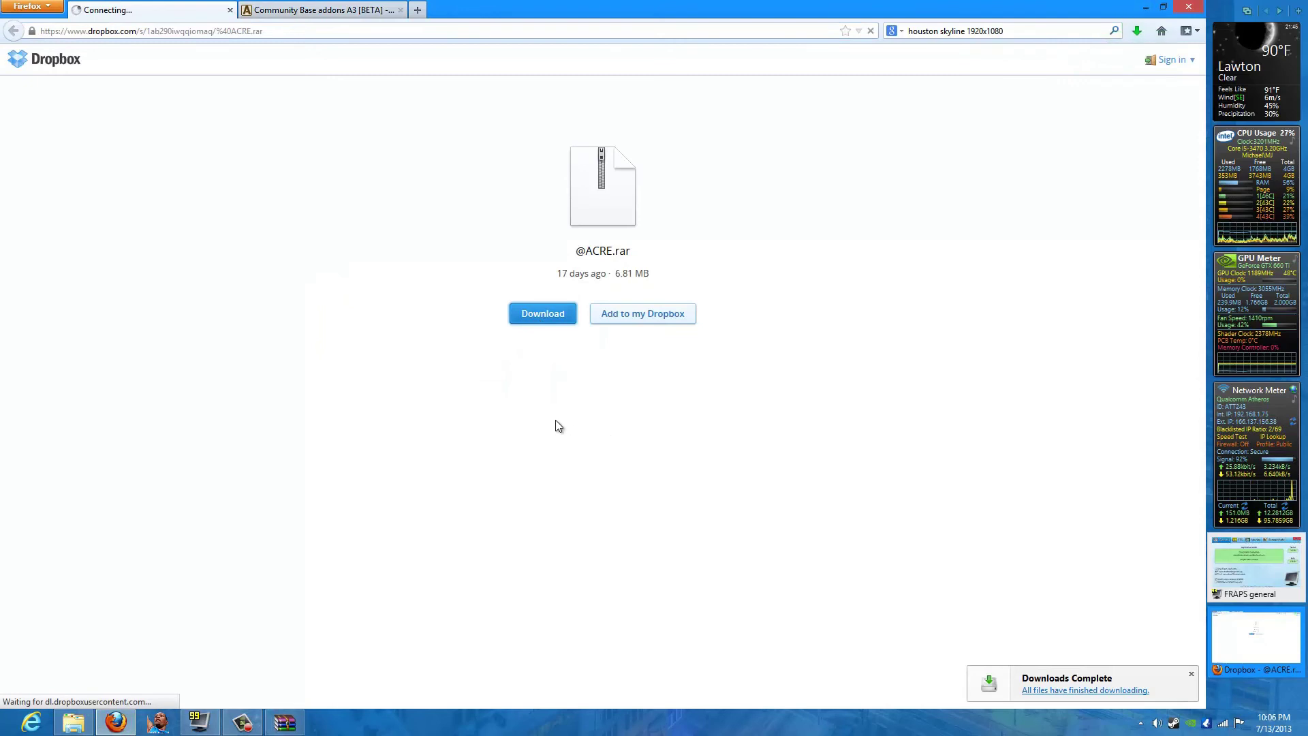
{"action": "left_click", "coordinate": [393, 421]}
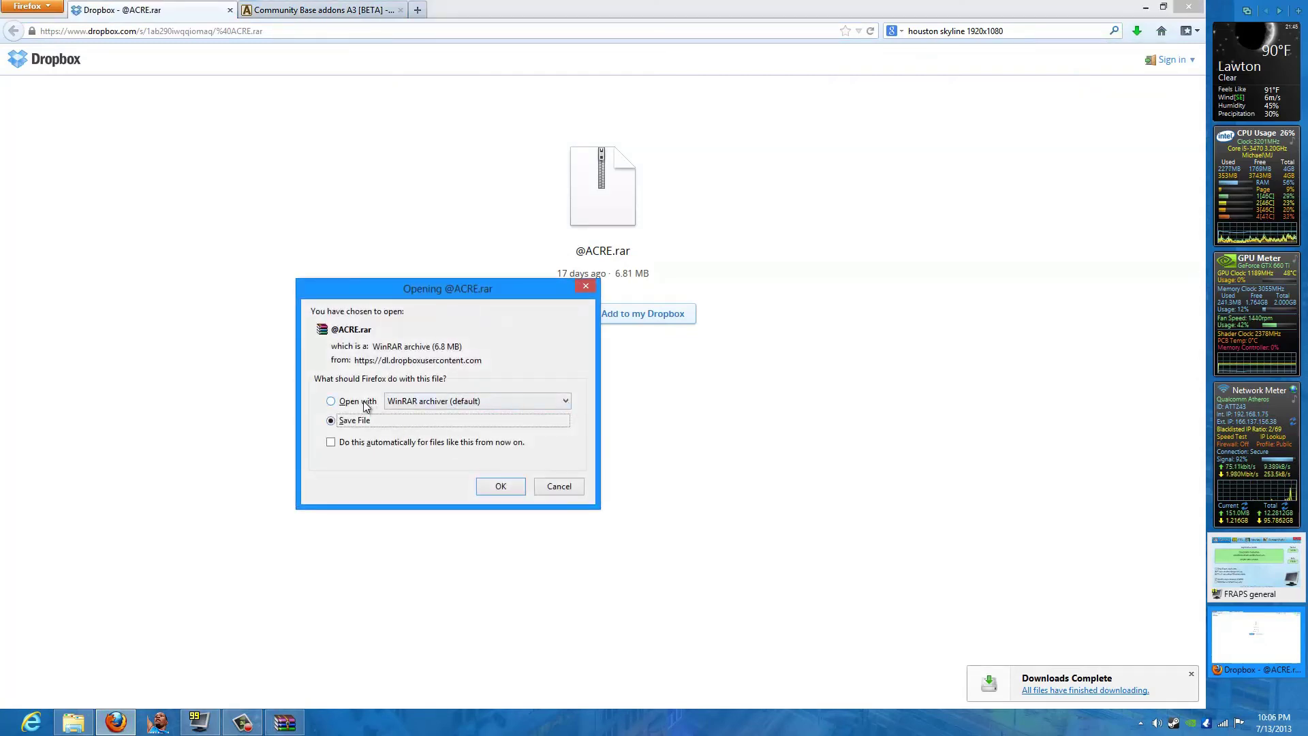
{"action": "left_click", "coordinate": [363, 402]}
{"action": "left_click", "coordinate": [481, 485]}
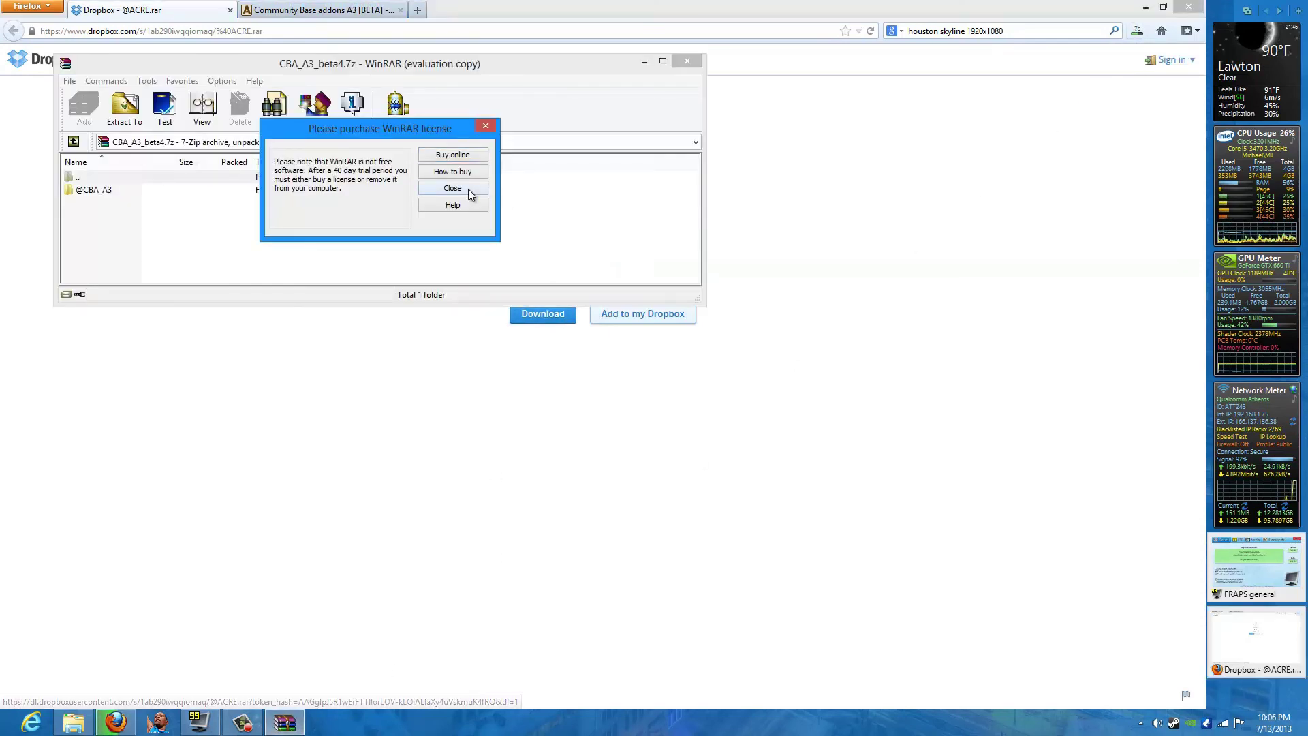
{"action": "left_click", "coordinate": [470, 190]}
{"action": "left_click_drag", "start_coordinate": [481, 76], "coordinate": [1, 178]}
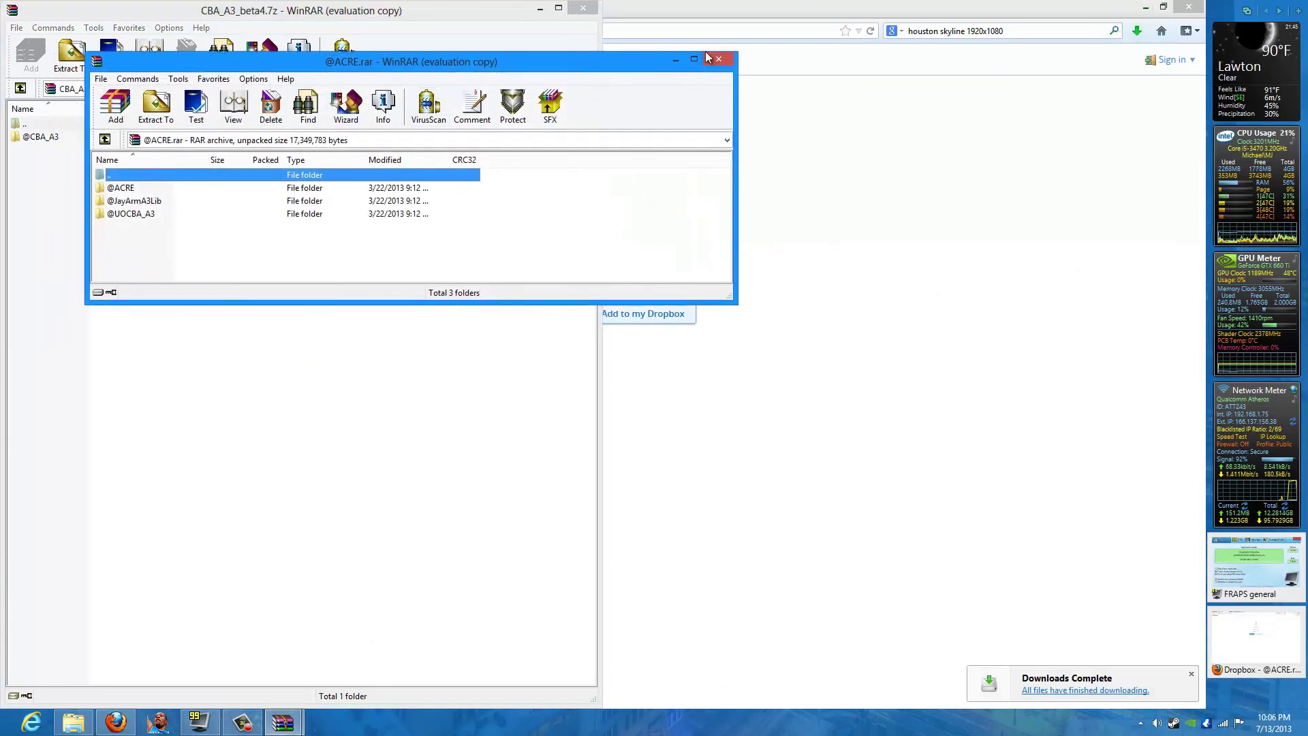
{"action": "left_click_drag", "start_coordinate": [707, 57], "coordinate": [1206, 63]}
{"action": "left_click", "coordinate": [1144, 181]}
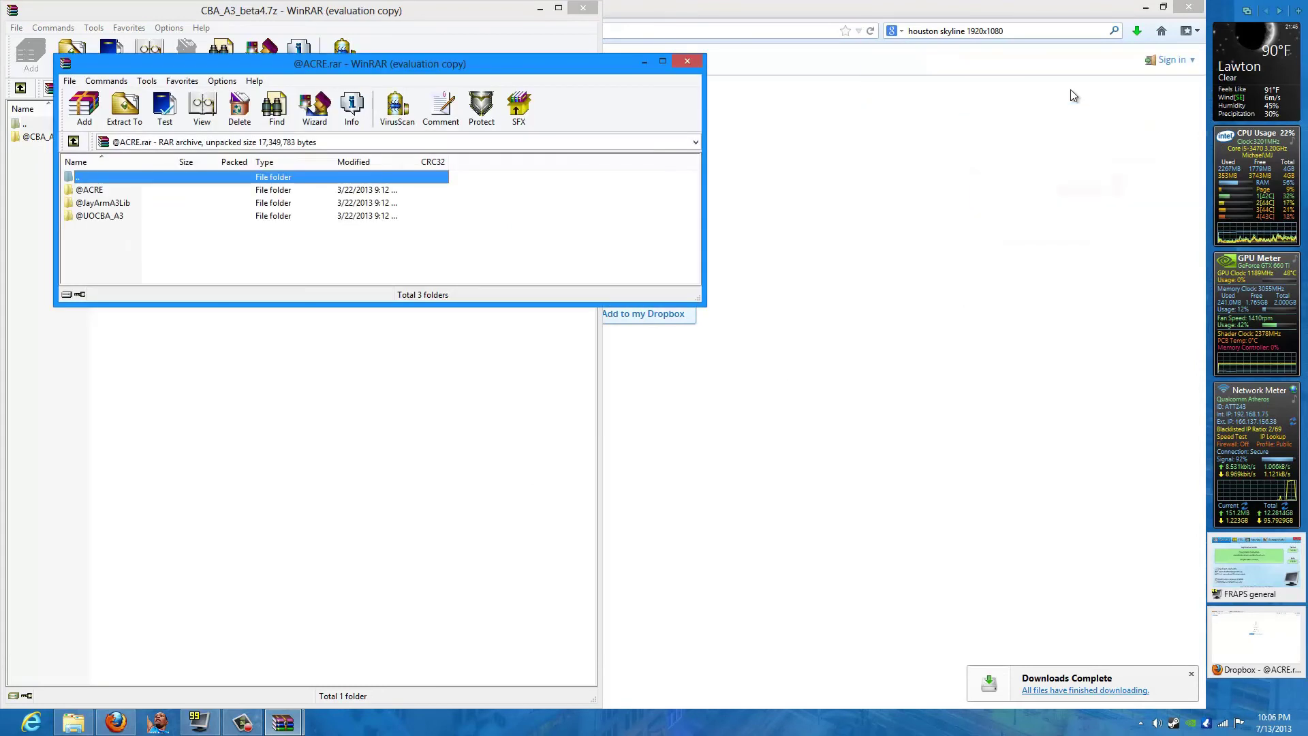
{"action": "left_click_drag", "start_coordinate": [542, 67], "coordinate": [1204, 123]}
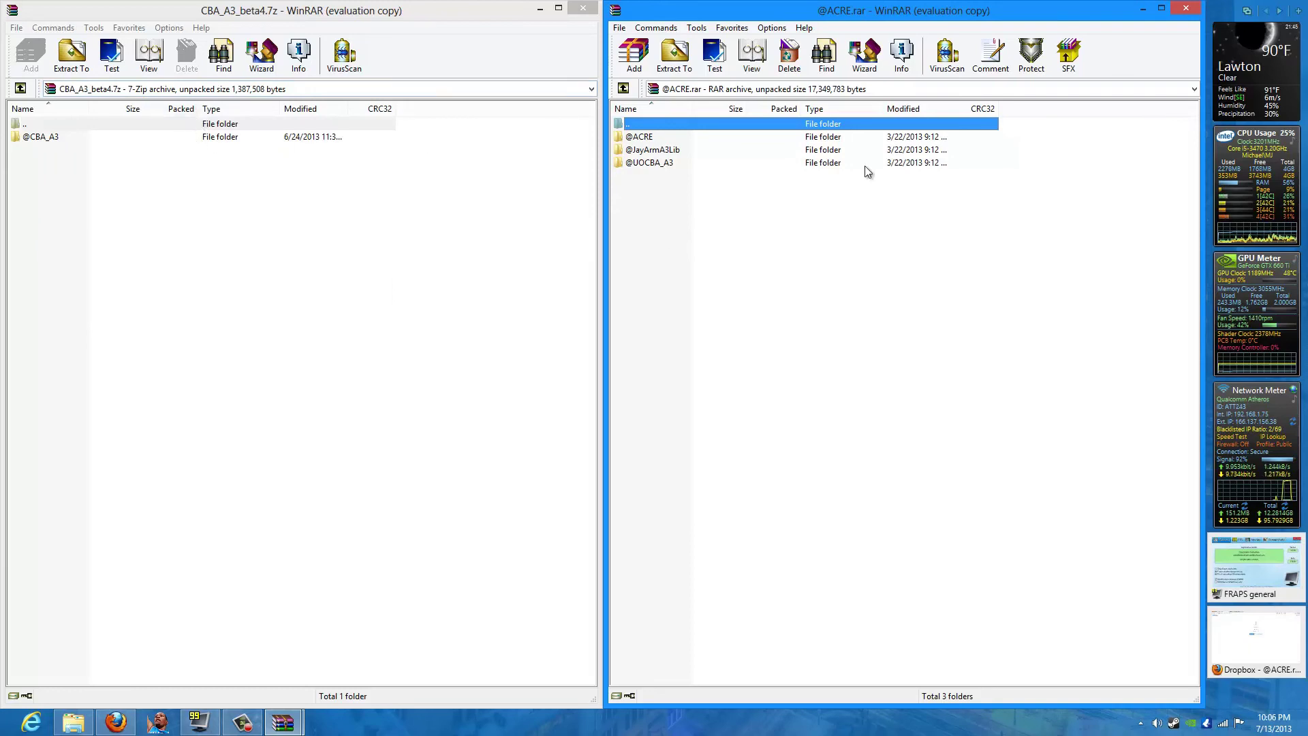
{"action": "left_click", "coordinate": [783, 140]}
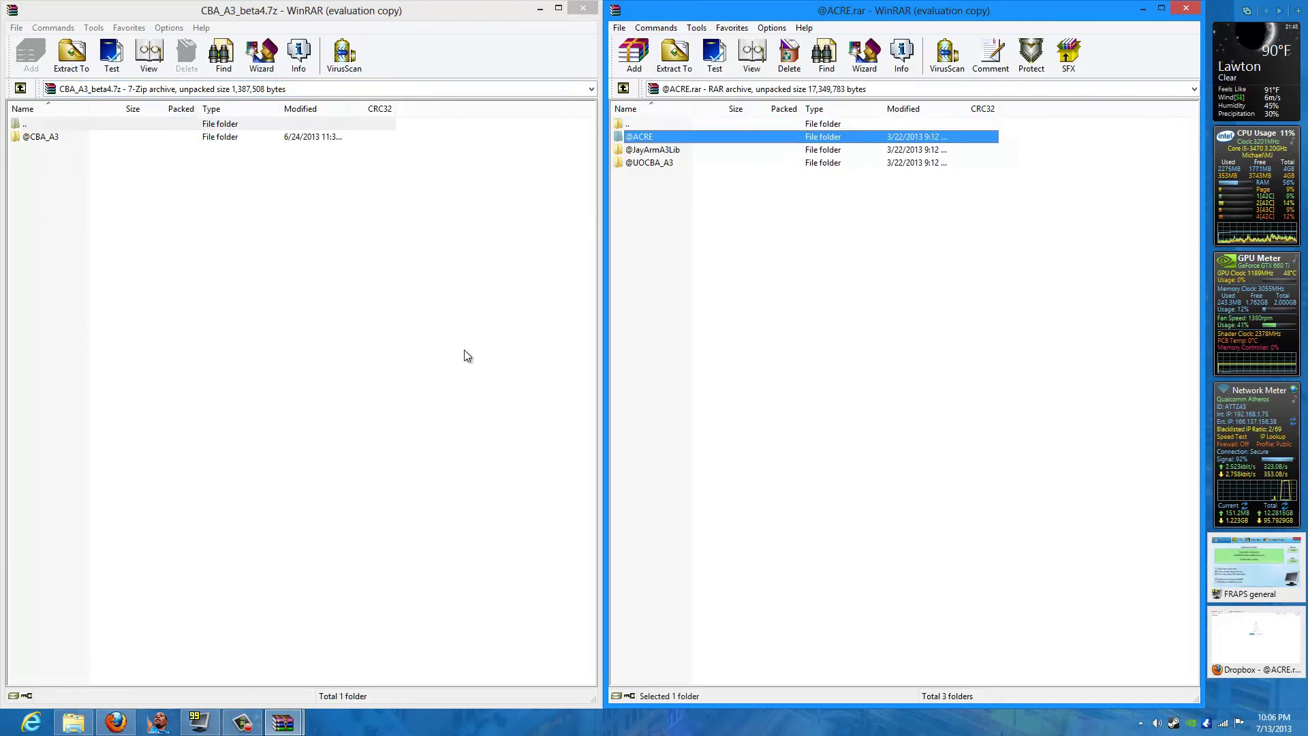
Step: Bring up the File Explorer window, place it centrally over the two archives and check the parent folders of Arma 3
{"action": "left_click", "coordinate": [73, 721]}
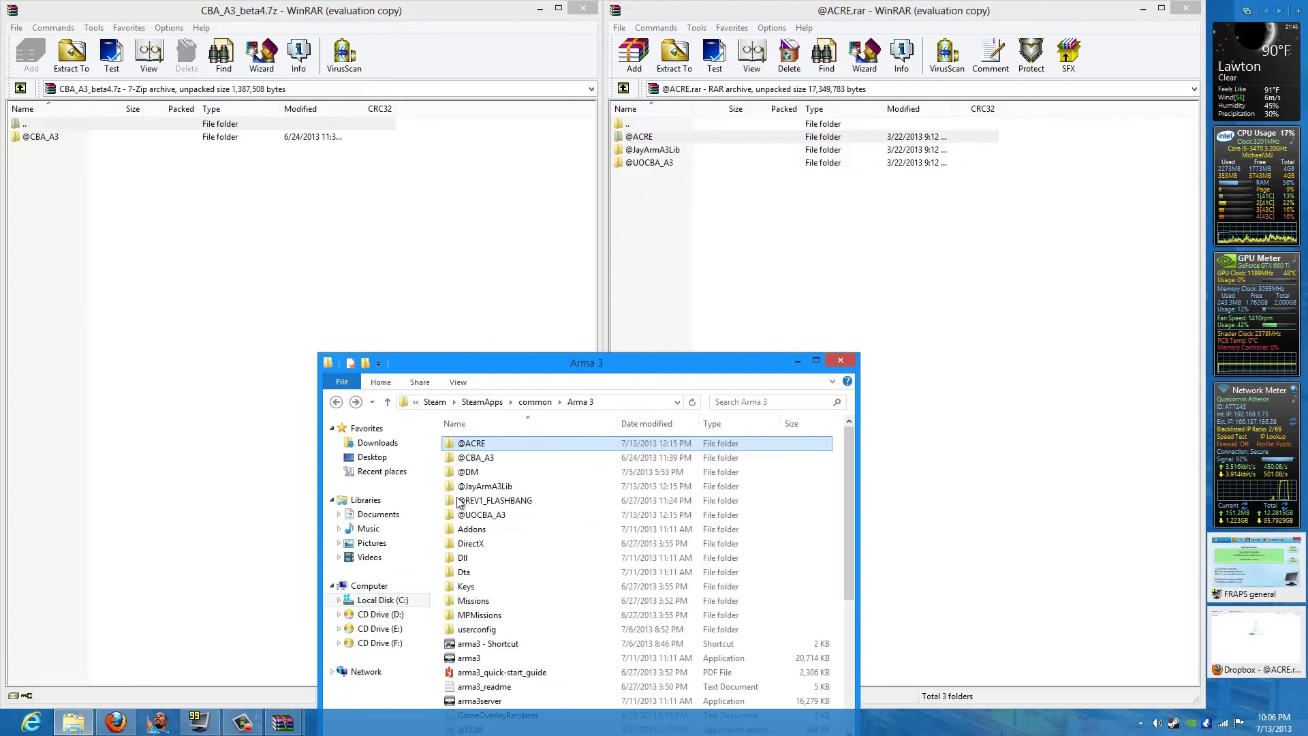
{"action": "left_click_drag", "start_coordinate": [583, 364], "coordinate": [598, 232]}
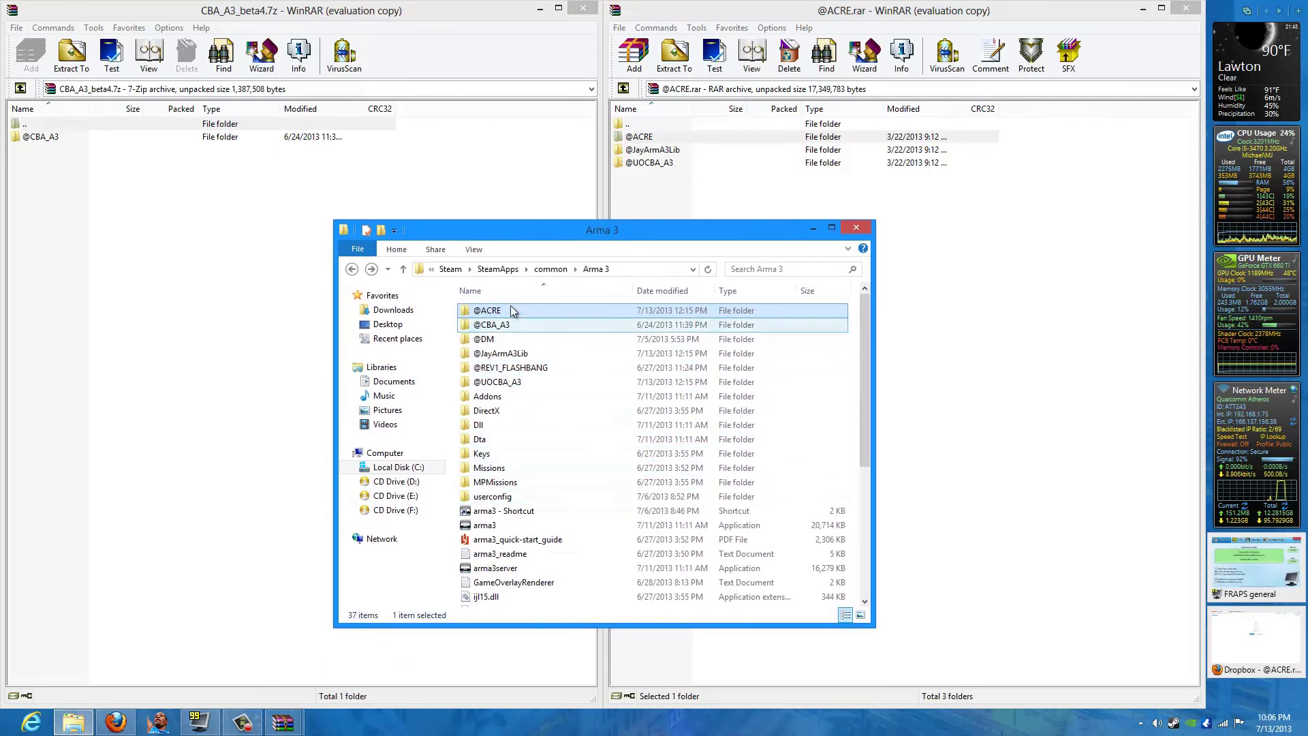
{"action": "left_click", "coordinate": [432, 270]}
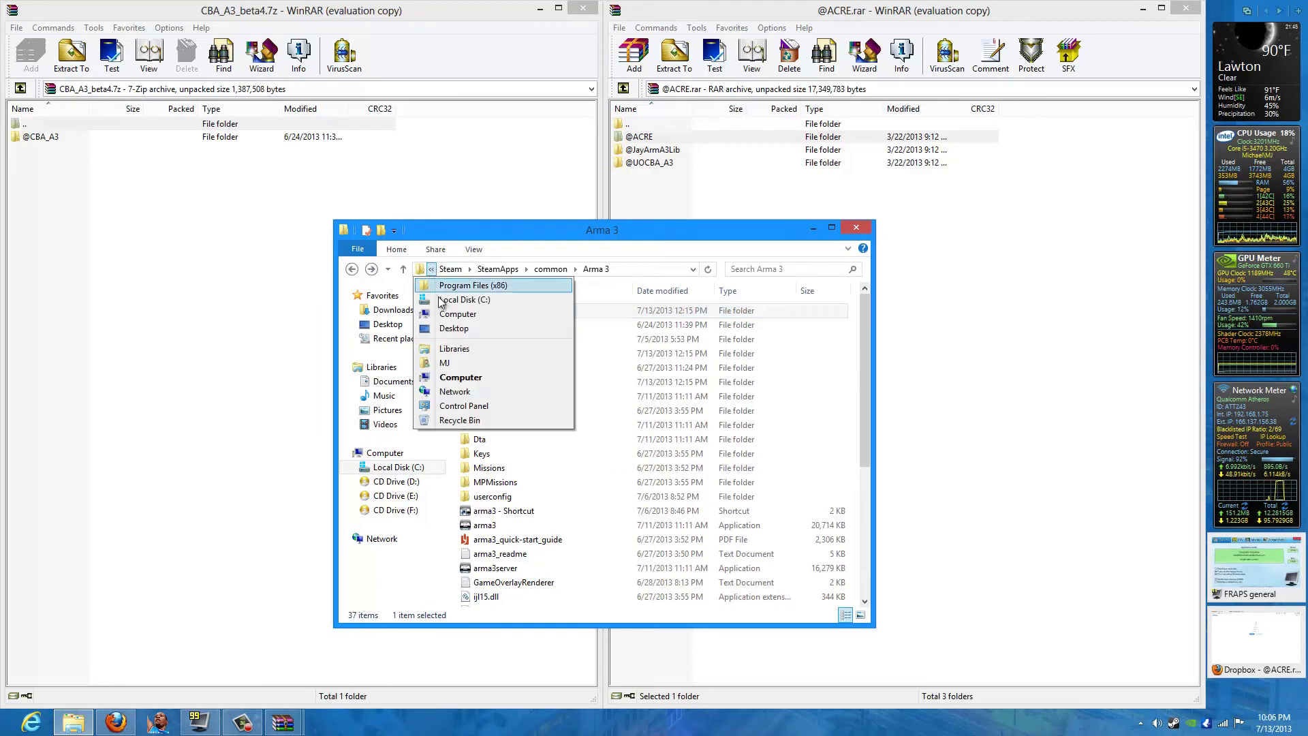
{"action": "left_click", "coordinate": [432, 272]}
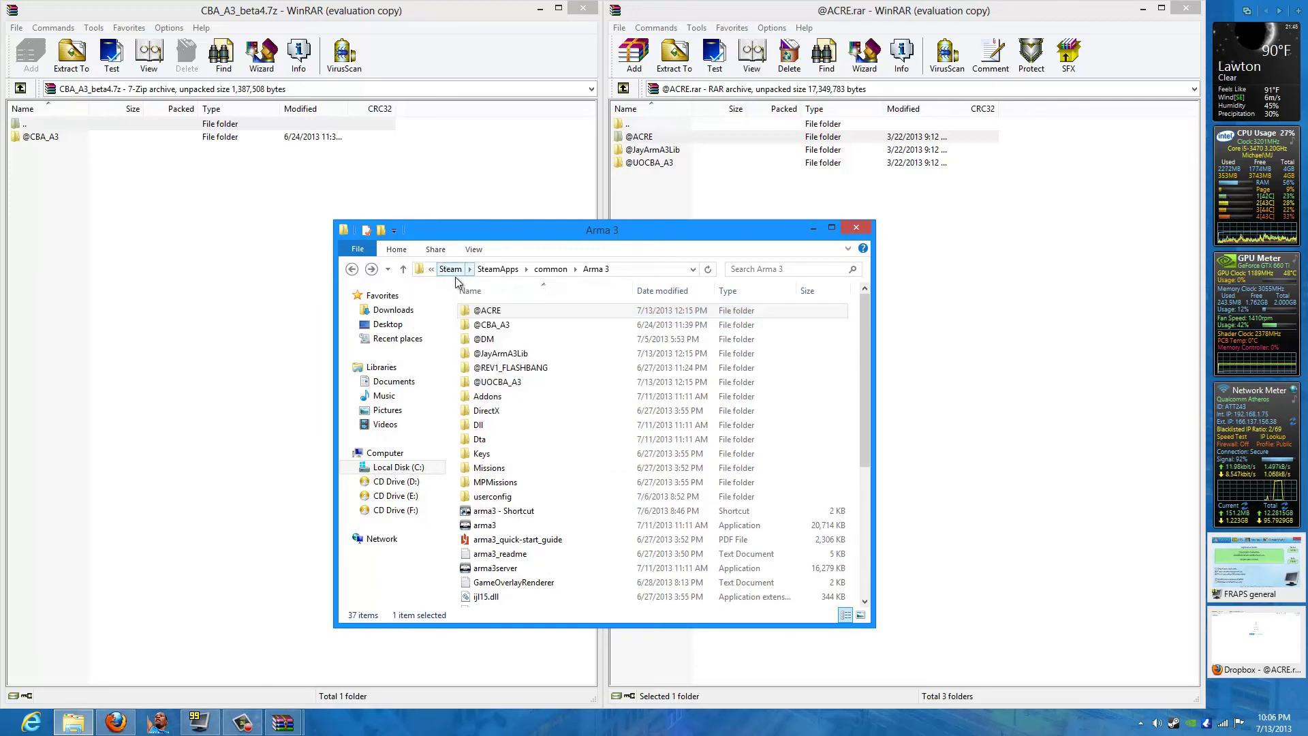
Step: Navigate from Local Disk (C:) through Program Files (x86), Steam, SteamApps and common to the Arma 3 folder
{"action": "left_click", "coordinate": [399, 467]}
{"action": "left_click", "coordinate": [509, 398]}
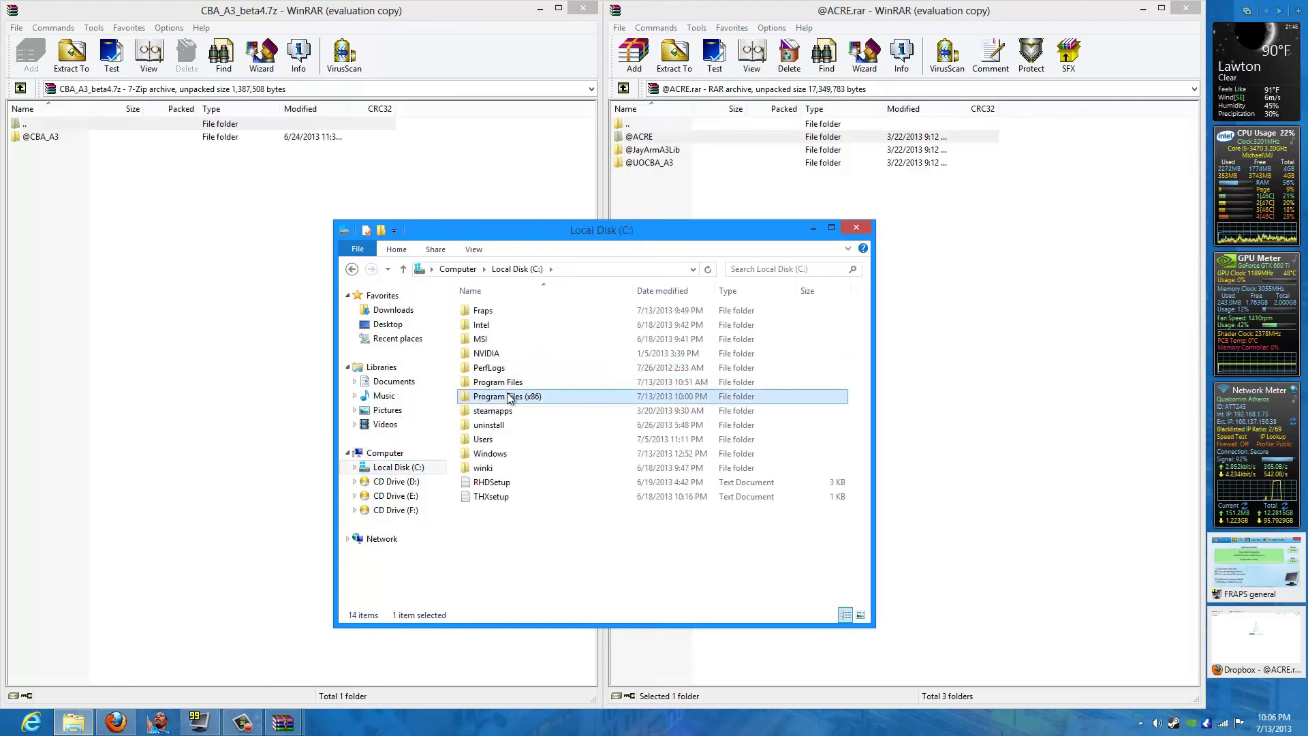
{"action": "double_click", "coordinate": [509, 397]}
{"action": "scroll", "coordinate": [526, 427], "scroll_direction": "down", "scroll_amount": 12}
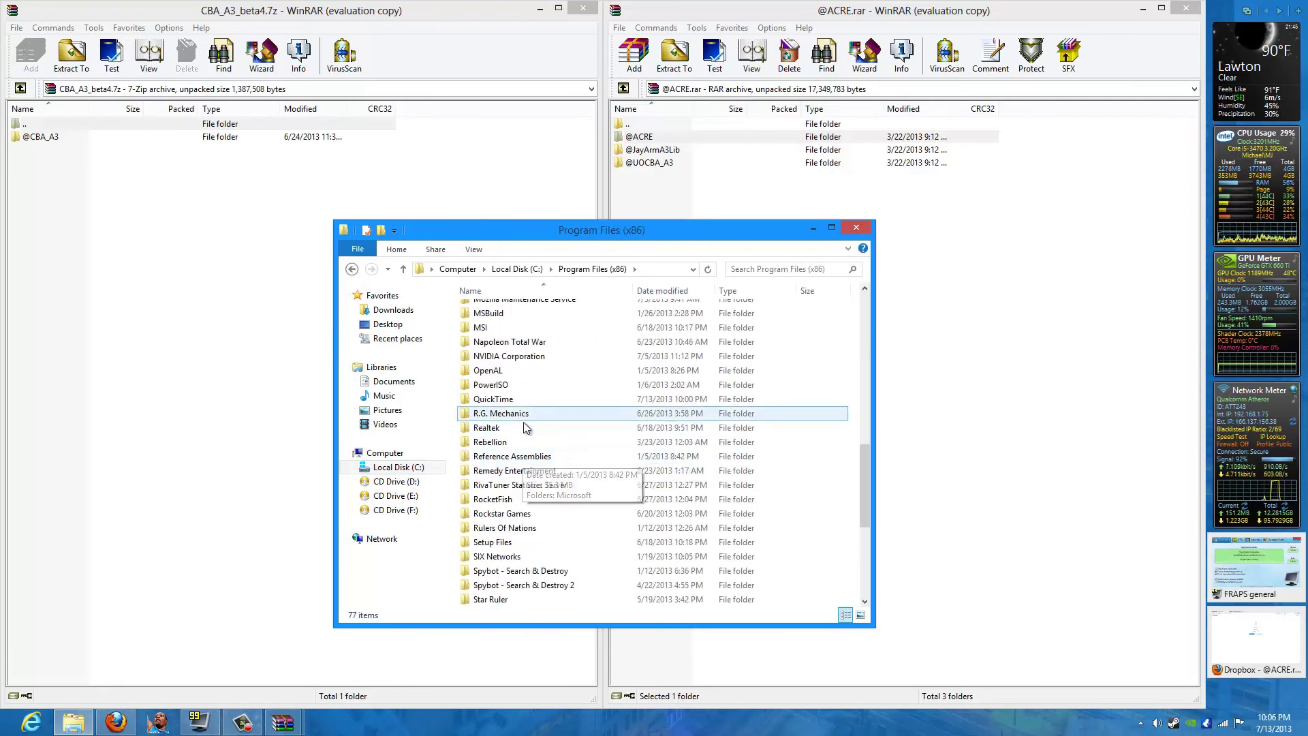
{"action": "scroll", "coordinate": [508, 579], "scroll_direction": "down", "scroll_amount": 1}
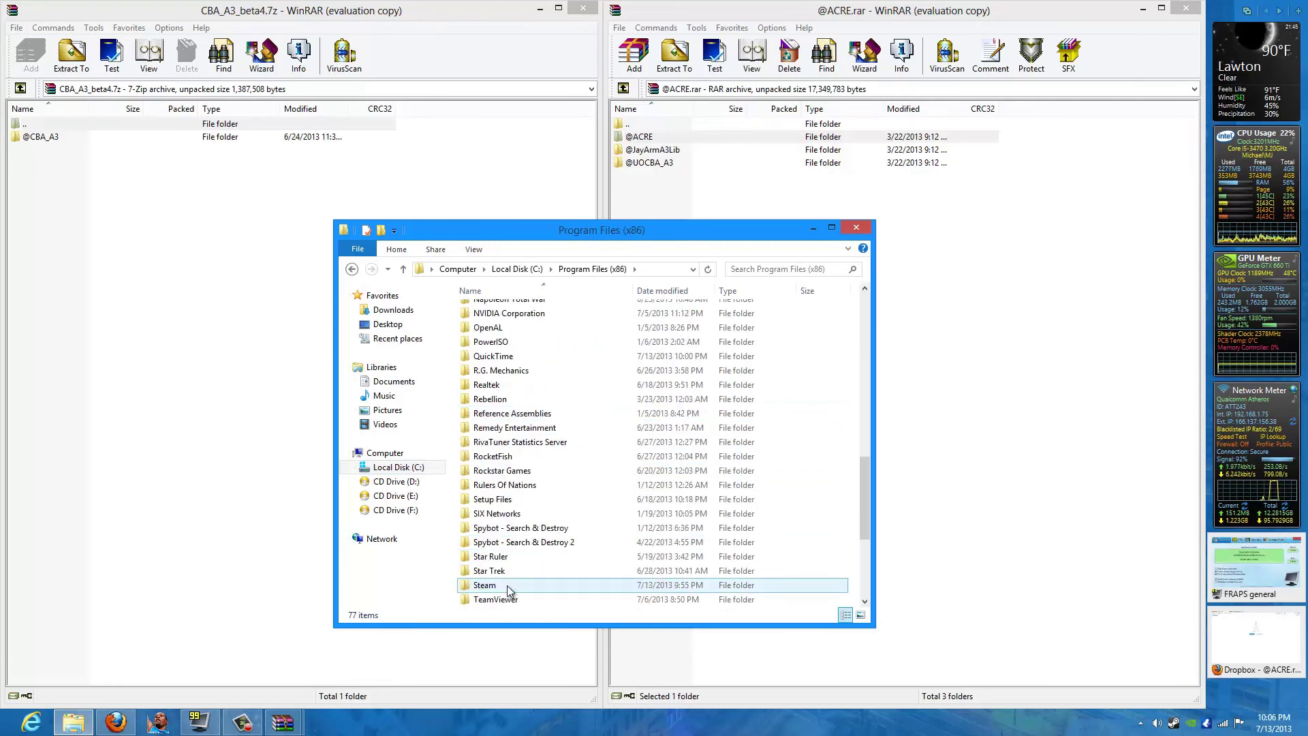
{"action": "double_click", "coordinate": [507, 586]}
{"action": "double_click", "coordinate": [513, 560]}
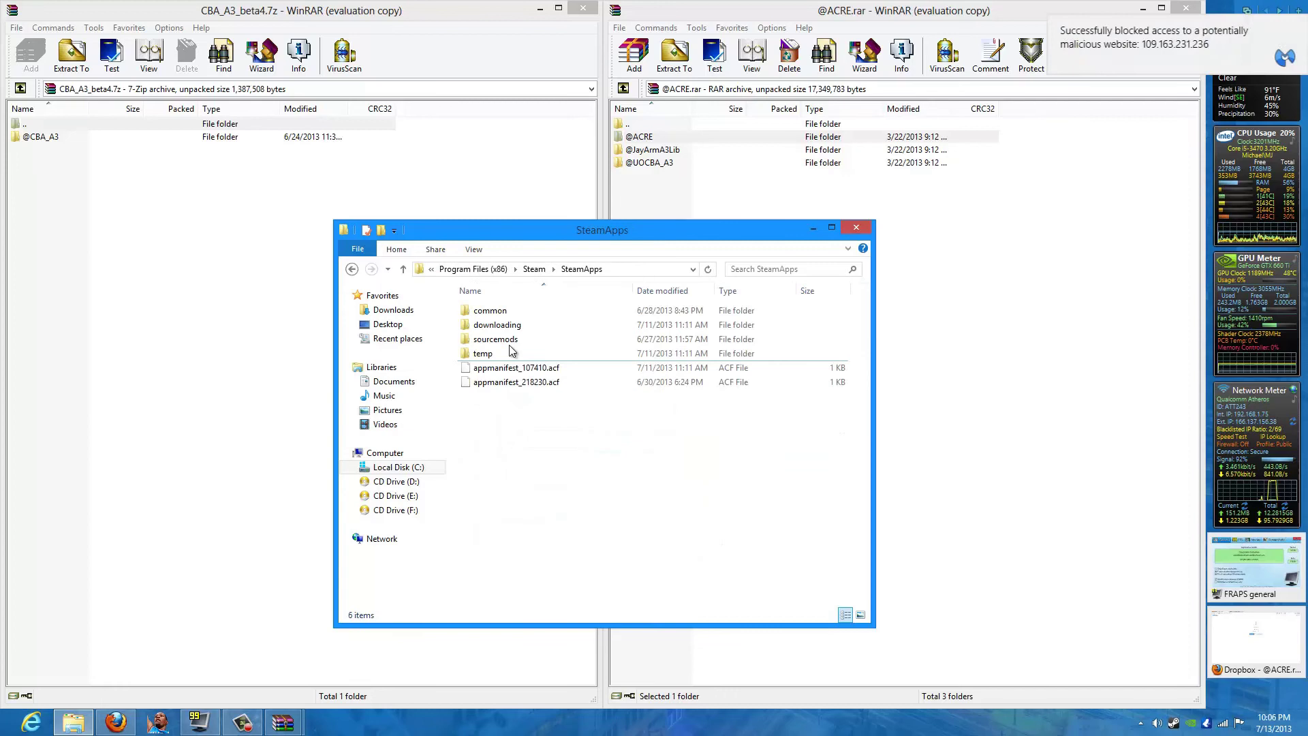
{"action": "double_click", "coordinate": [509, 312]}
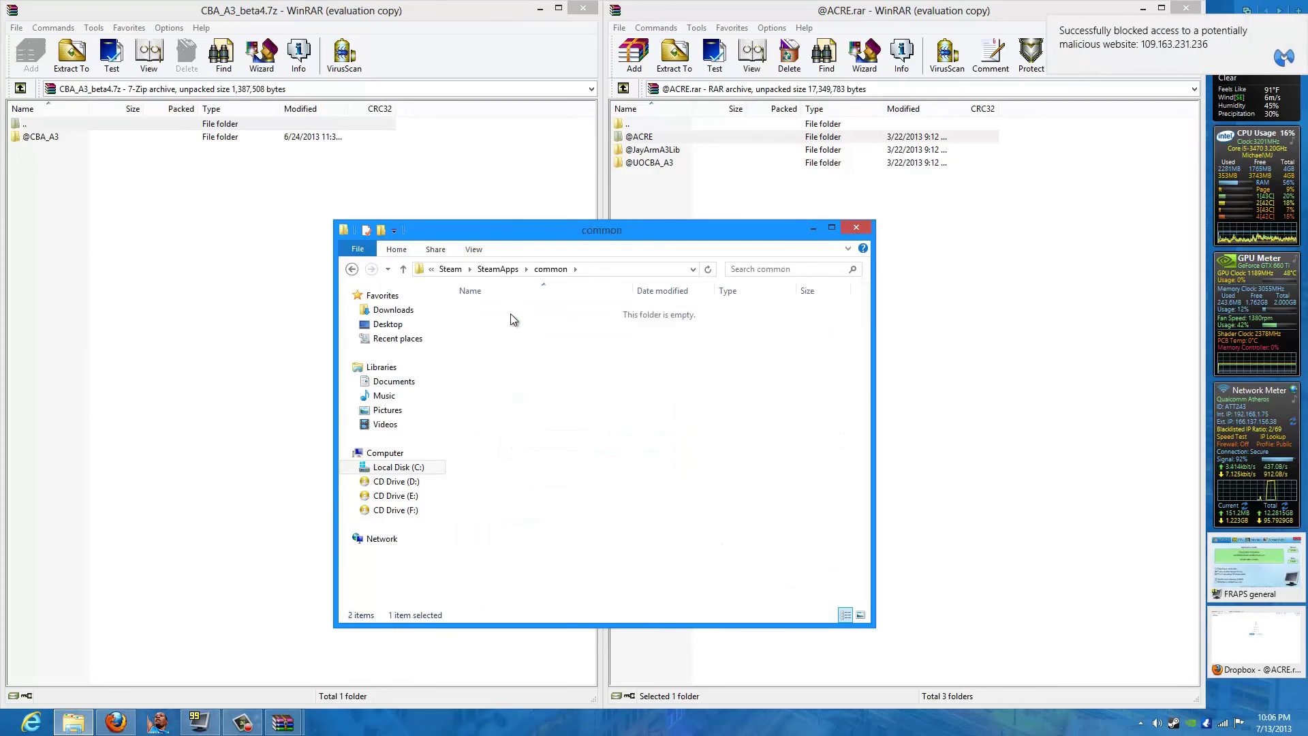
{"action": "double_click", "coordinate": [511, 312]}
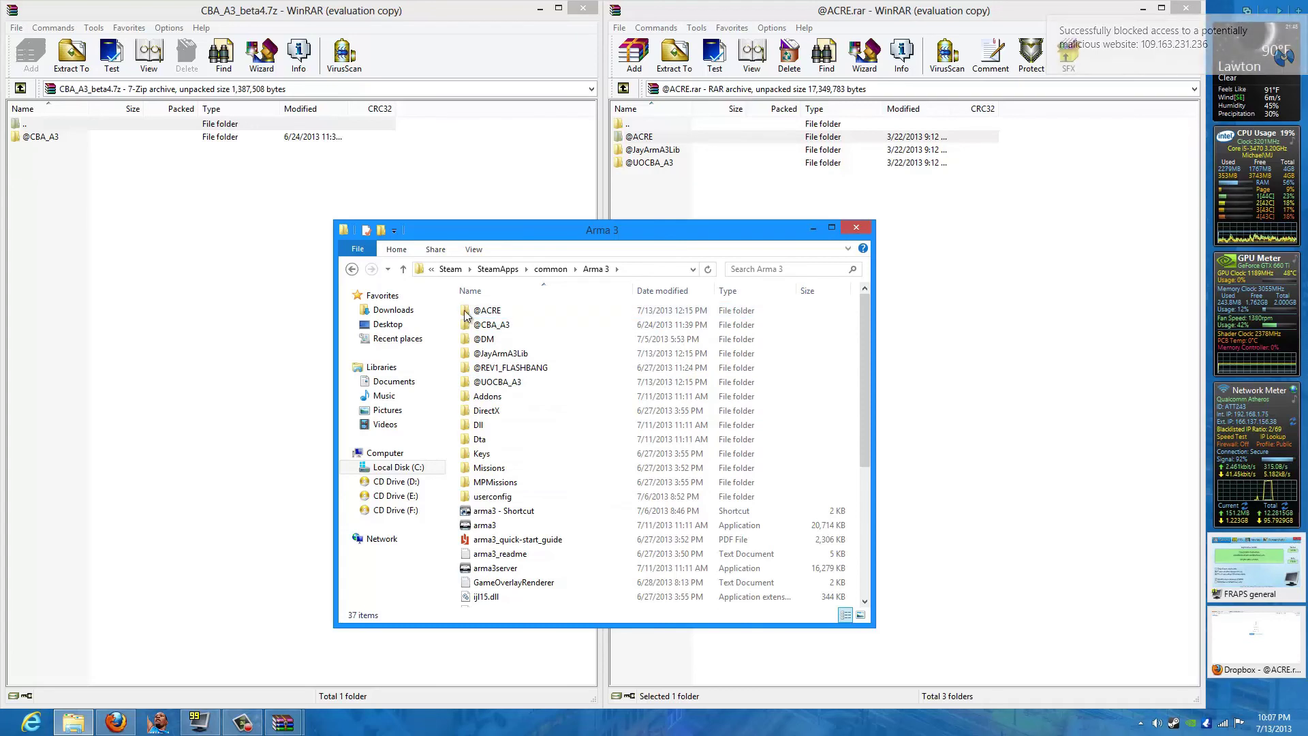
{"action": "left_click_drag", "start_coordinate": [456, 305], "coordinate": [526, 320]}
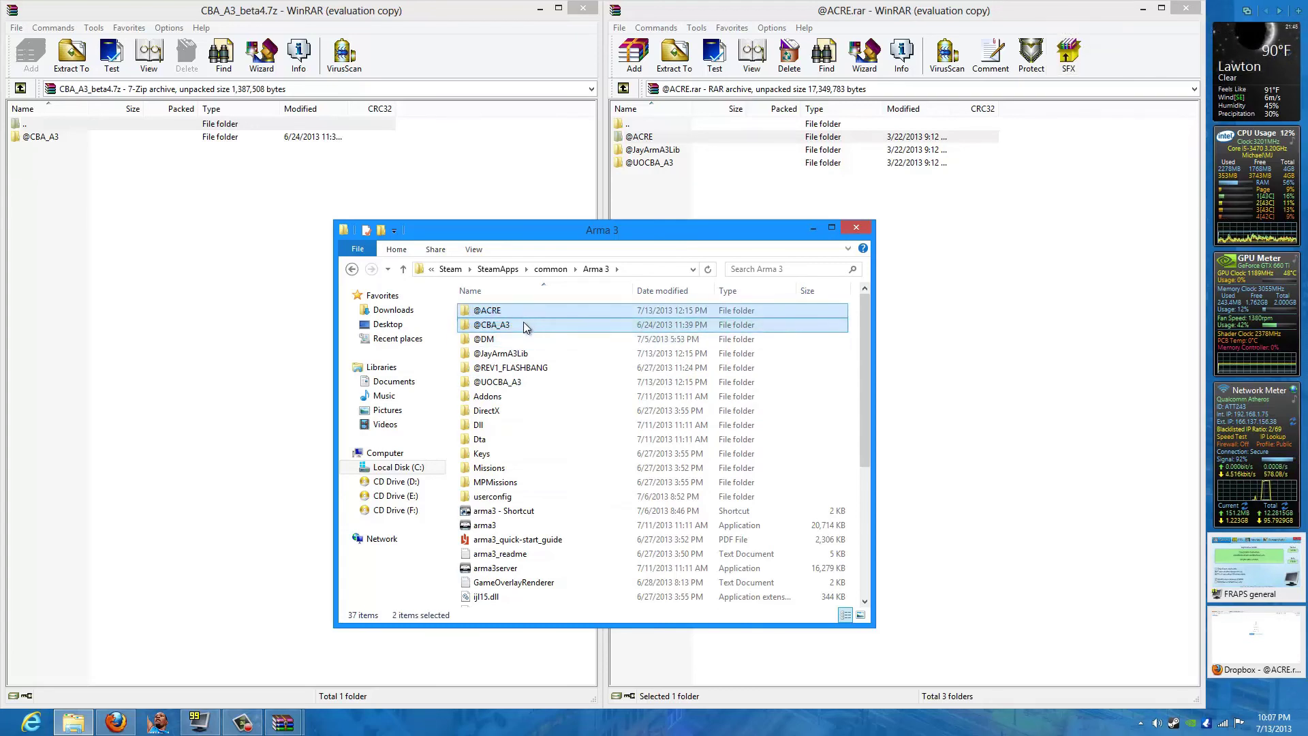
{"action": "left_click", "coordinate": [484, 352], "text": "ctrl"}
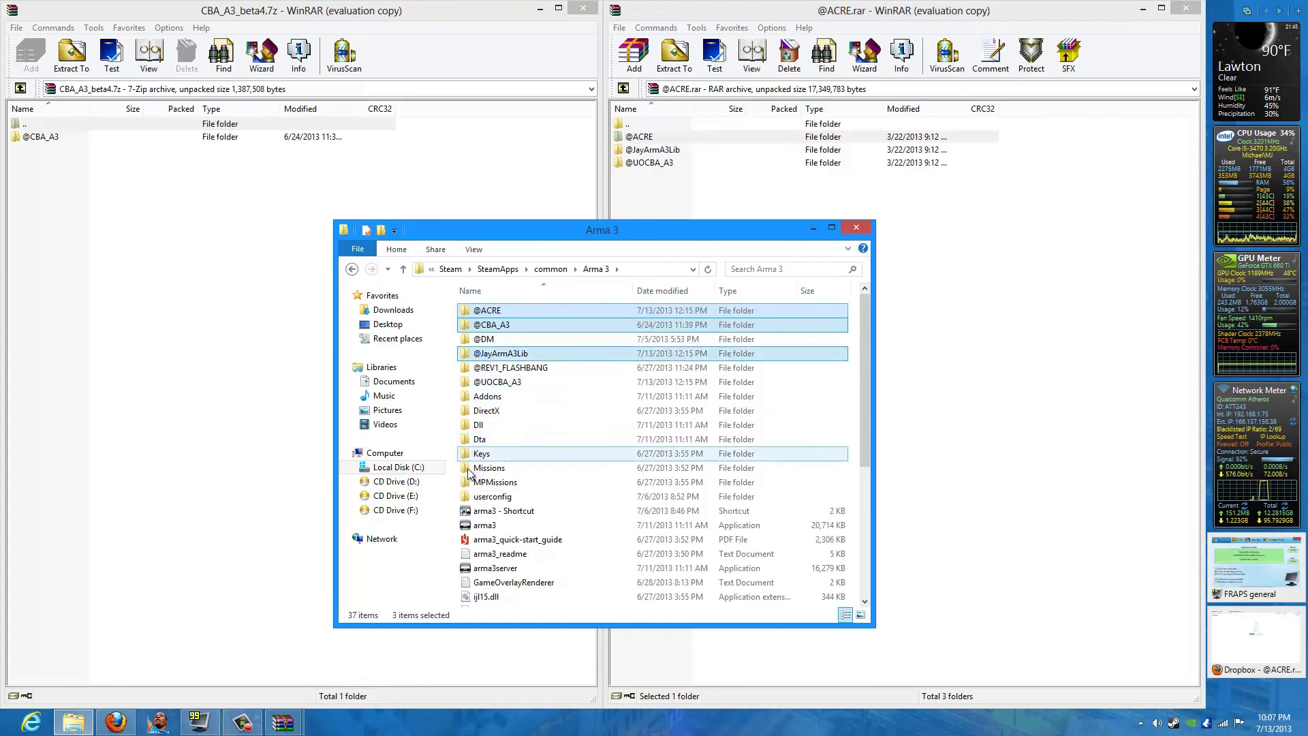
{"action": "left_click", "coordinate": [482, 381], "text": "ctrl"}
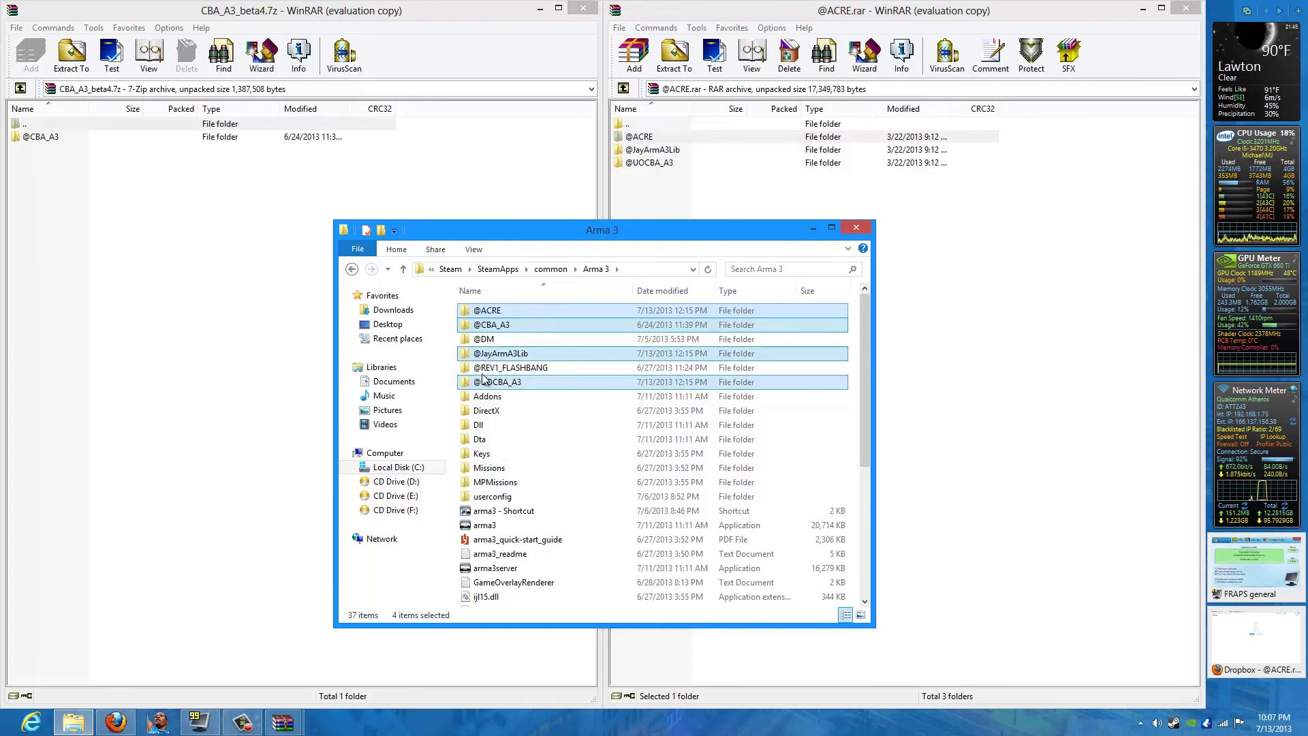
{"action": "left_click", "coordinate": [590, 339], "text": "ctrl"}
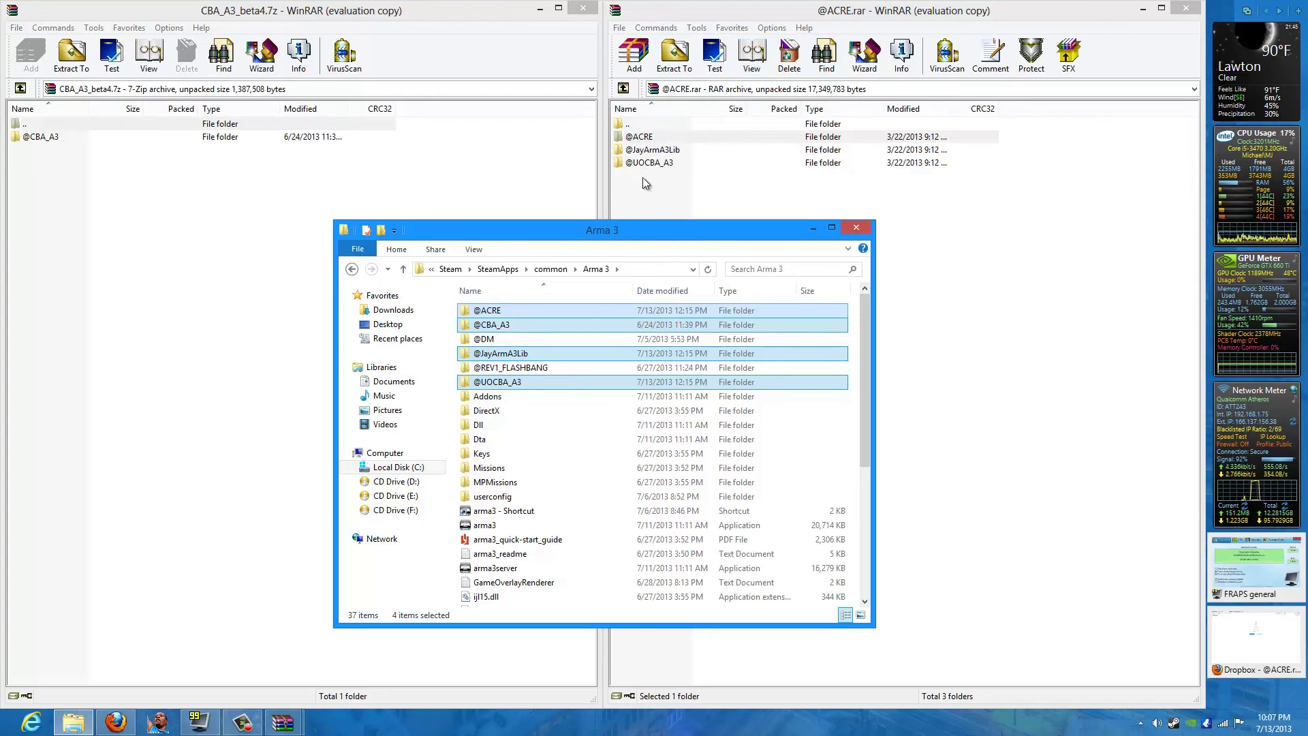
{"action": "left_click", "coordinate": [455, 330]}
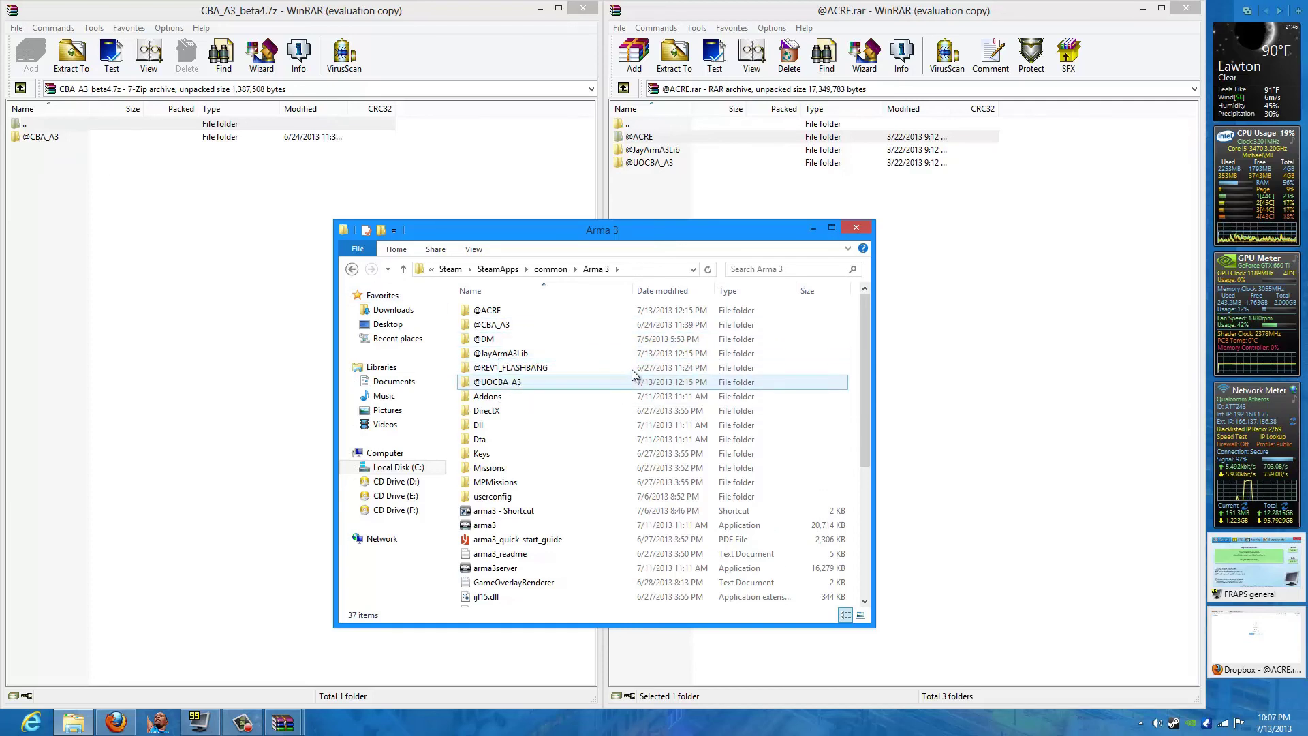
{"action": "mouse_move", "coordinate": [619, 350]}
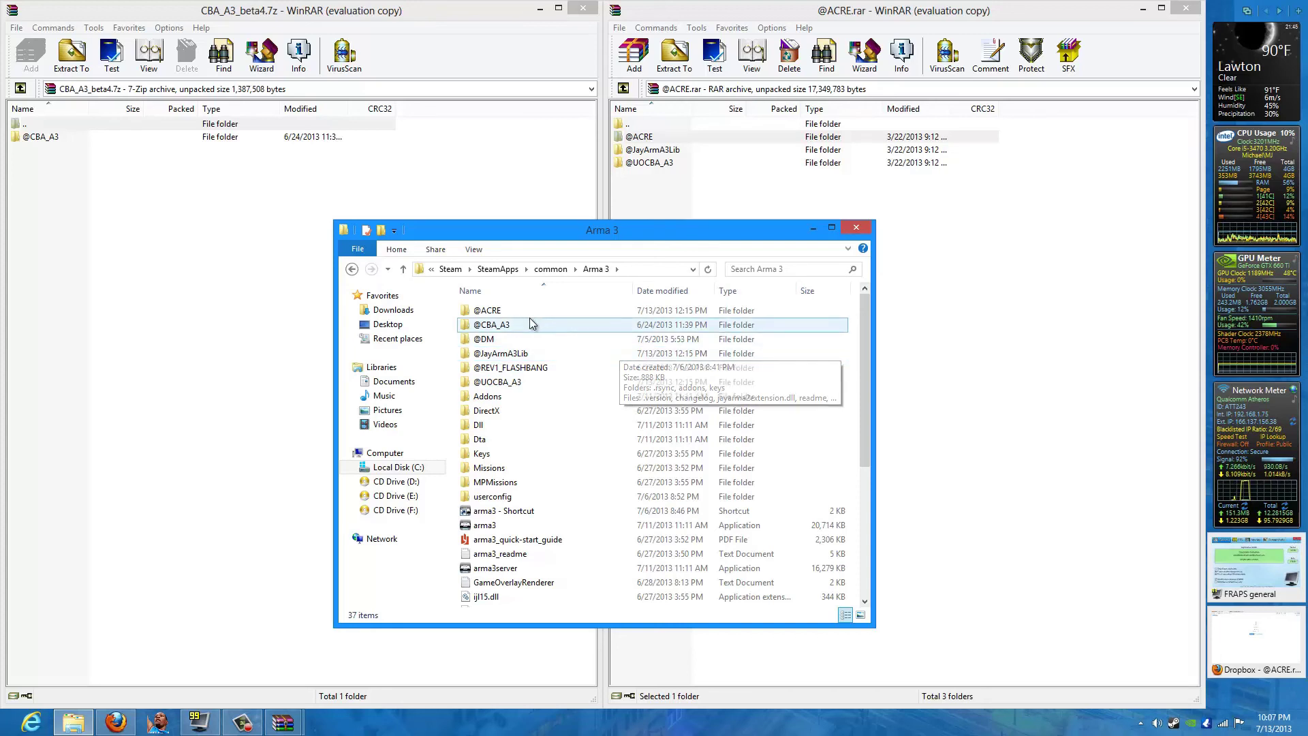
{"action": "left_click_drag", "start_coordinate": [461, 315], "coordinate": [480, 341]}
{"action": "left_click", "coordinate": [447, 334]}
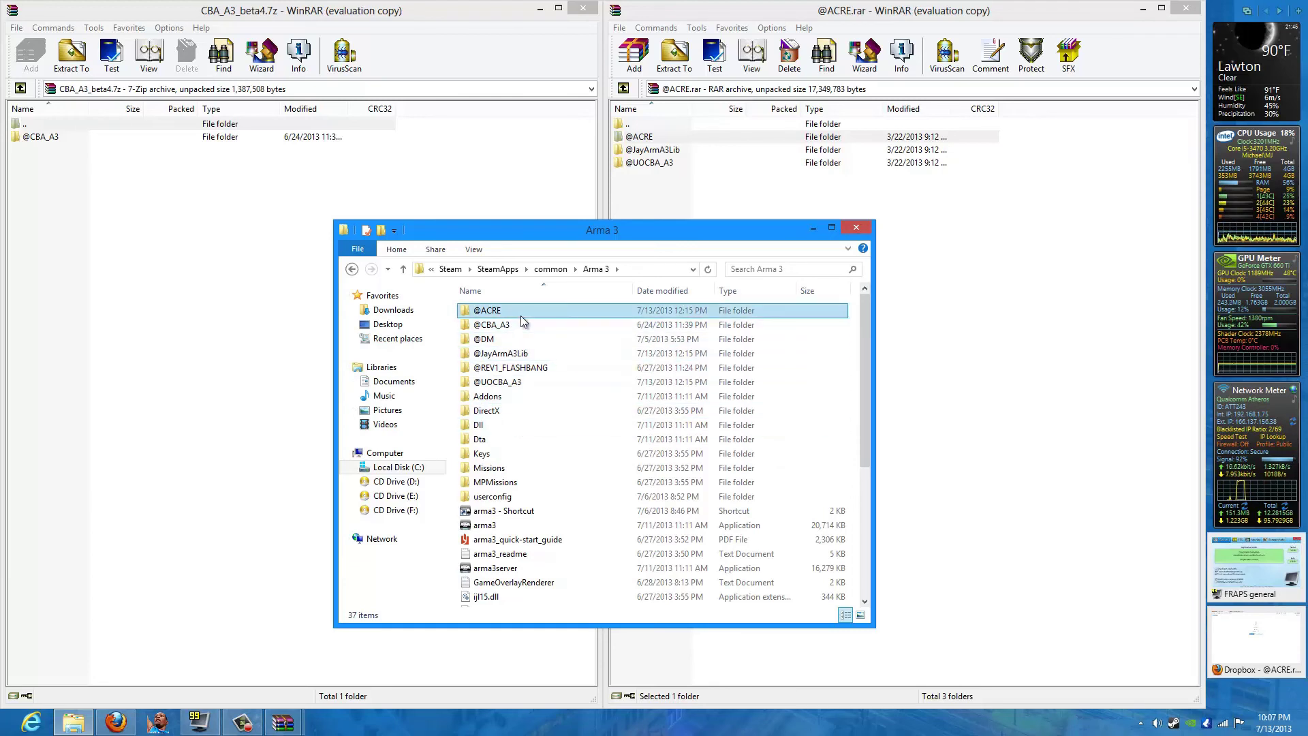
{"action": "mouse_move", "coordinate": [547, 317]}
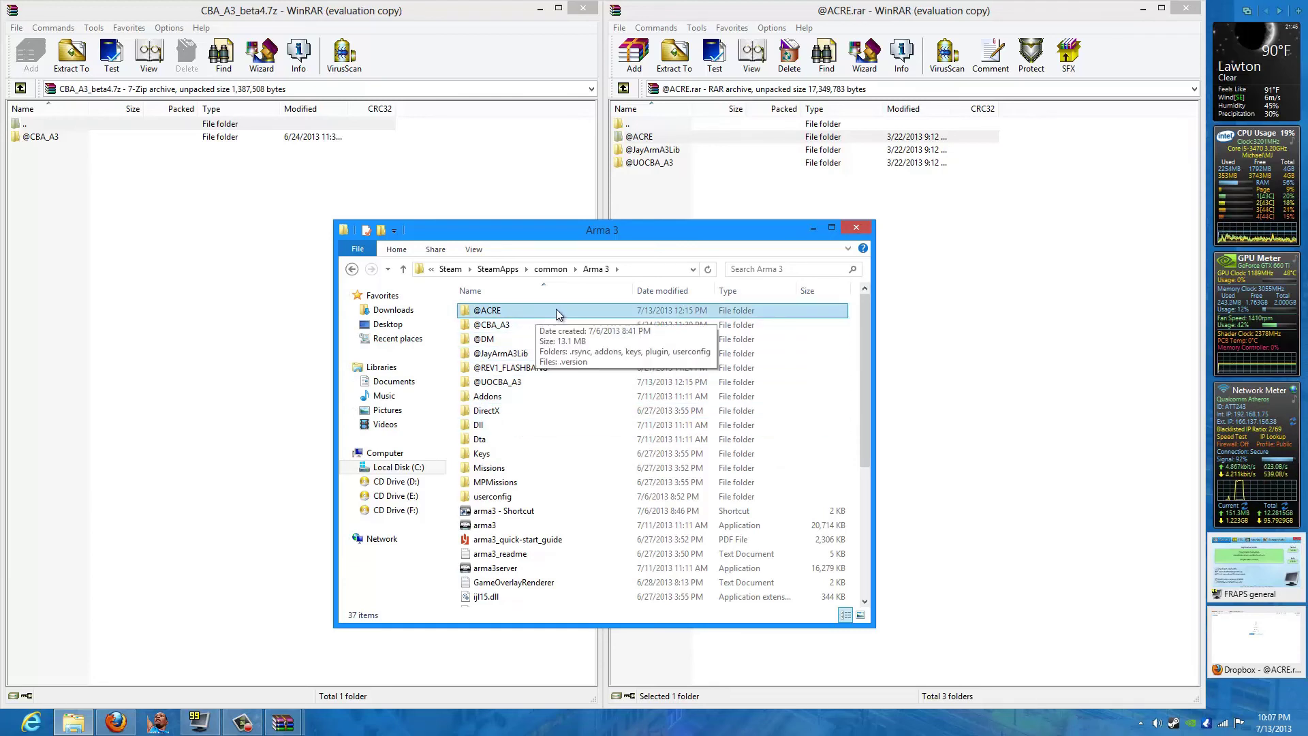
{"action": "double_click", "coordinate": [556, 310]}
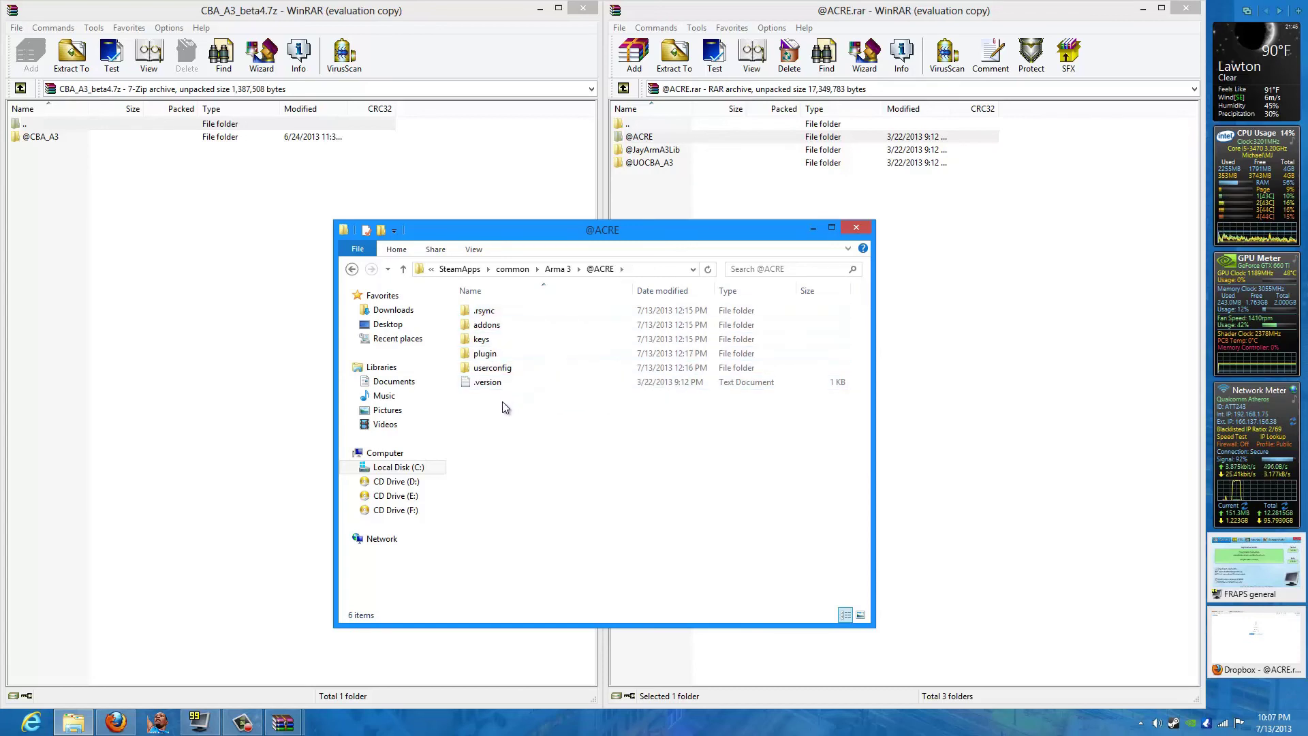
{"action": "double_click", "coordinate": [676, 136]}
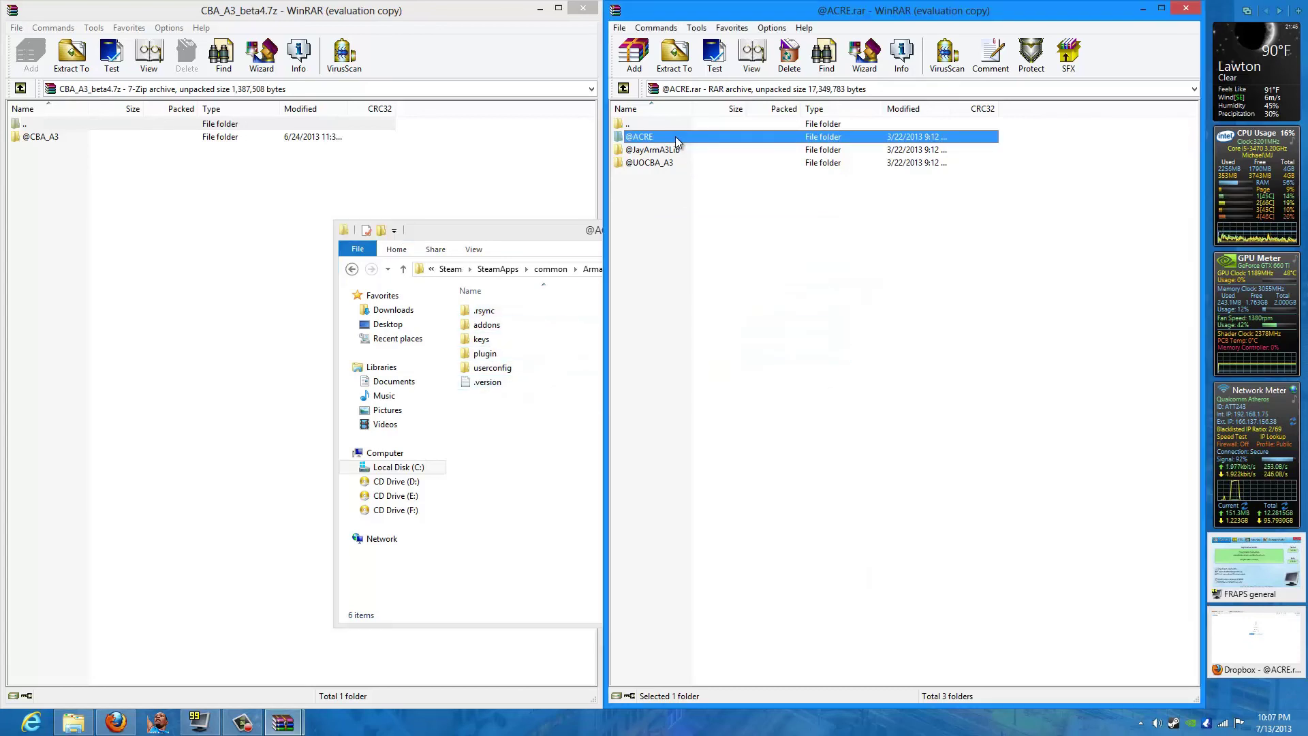
{"action": "double_click", "coordinate": [657, 188]}
{"action": "key", "text": "ctrl+a"}
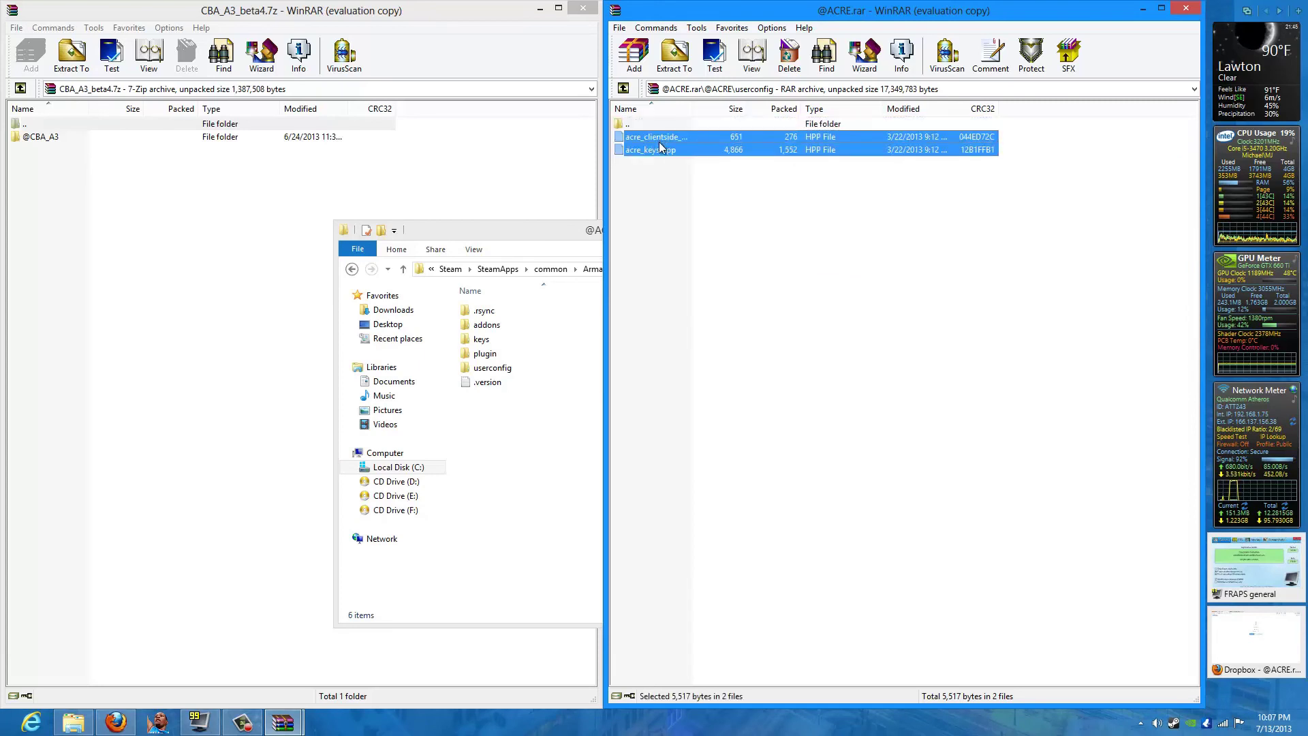
{"action": "left_click_drag", "start_coordinate": [660, 144], "coordinate": [521, 372]}
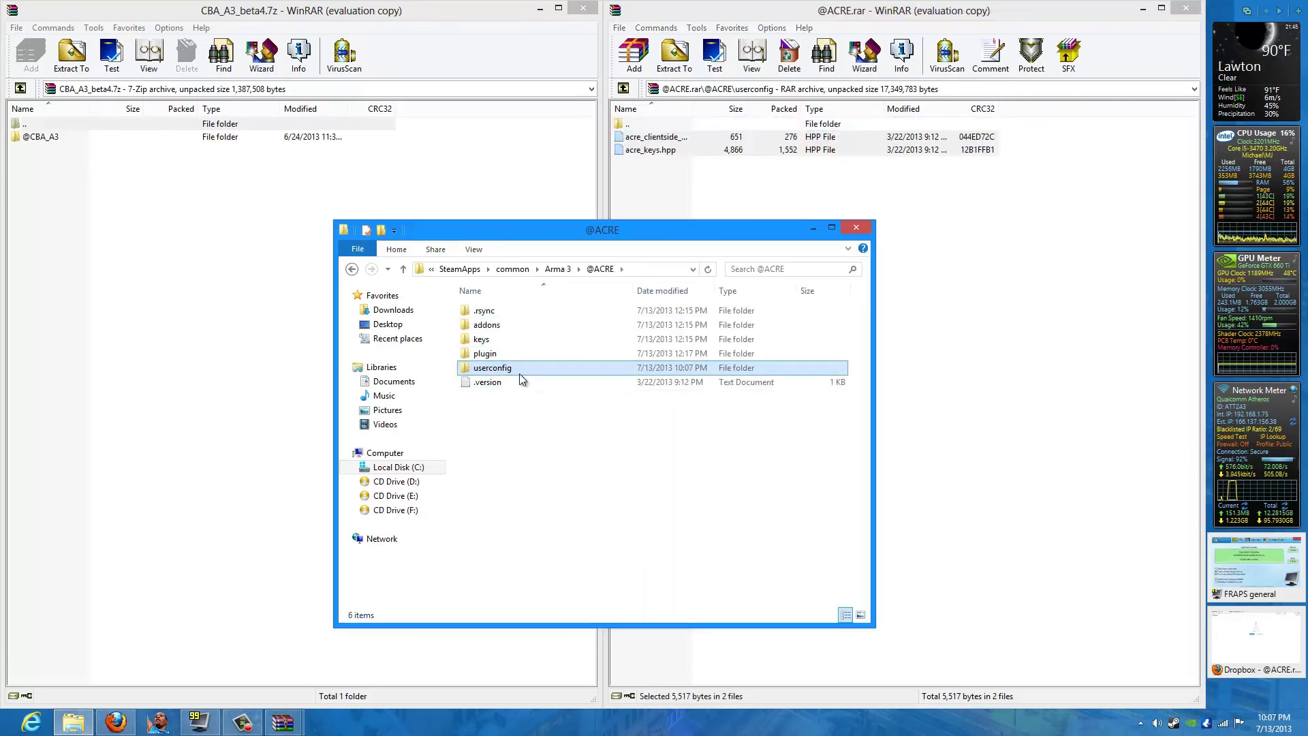
{"action": "left_click", "coordinate": [519, 370]}
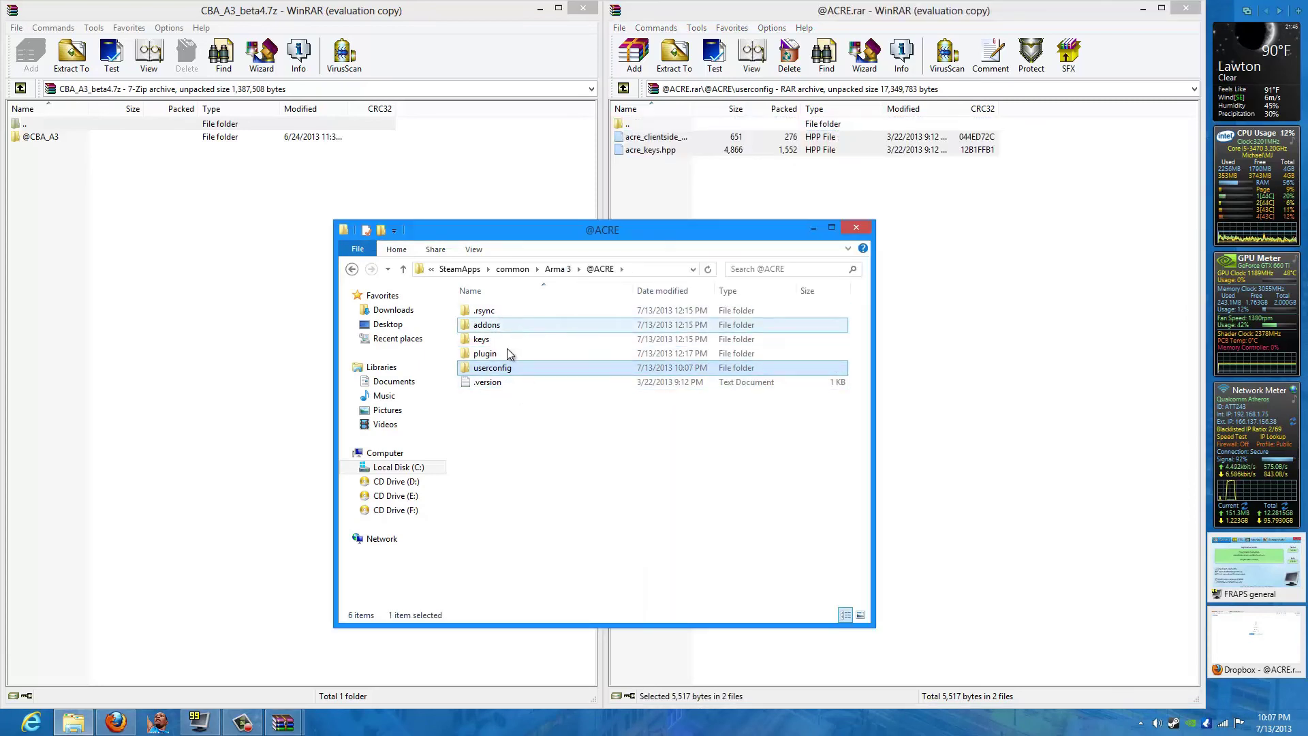
{"action": "double_click", "coordinate": [519, 369]}
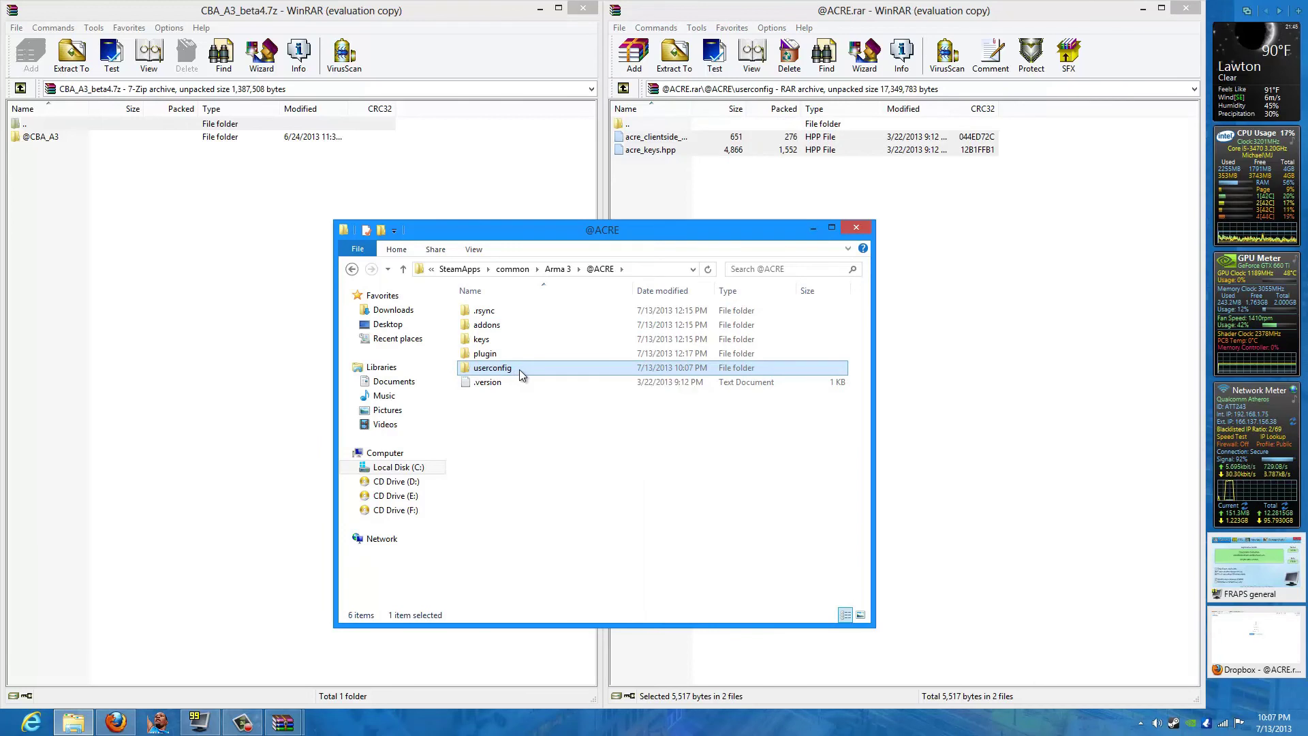
{"action": "left_click_drag", "start_coordinate": [519, 369], "coordinate": [456, 304]}
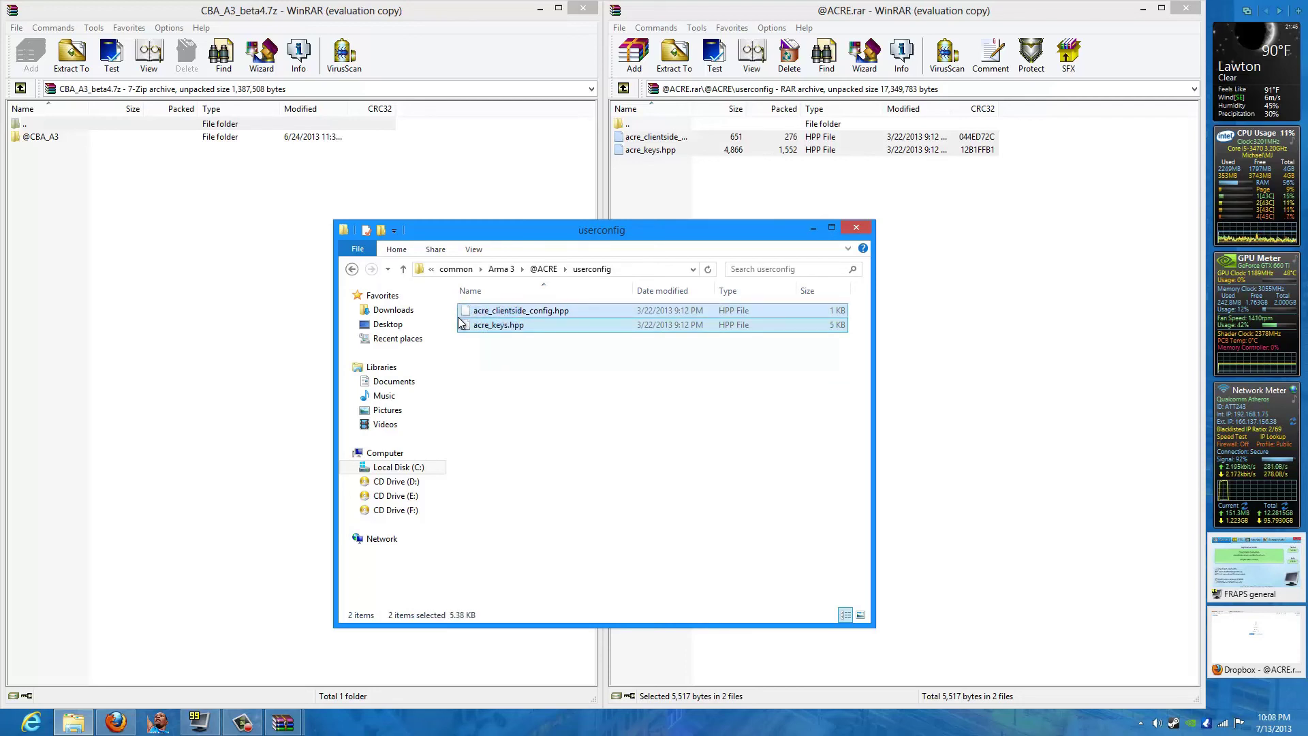
{"action": "right_click", "coordinate": [541, 321]}
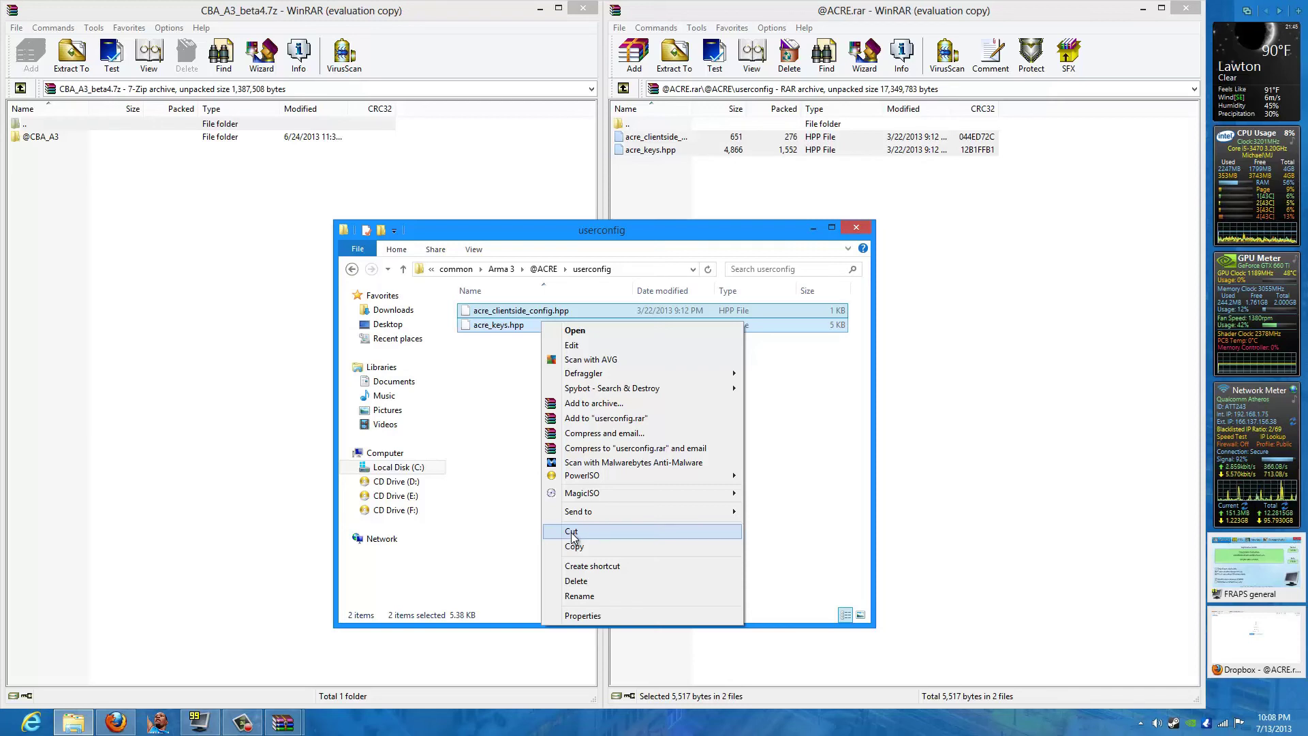
{"action": "left_click", "coordinate": [570, 536]}
Step: Paste the two cut .hpp files into the acre folder inside Arma 3's own userconfig folder
{"action": "key", "text": "alt+Up"}
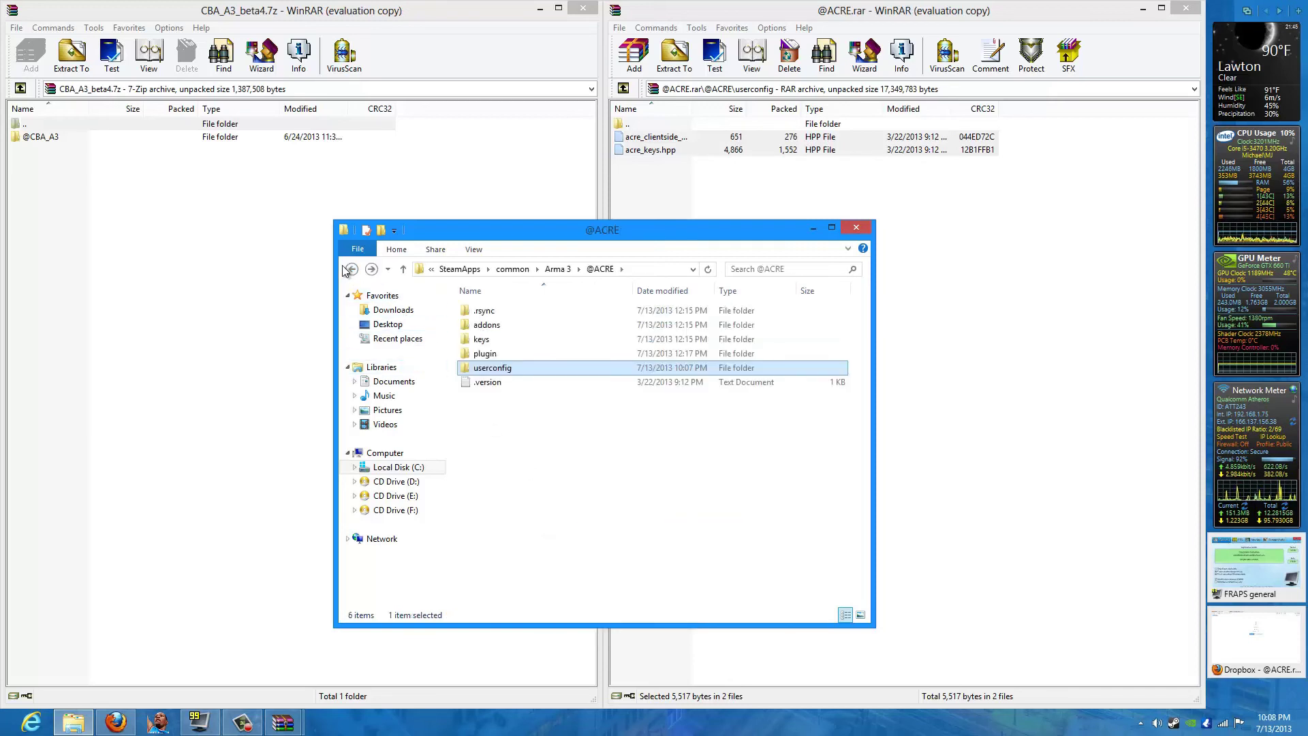
{"action": "left_click", "coordinate": [345, 269]}
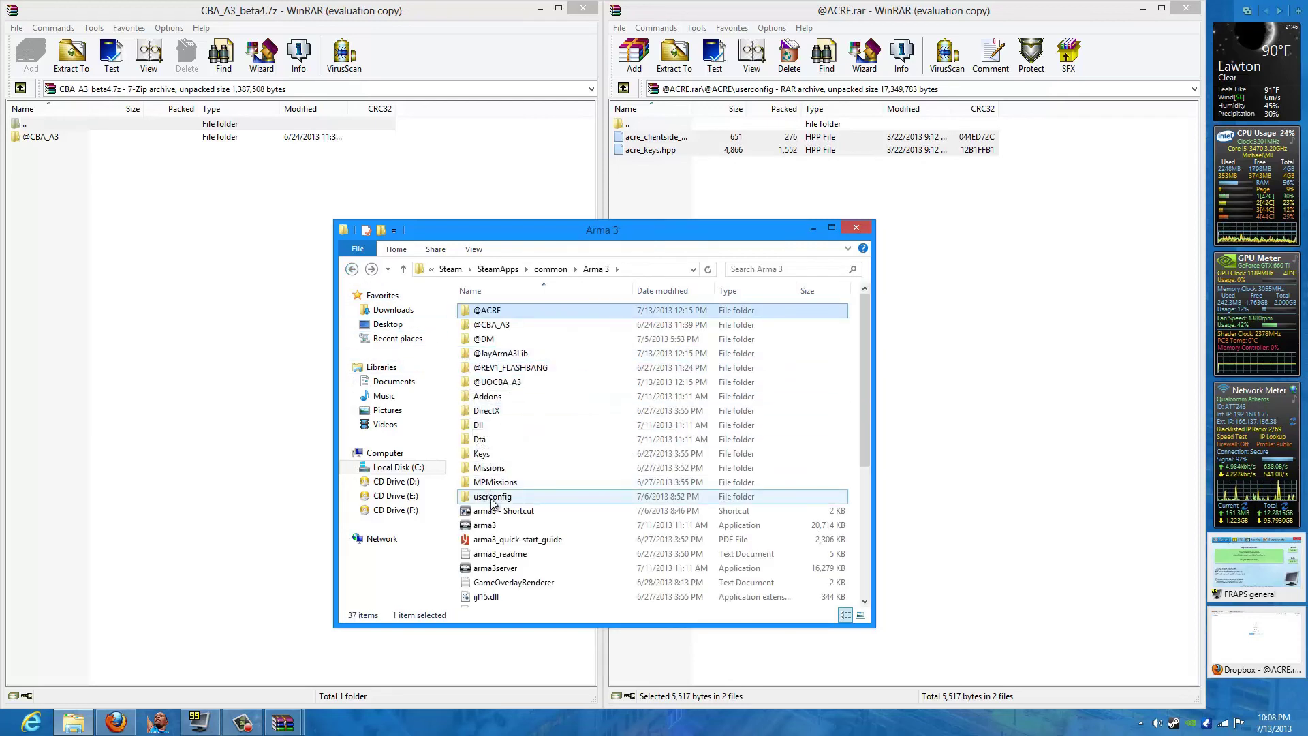
{"action": "left_click", "coordinate": [493, 502]}
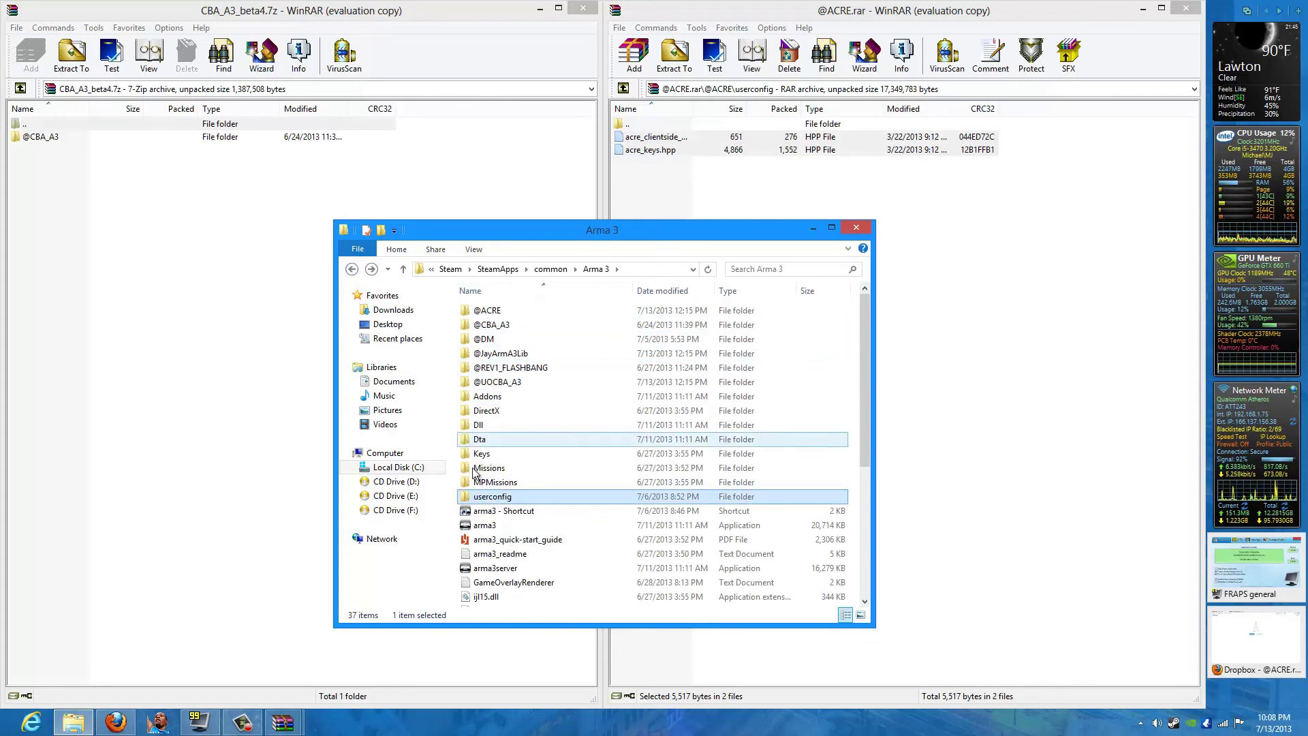
{"action": "double_click", "coordinate": [507, 498]}
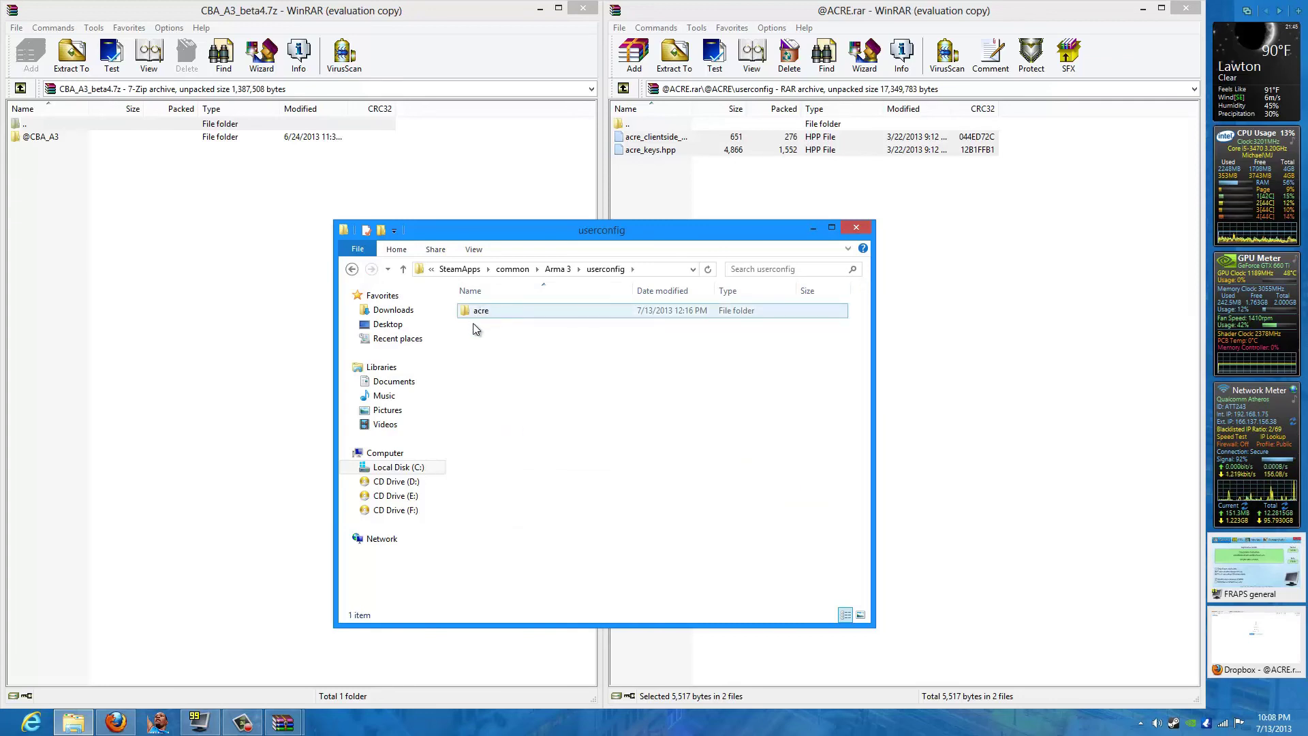
{"action": "left_click", "coordinate": [509, 313]}
{"action": "double_click", "coordinate": [509, 313]}
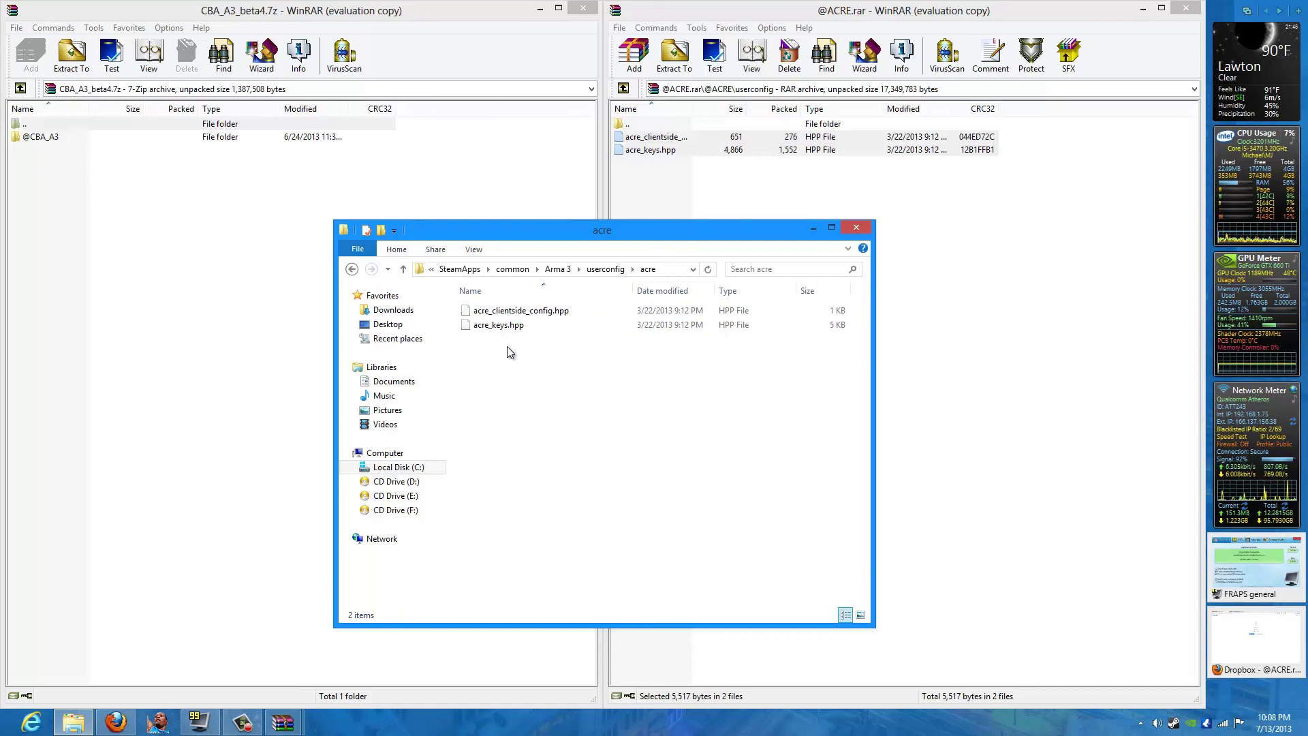
{"action": "left_click", "coordinate": [542, 258]}
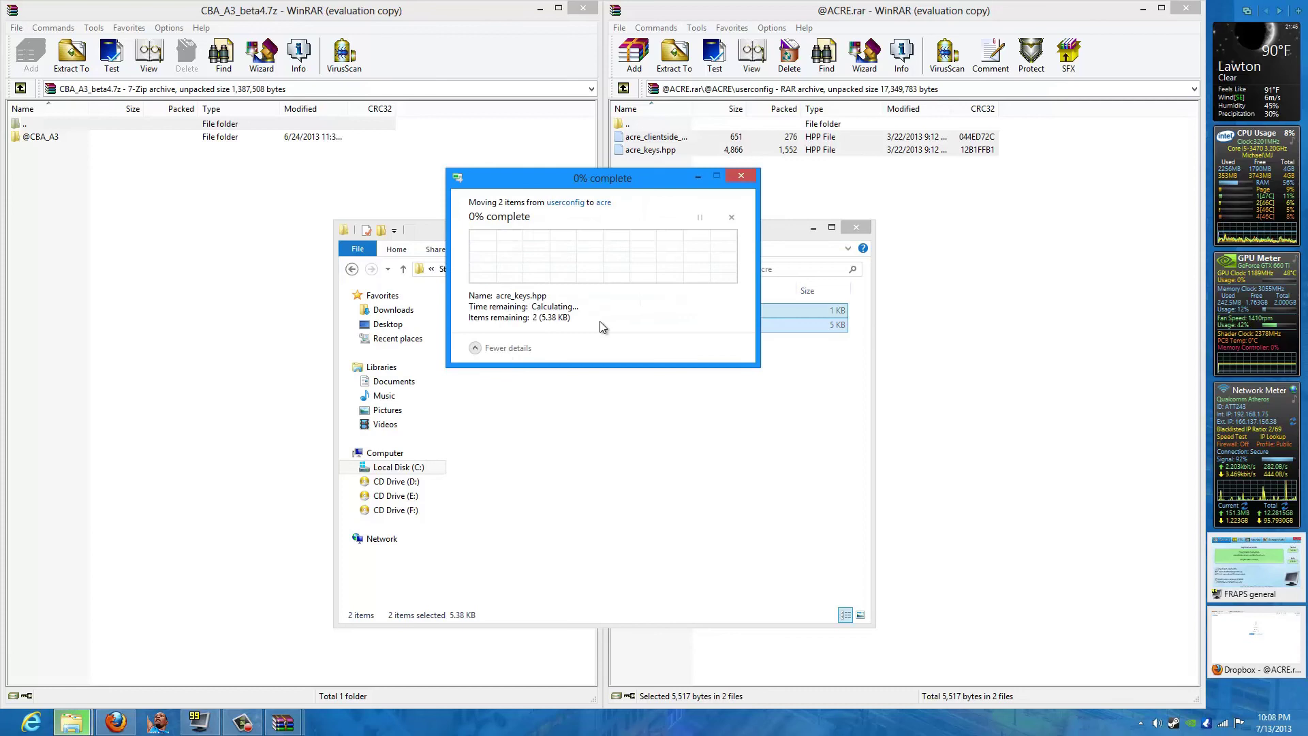
{"action": "left_click", "coordinate": [502, 365]}
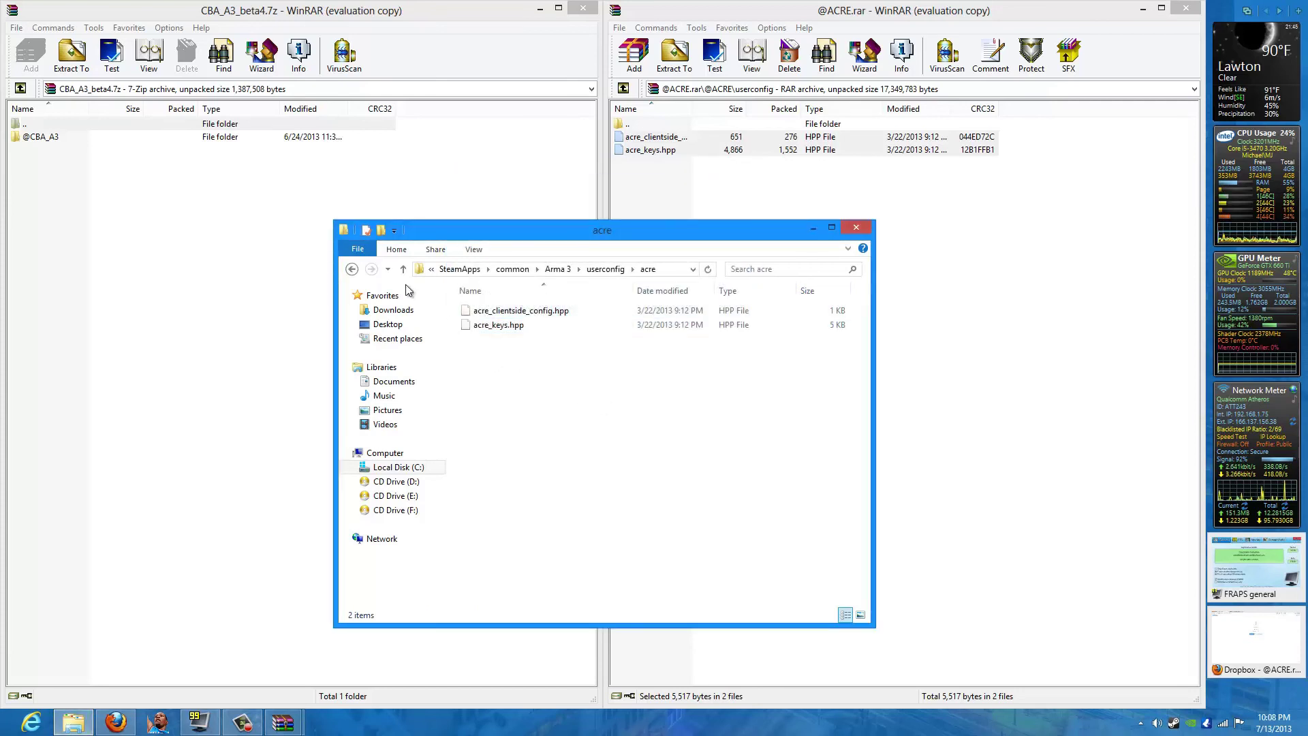
{"action": "left_click", "coordinate": [352, 269]}
{"action": "left_click", "coordinate": [352, 269]}
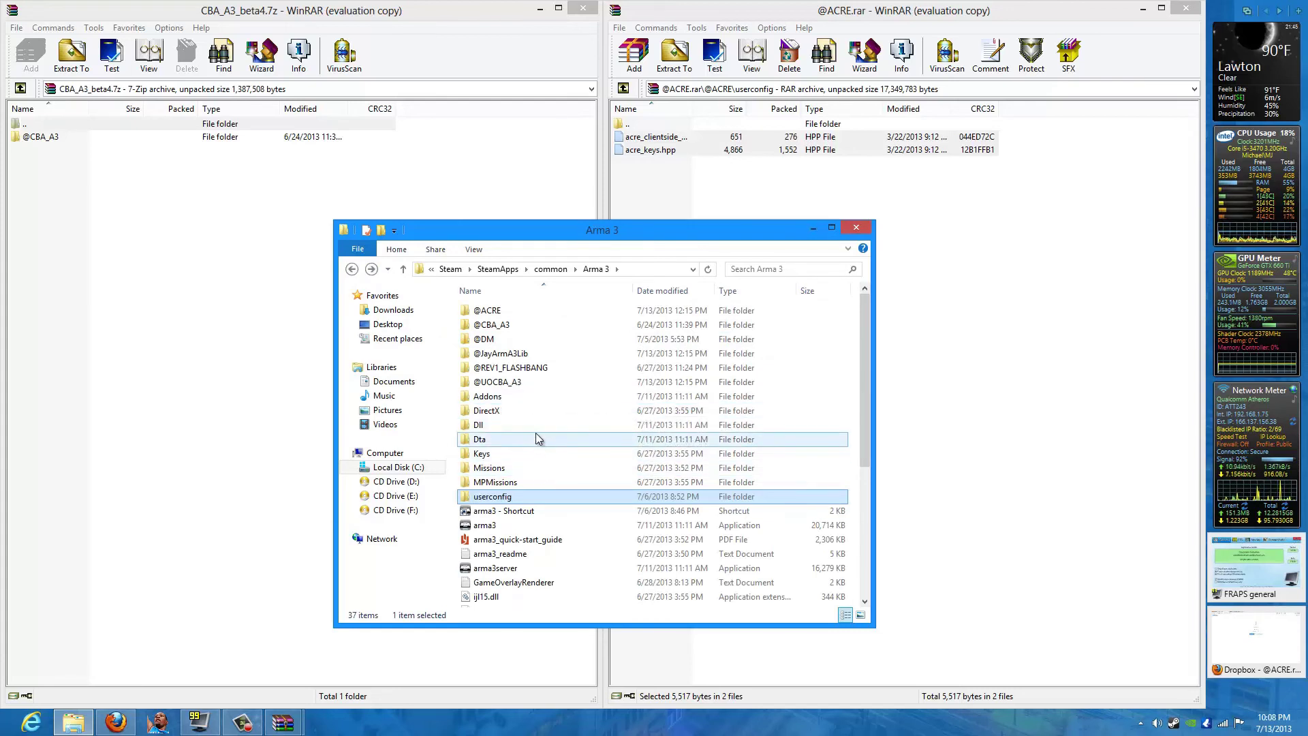
{"action": "double_click", "coordinate": [482, 310]}
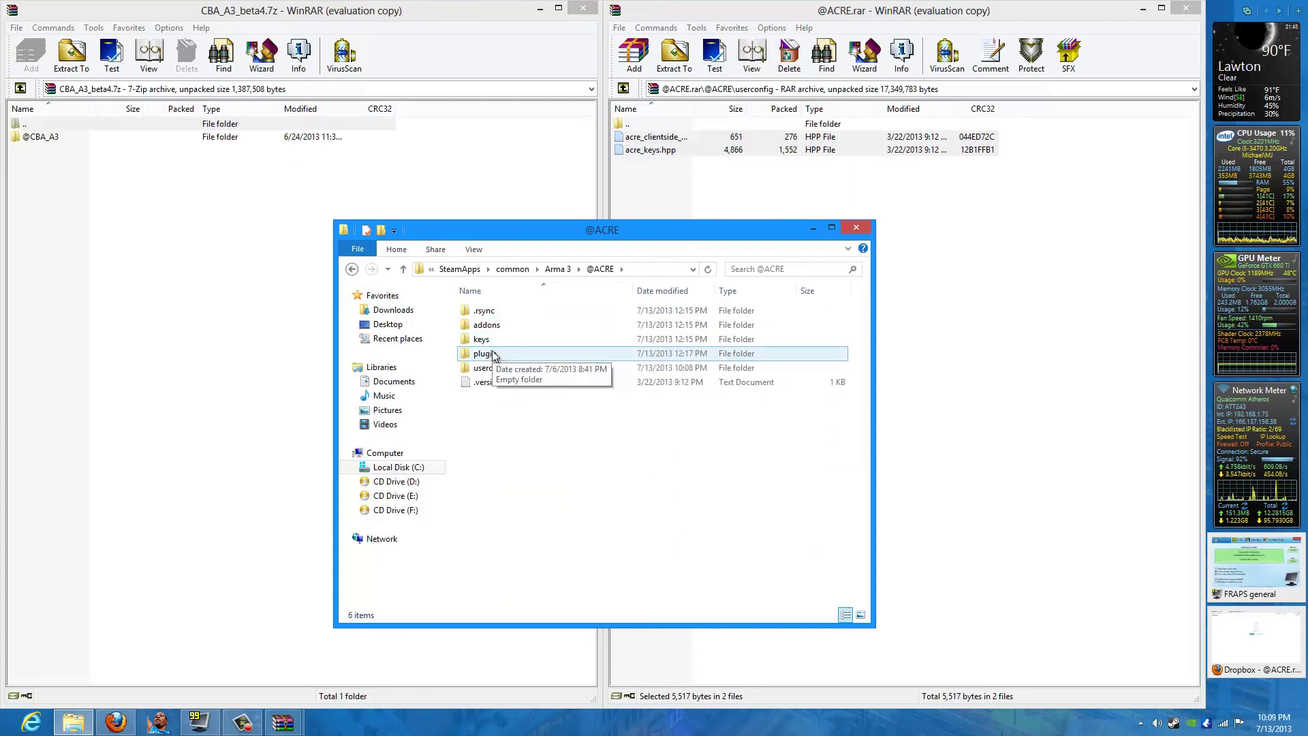
{"action": "double_click", "coordinate": [492, 352]}
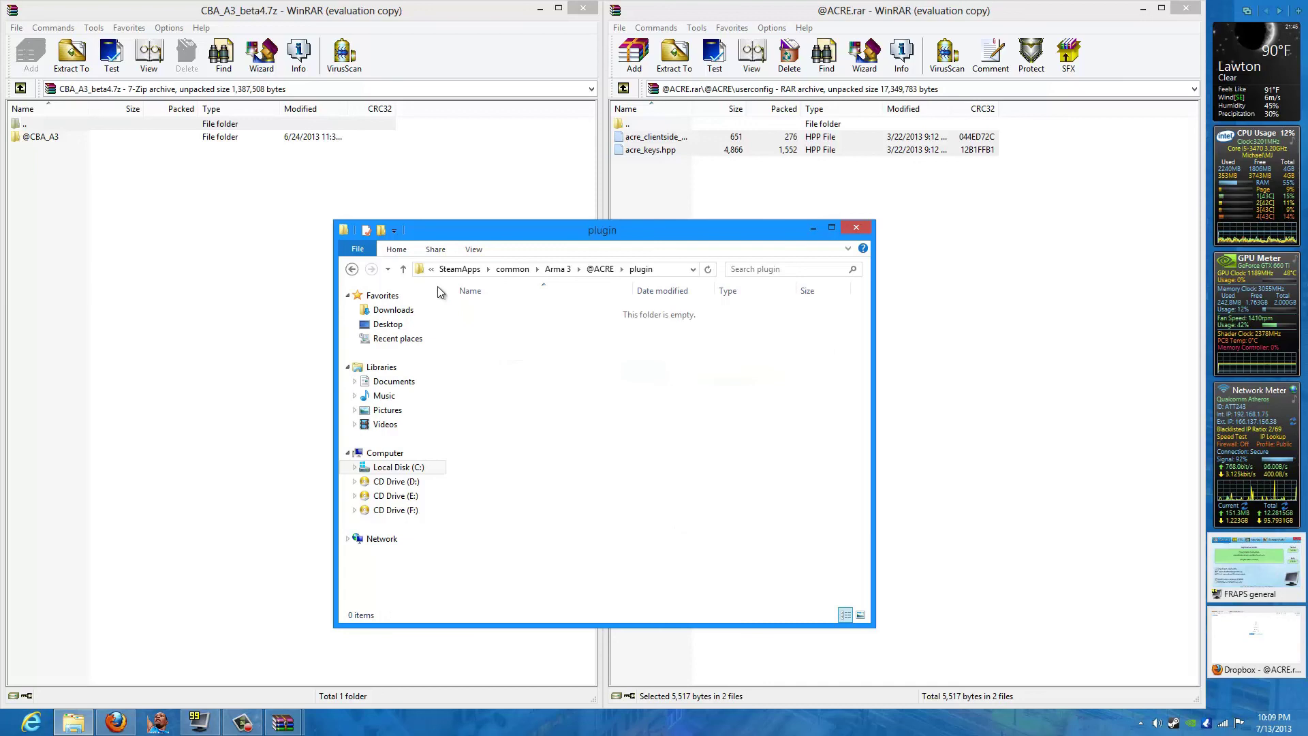
{"action": "double_click", "coordinate": [627, 123]}
{"action": "left_click", "coordinate": [648, 175]}
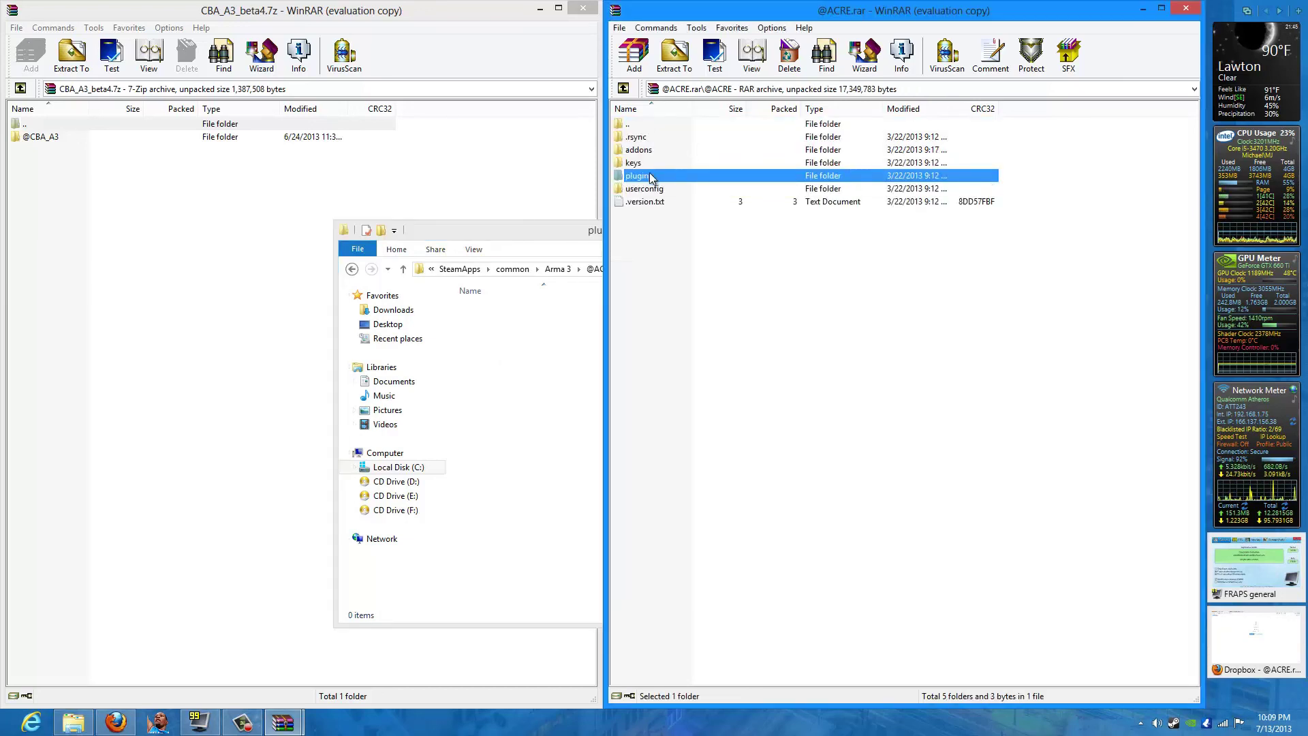
{"action": "double_click", "coordinate": [649, 175]}
{"action": "left_click_drag", "start_coordinate": [651, 185], "coordinate": [521, 341]}
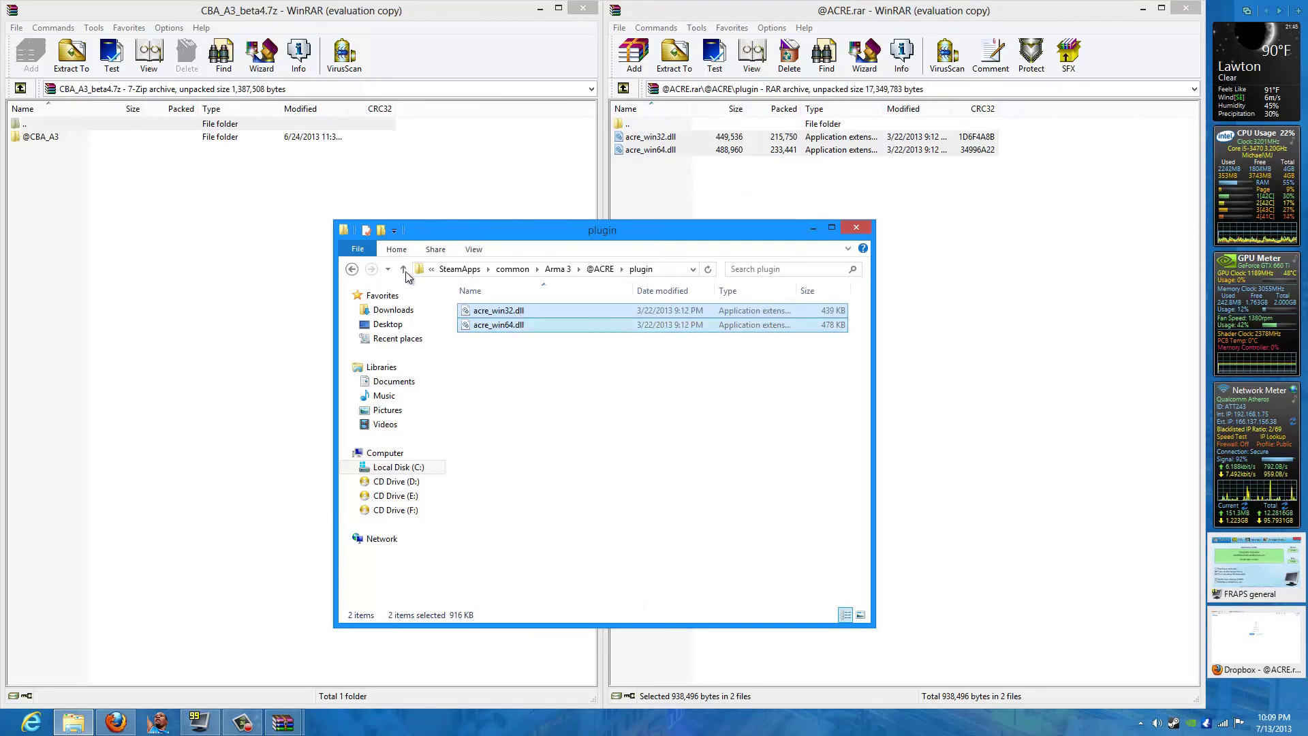
{"action": "left_click", "coordinate": [352, 270]}
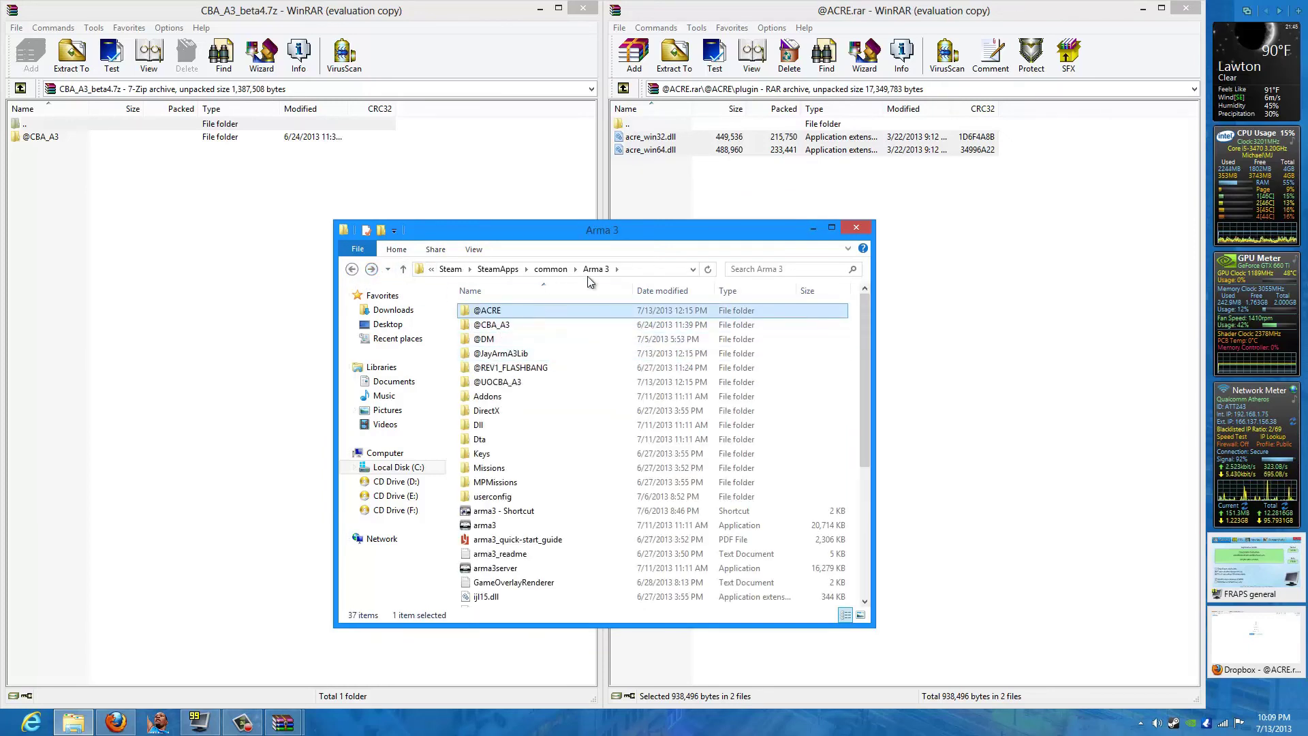
{"action": "double_click", "coordinate": [525, 311]}
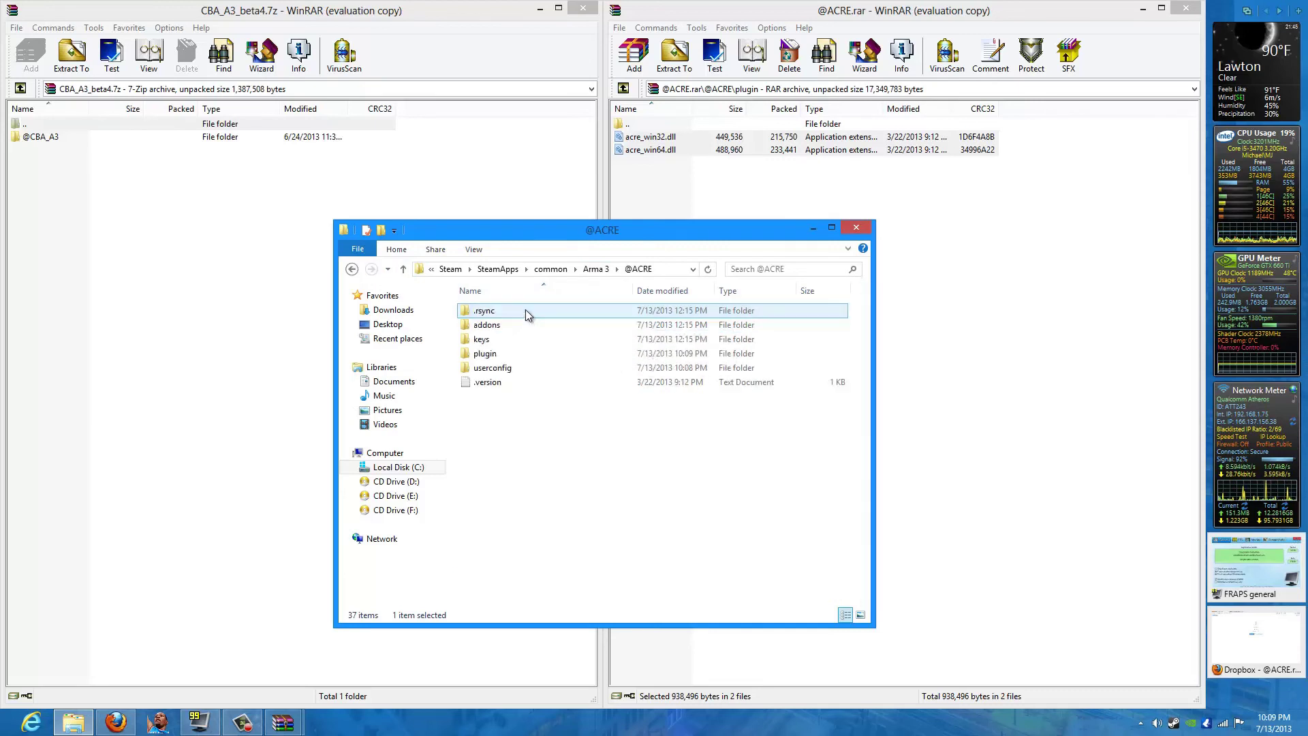
{"action": "double_click", "coordinate": [514, 353]}
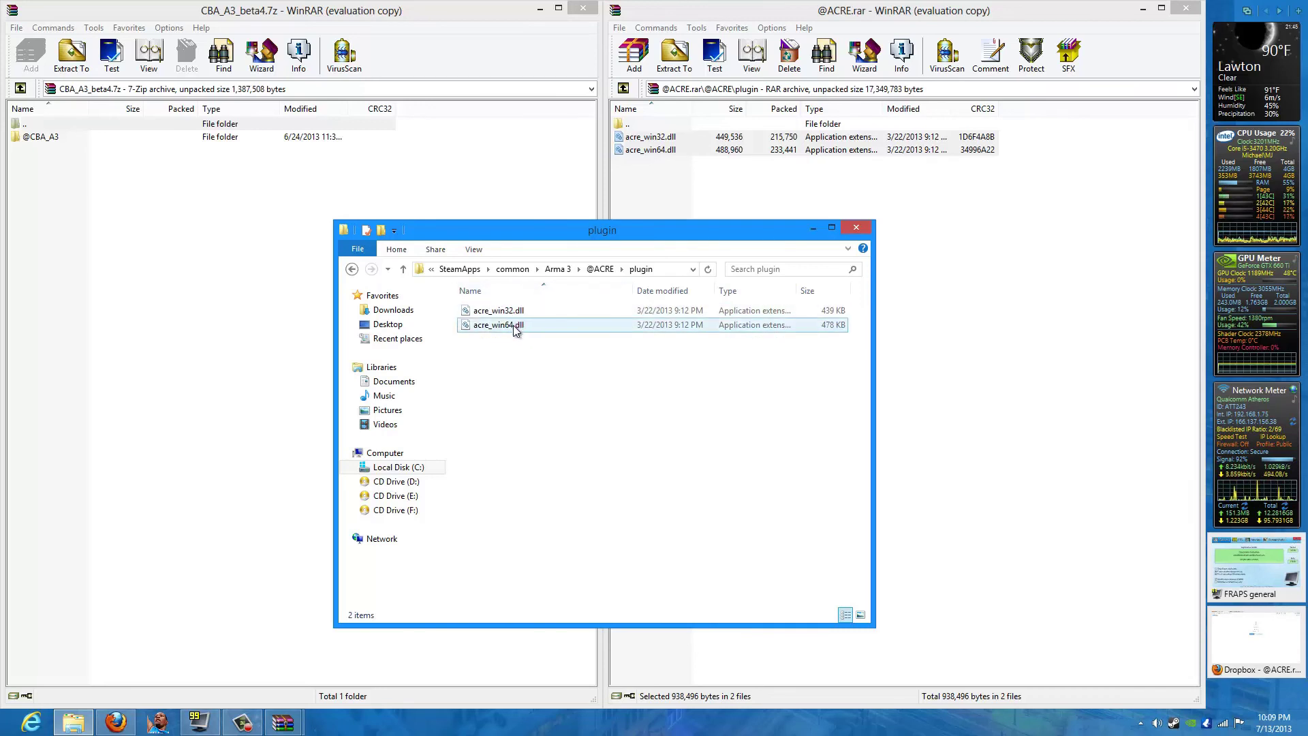
{"action": "left_click_drag", "start_coordinate": [512, 347], "coordinate": [503, 314]}
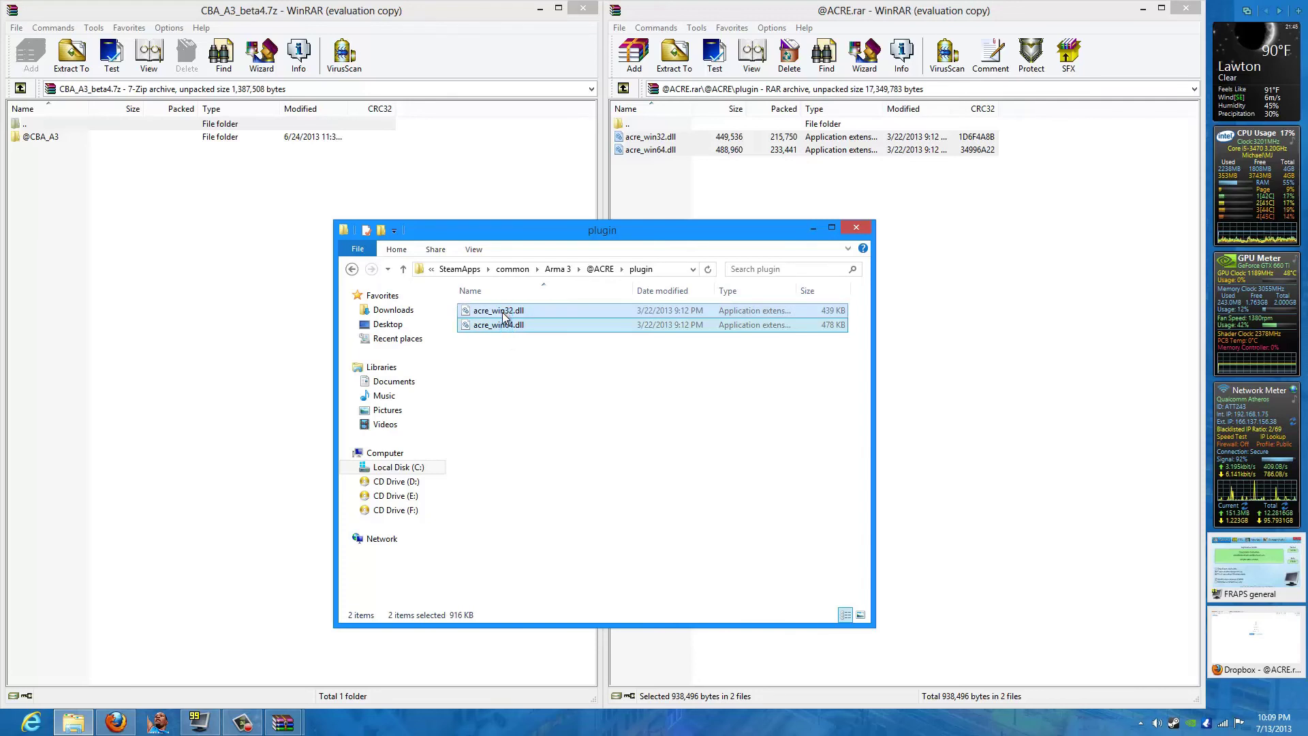
{"action": "right_click", "coordinate": [536, 316]}
{"action": "left_click", "coordinate": [590, 493]}
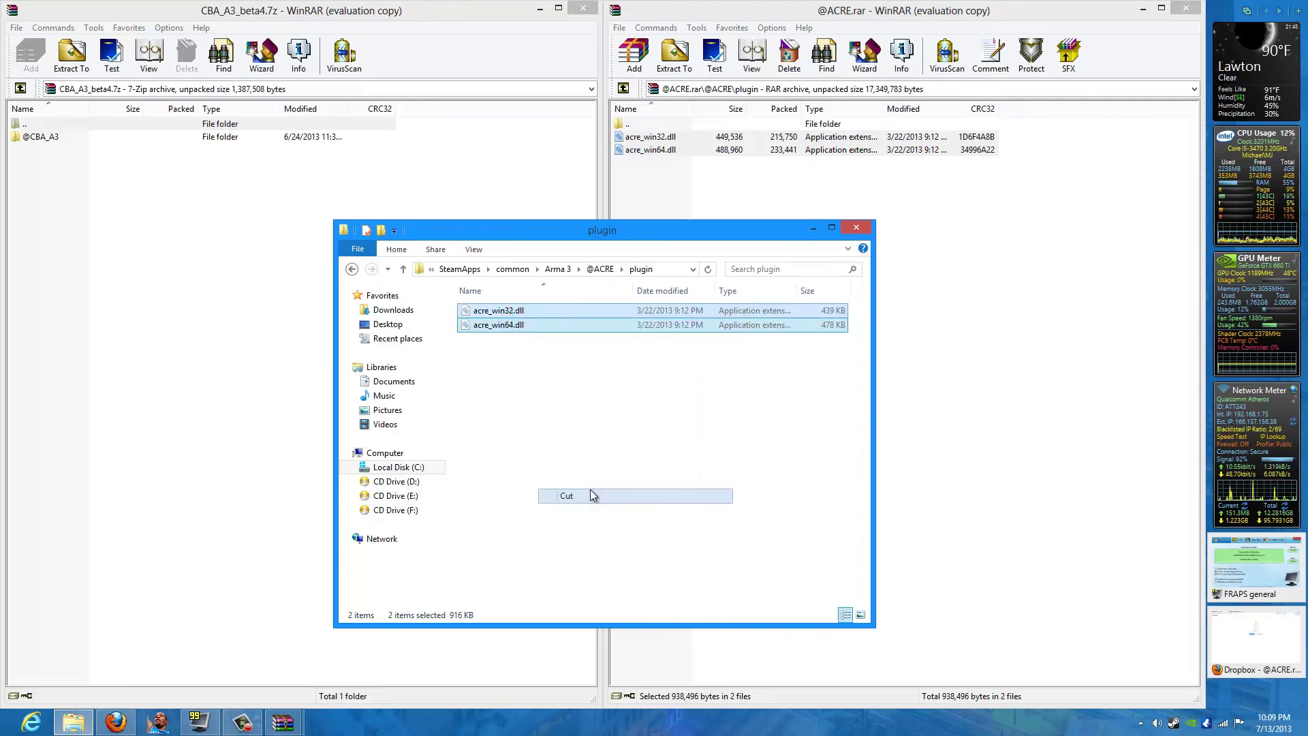
Step: Look through the Program Files (x86) folder on Local Disk (C:) for the TeamSpeak 3 client's installation folder
{"action": "left_click", "coordinate": [399, 467]}
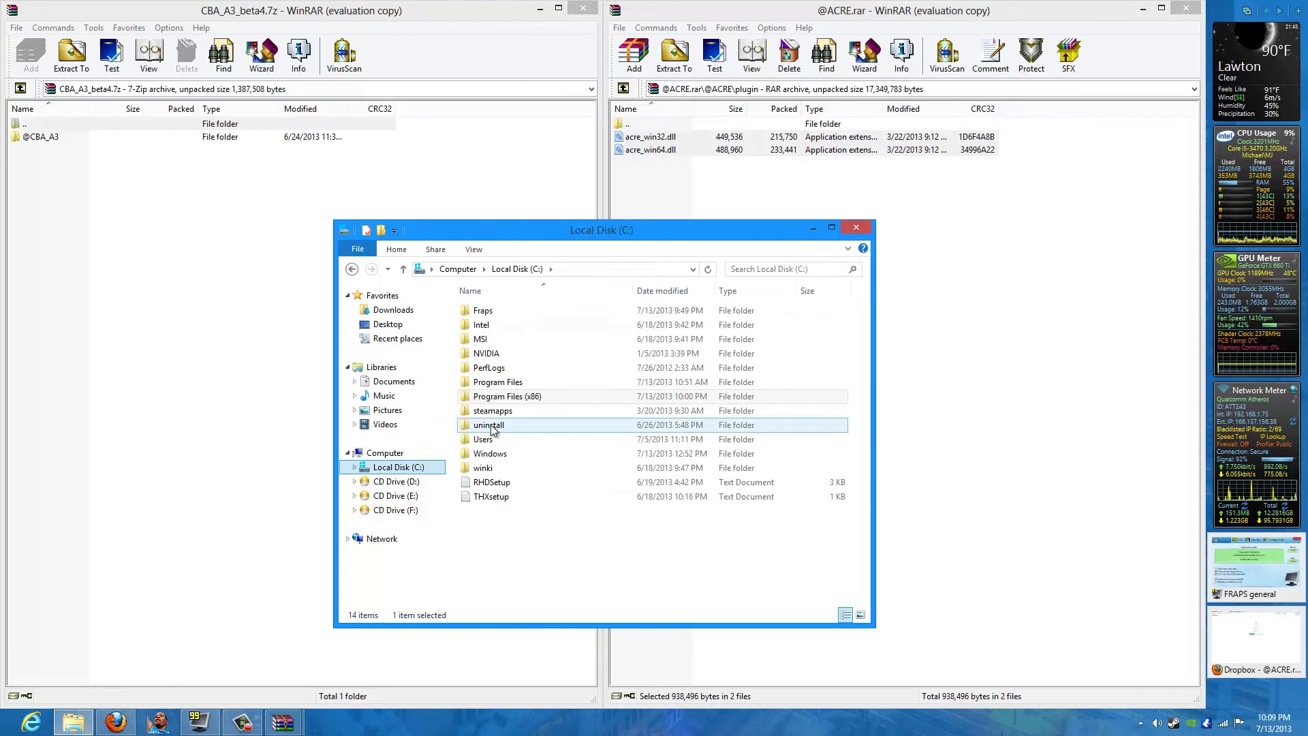
{"action": "left_click", "coordinate": [507, 399]}
{"action": "double_click", "coordinate": [508, 397]}
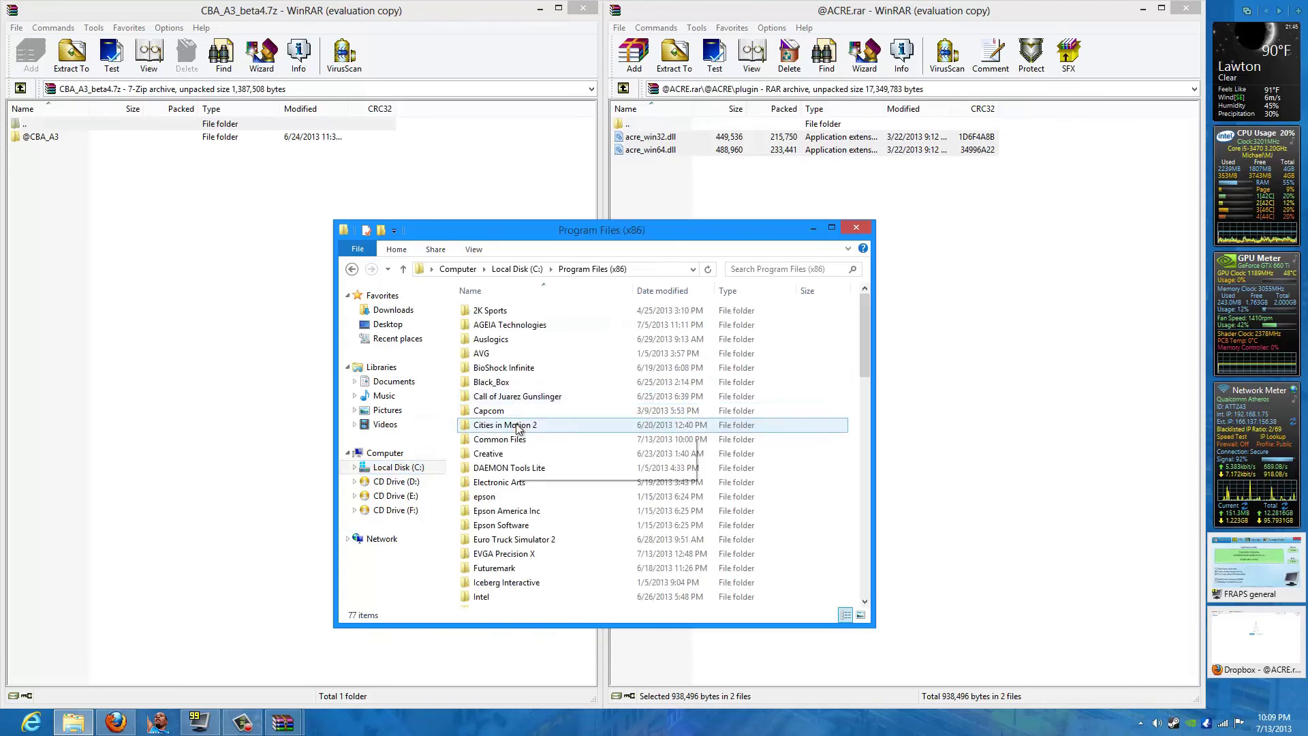
{"action": "scroll", "coordinate": [514, 409], "scroll_direction": "down", "scroll_amount": 15}
{"action": "left_click", "coordinate": [517, 412]}
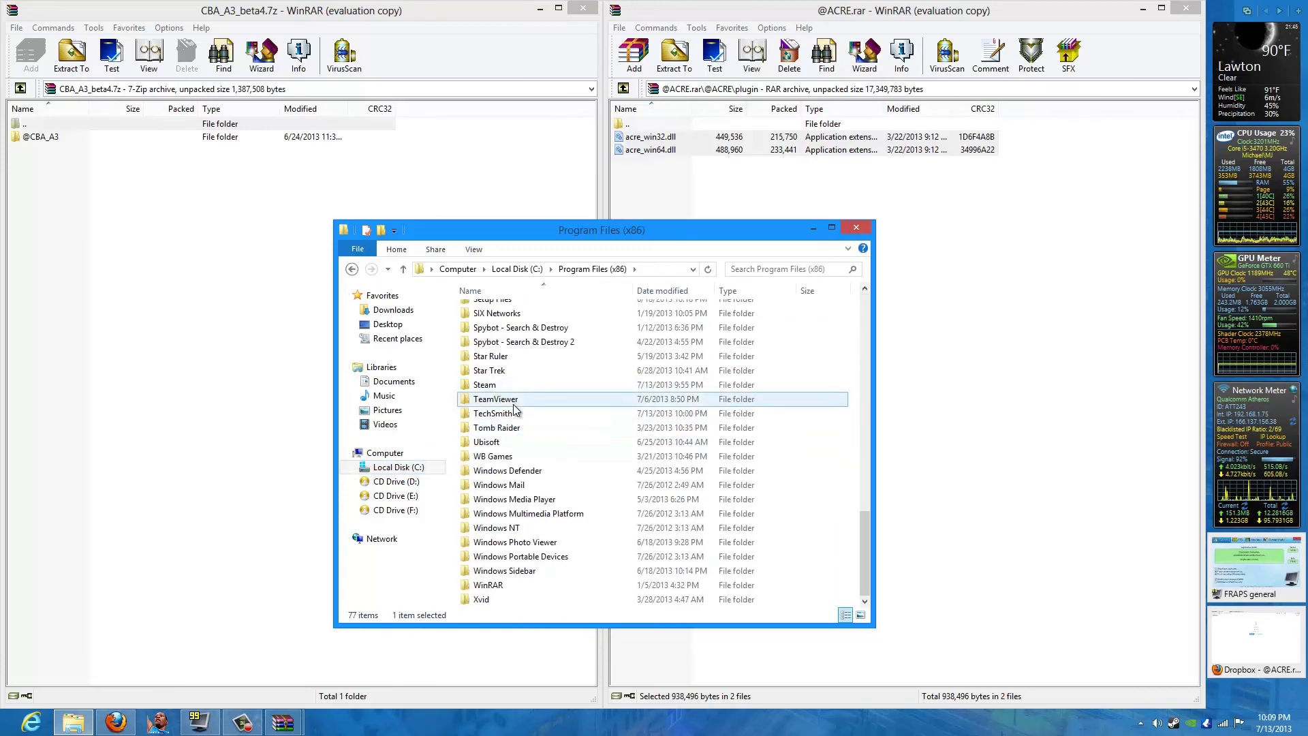
{"action": "left_click", "coordinate": [633, 356]}
{"action": "left_click", "coordinate": [522, 585]}
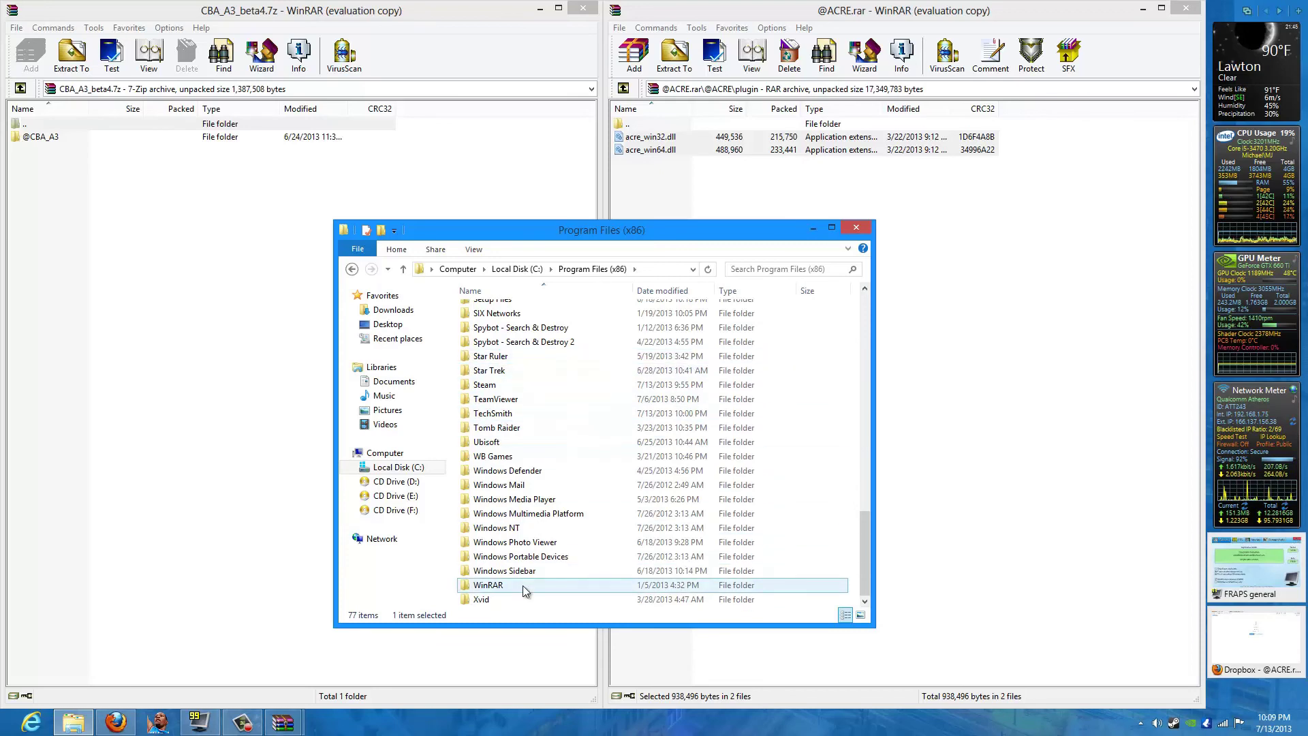
{"action": "scroll", "coordinate": [526, 583], "scroll_direction": "up", "scroll_amount": 12}
{"action": "left_click", "coordinate": [545, 538]}
{"action": "scroll", "coordinate": [564, 515], "scroll_direction": "down", "scroll_amount": 12}
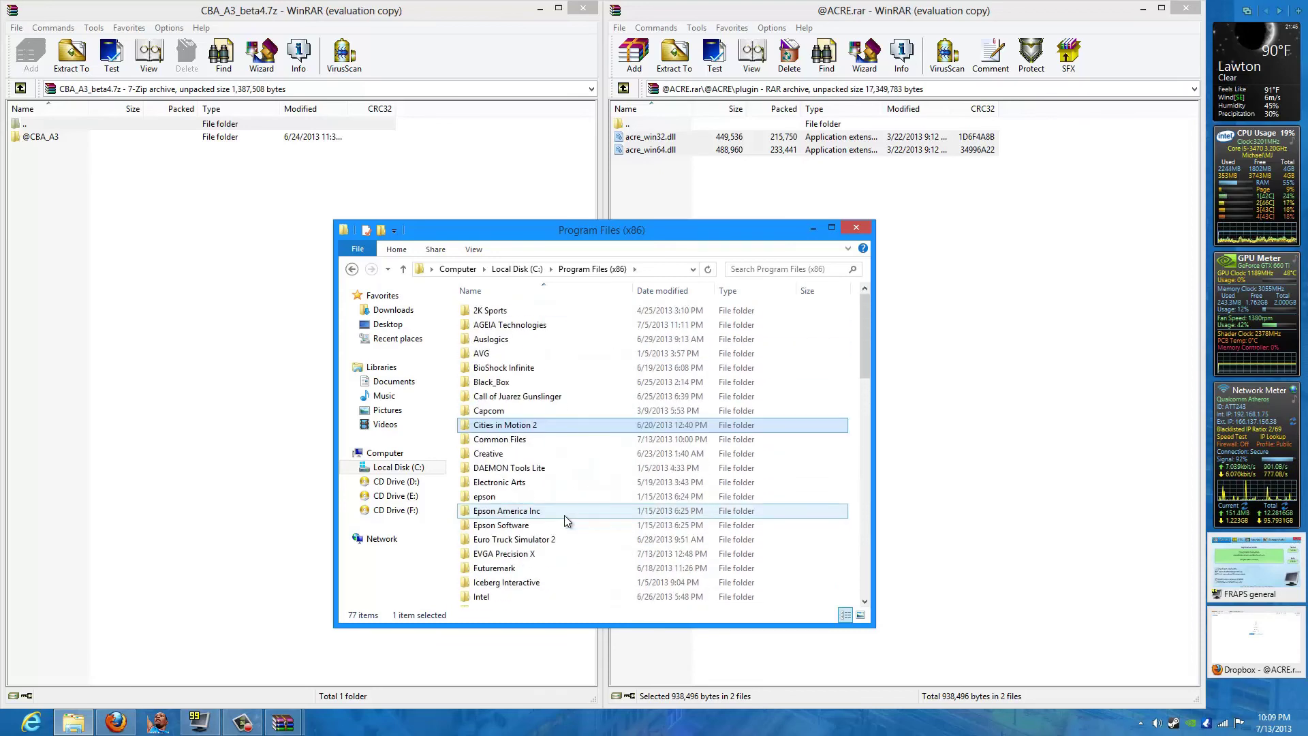
Step: Clear the open windows covering the desktop shortcuts and open the file location of the TeamSpeak 3 Client shortcut
{"action": "left_click", "coordinate": [810, 228]}
{"action": "left_click", "coordinate": [539, 9]}
{"action": "double_click", "coordinate": [548, 3]}
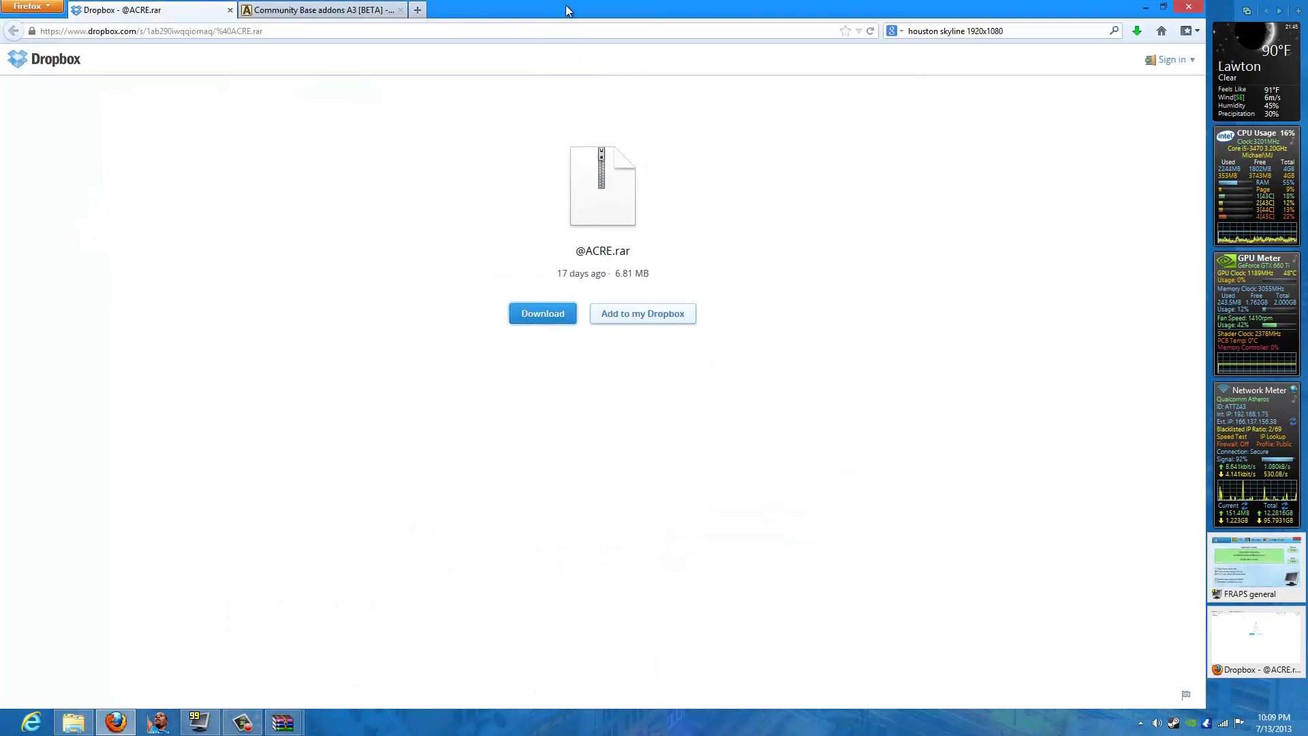
{"action": "left_click", "coordinate": [1145, 7]}
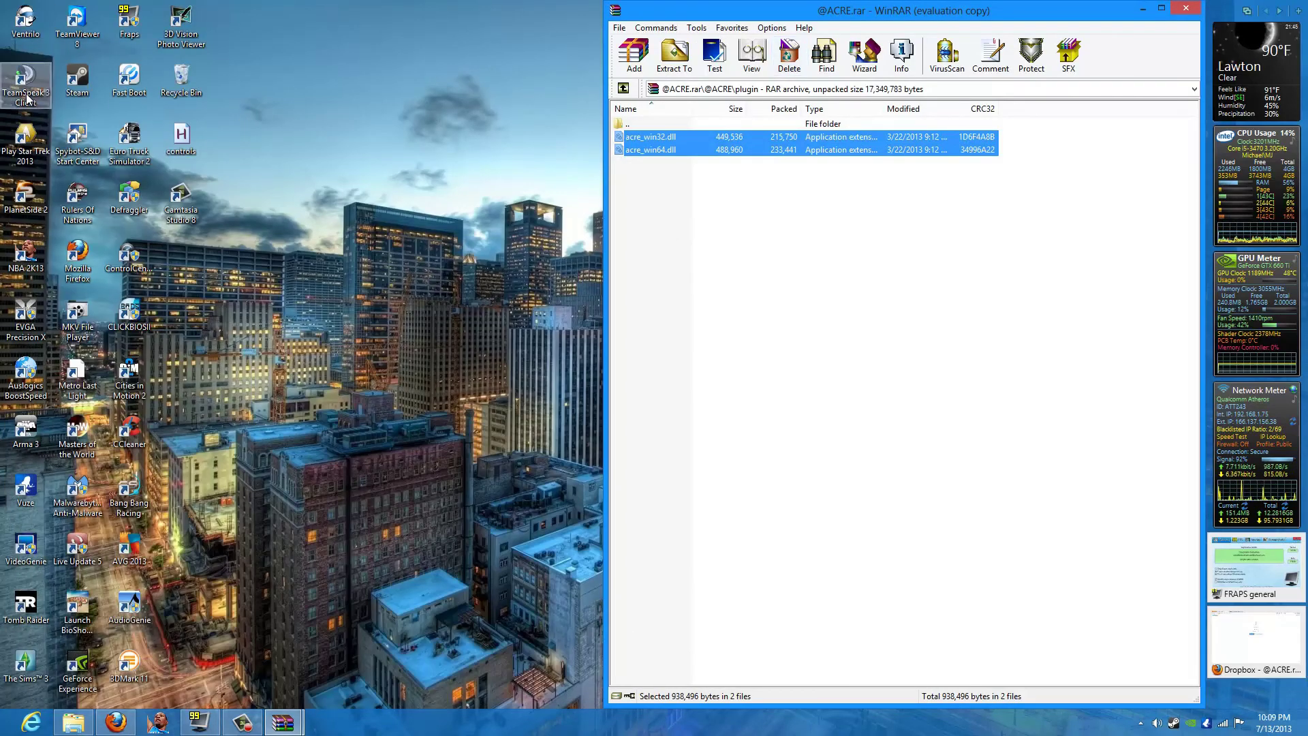
{"action": "right_click", "coordinate": [32, 75]}
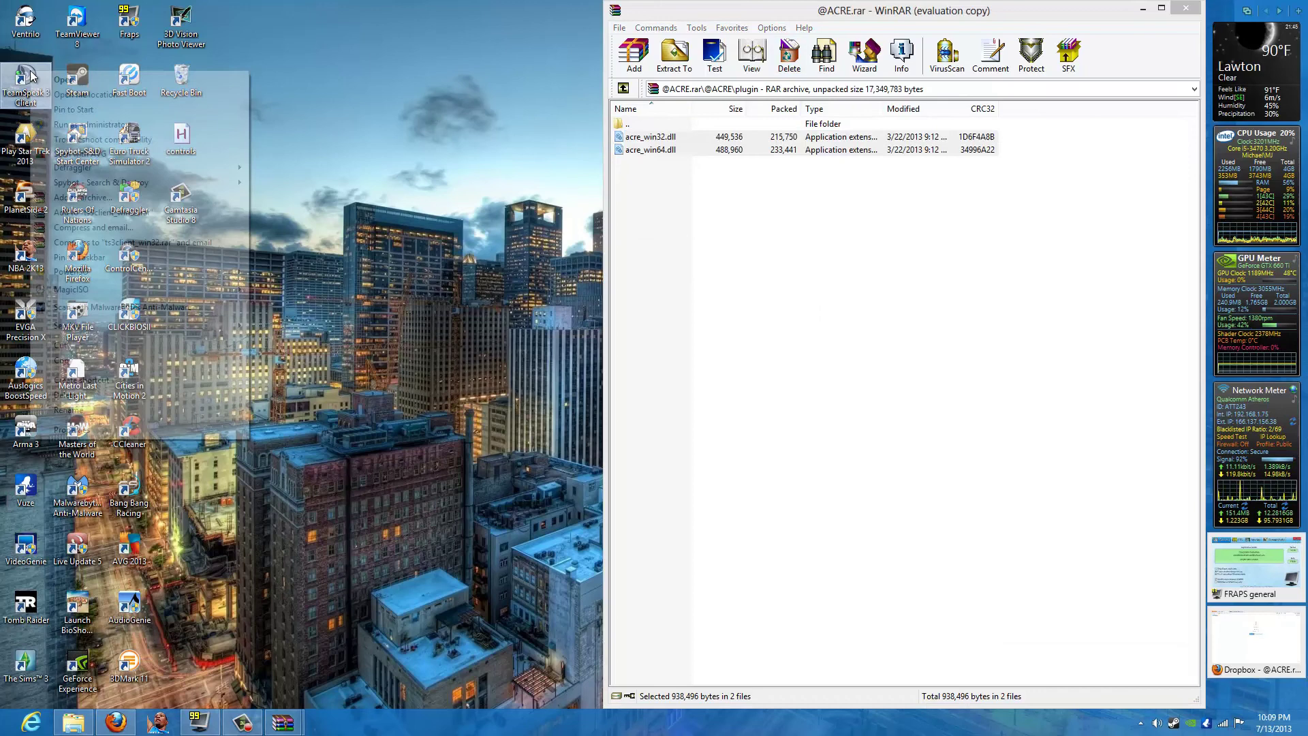
{"action": "left_click", "coordinate": [102, 95]}
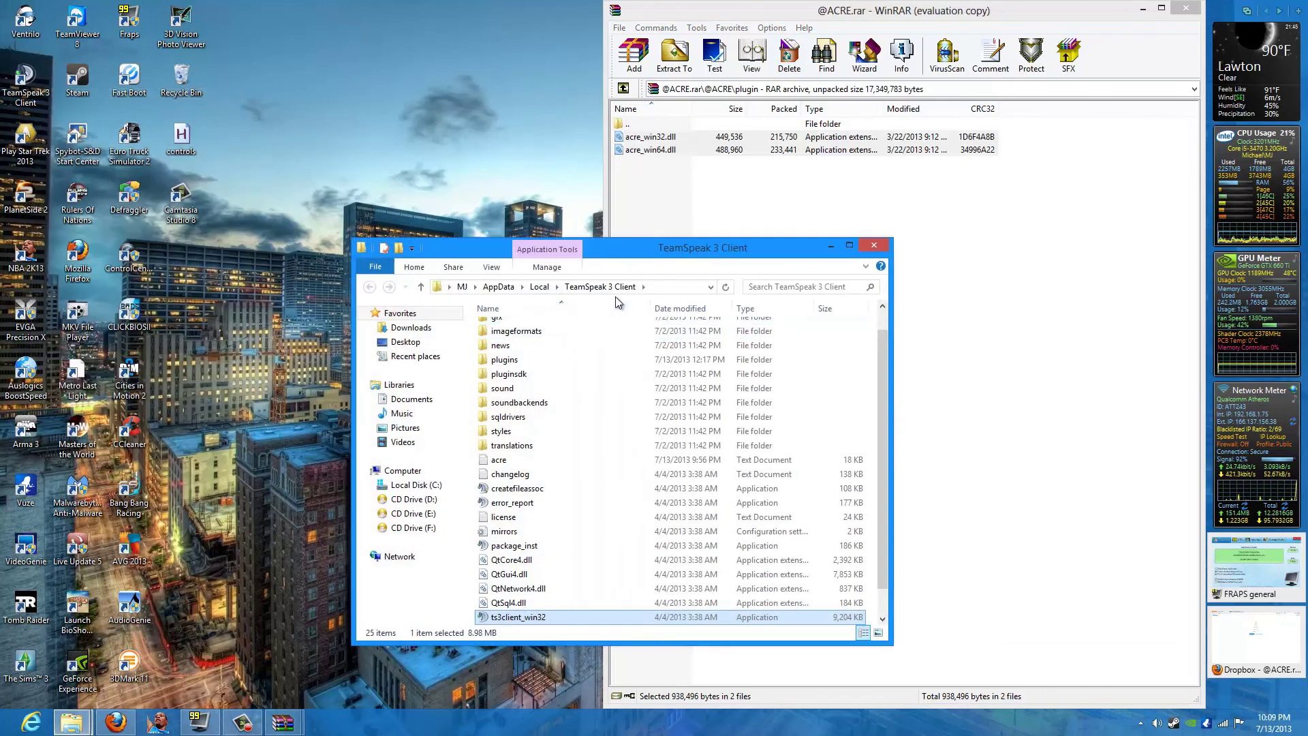
{"action": "left_click", "coordinate": [474, 287]}
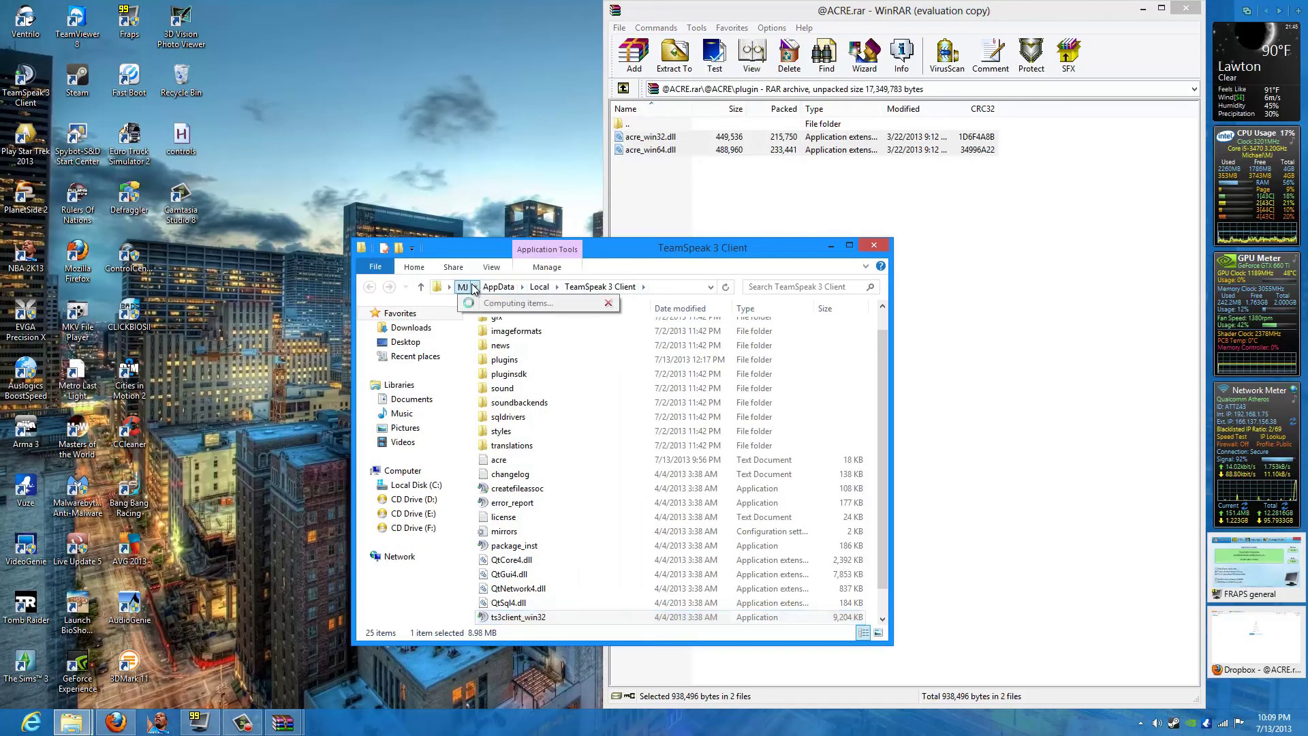
{"action": "left_click", "coordinate": [475, 287]}
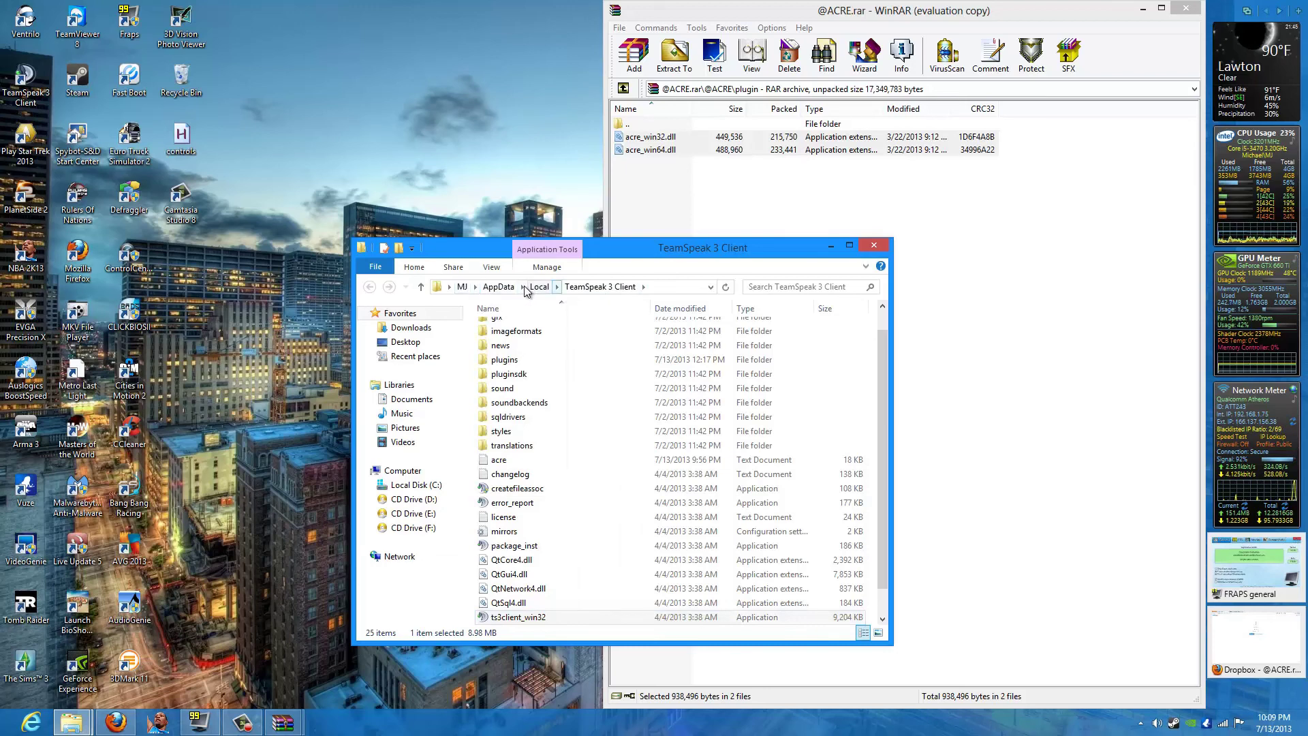
{"action": "left_click", "coordinate": [523, 286]}
{"action": "left_click", "coordinate": [523, 287]}
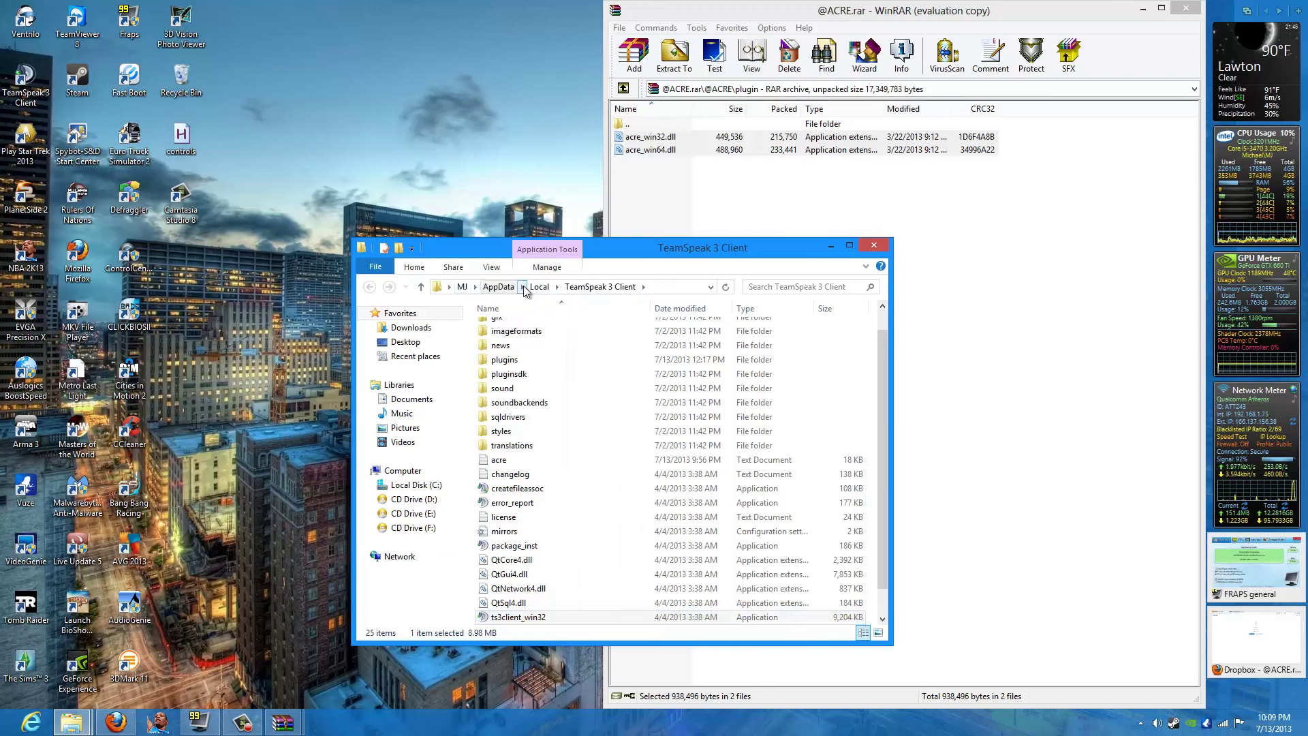
{"action": "left_click", "coordinate": [569, 464]}
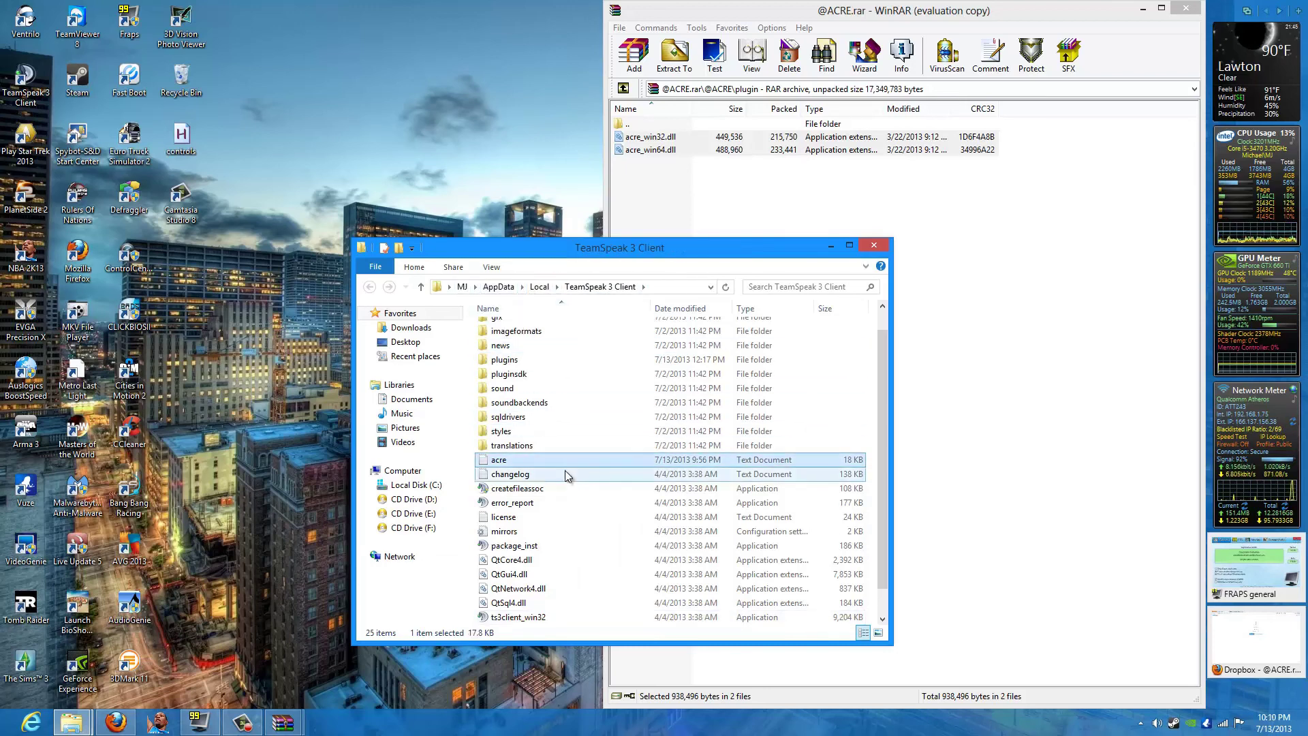
{"action": "right_click", "coordinate": [27, 82]}
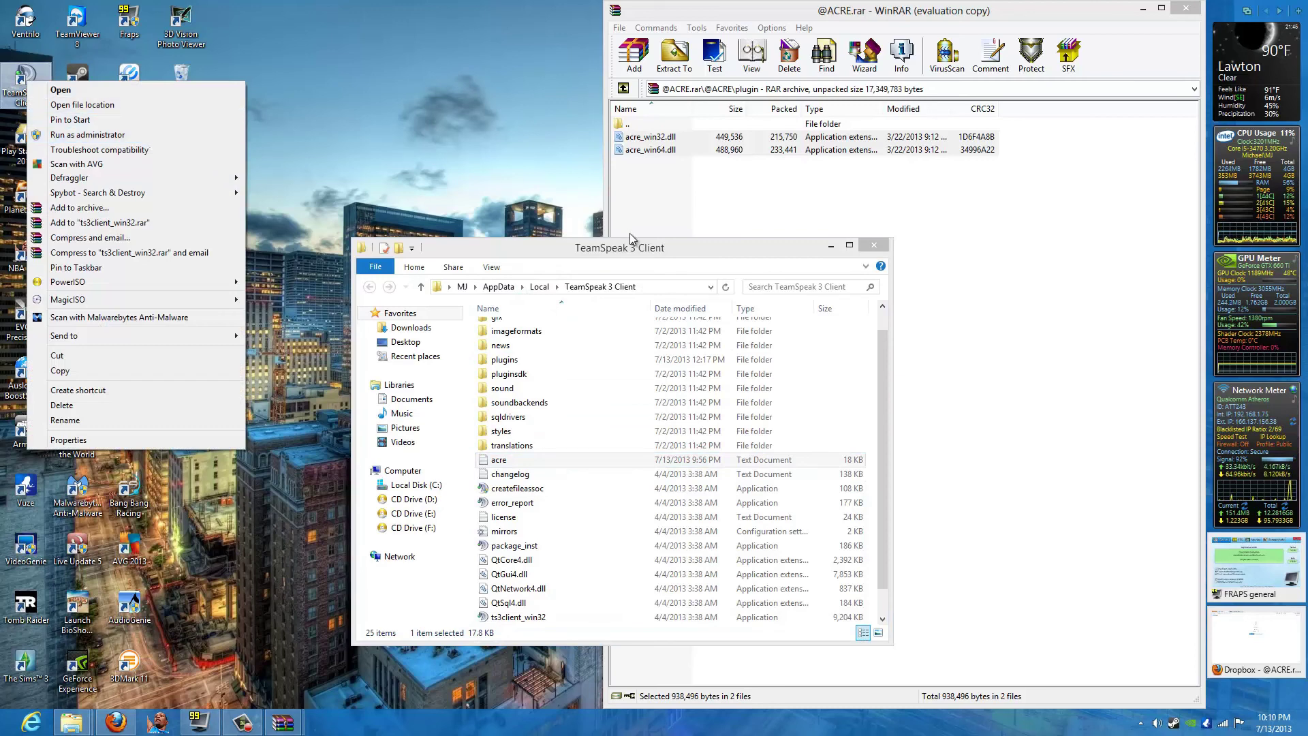
{"action": "left_click", "coordinate": [648, 257]}
{"action": "left_click", "coordinate": [578, 402]}
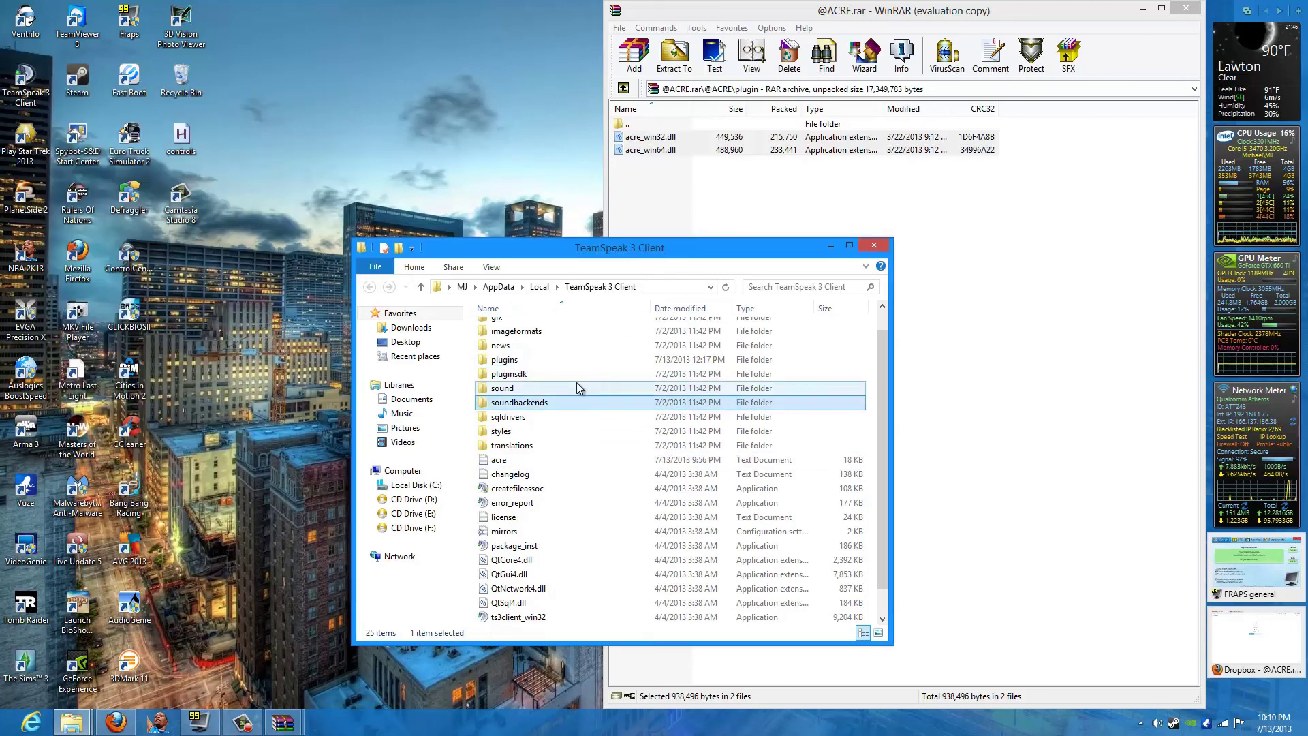
Step: Try to move the cut acre_win32.dll and acre_win64.dll into TeamSpeak 3 Client's plugins folder, replacing the existing copies, and skip the denied items
{"action": "left_click", "coordinate": [579, 359]}
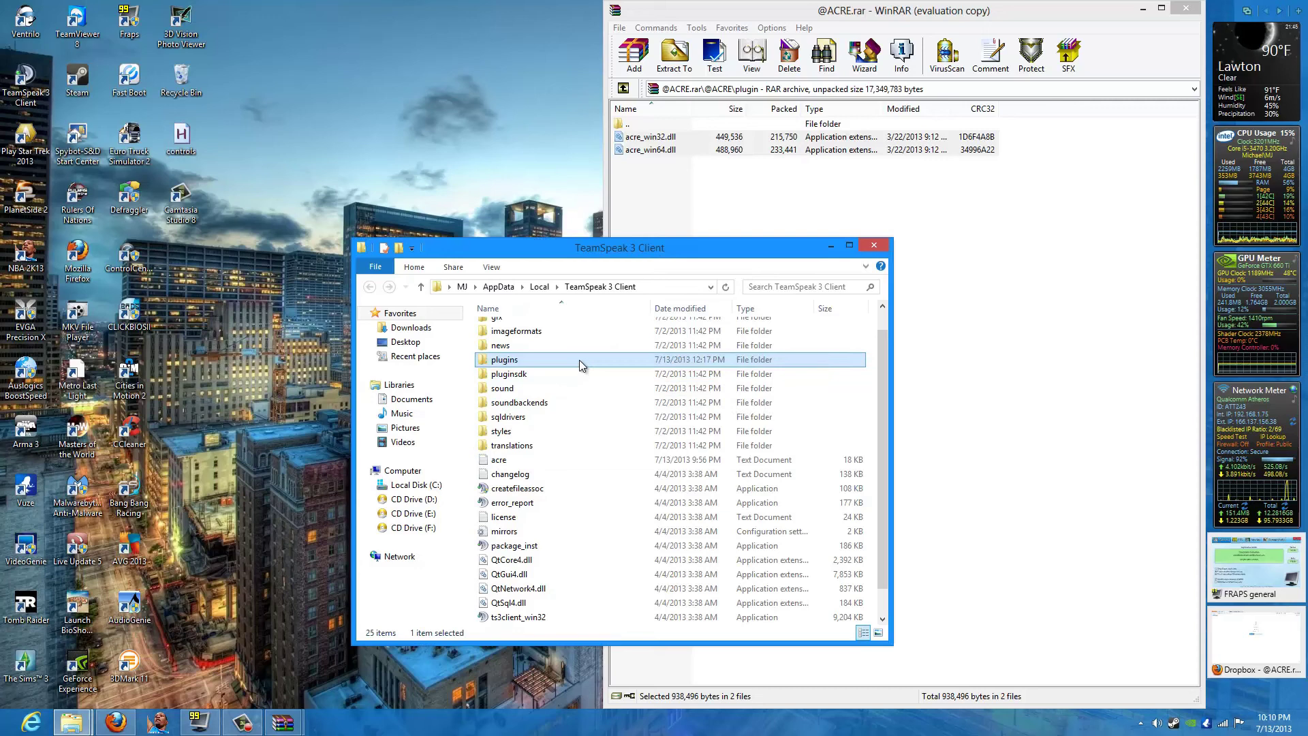
{"action": "double_click", "coordinate": [579, 359]}
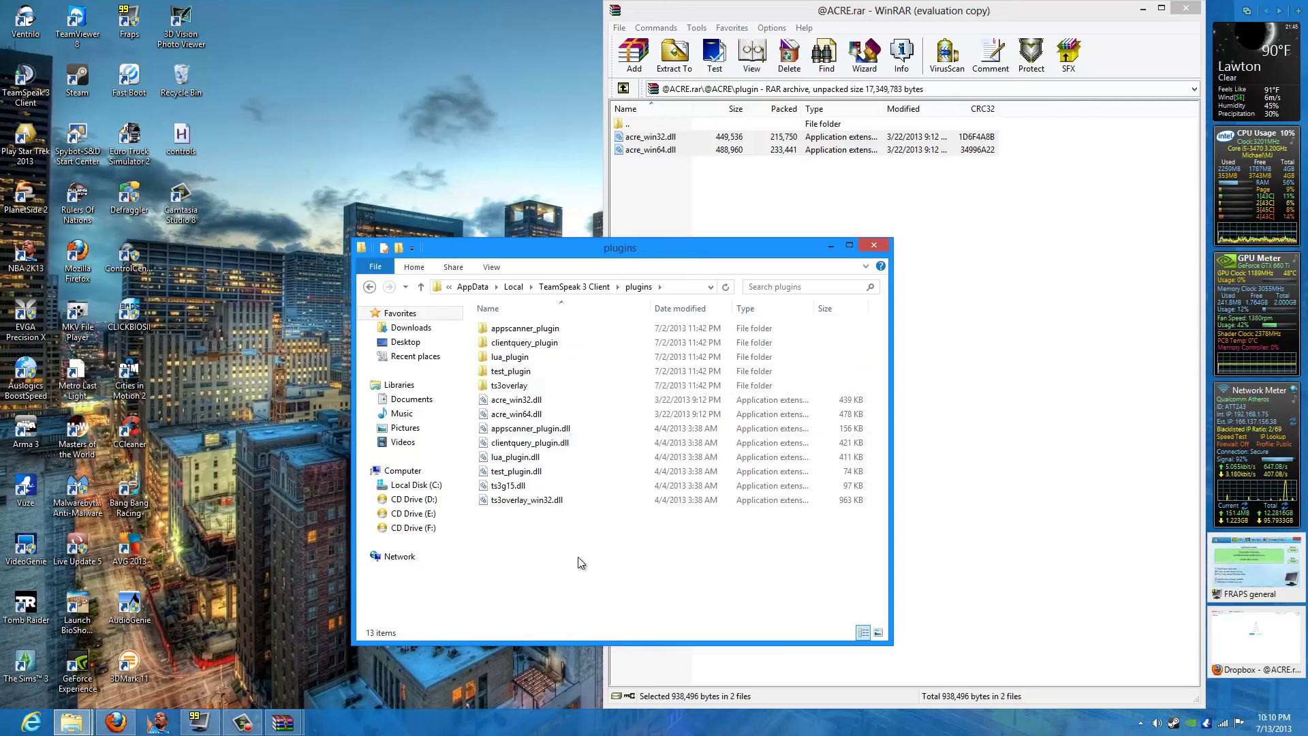
{"action": "left_click", "coordinate": [523, 255]}
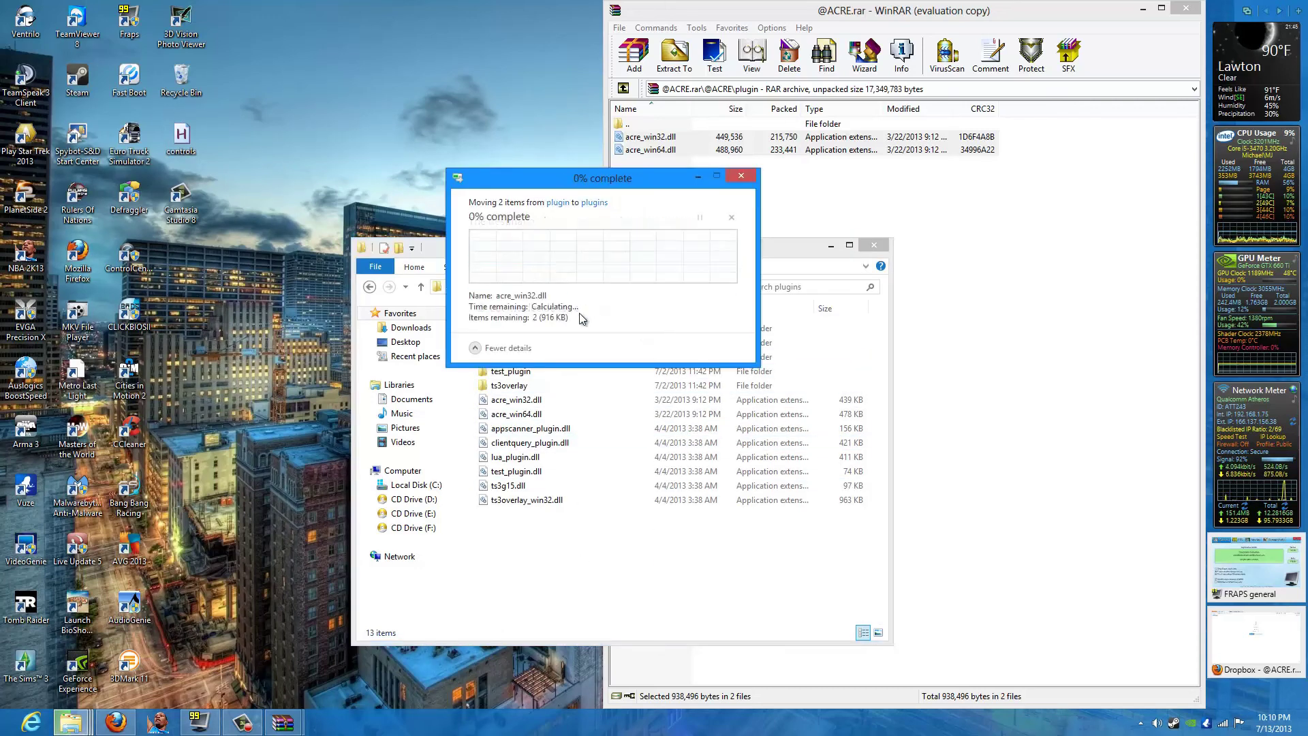
{"action": "left_click", "coordinate": [542, 273]}
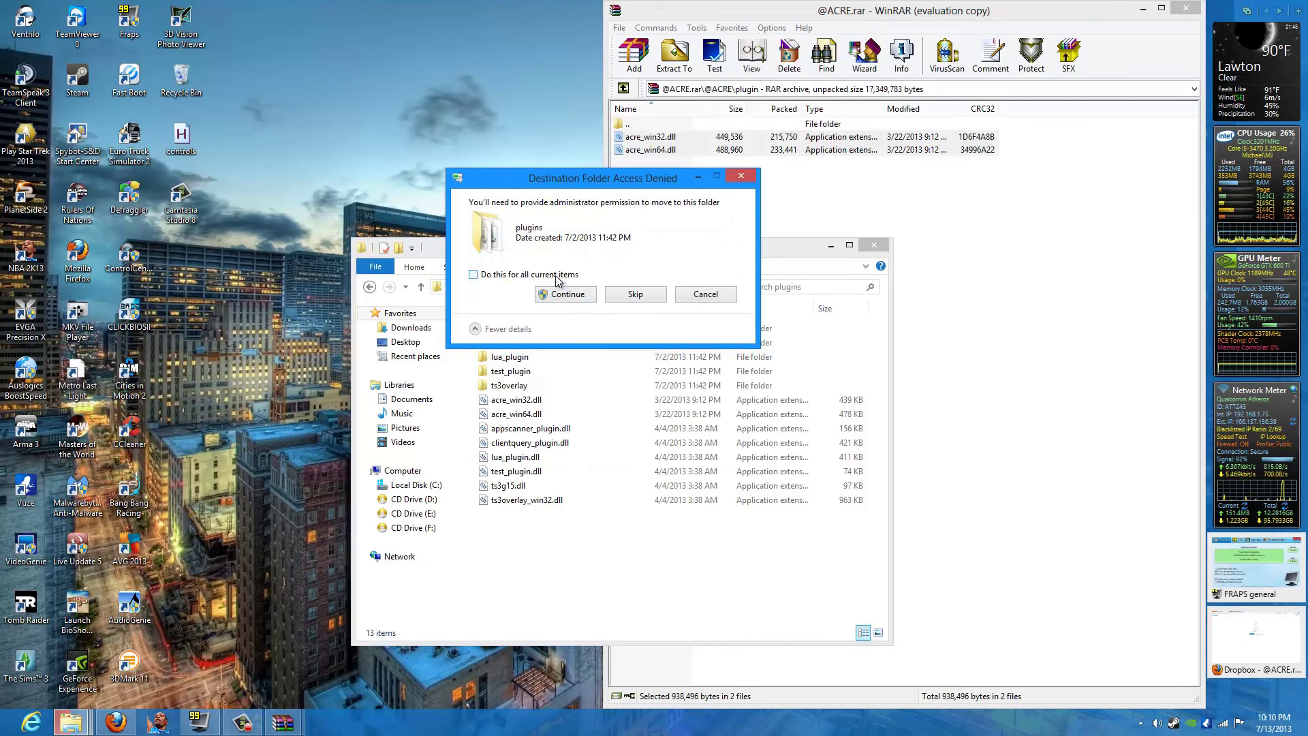
{"action": "left_click", "coordinate": [560, 294]}
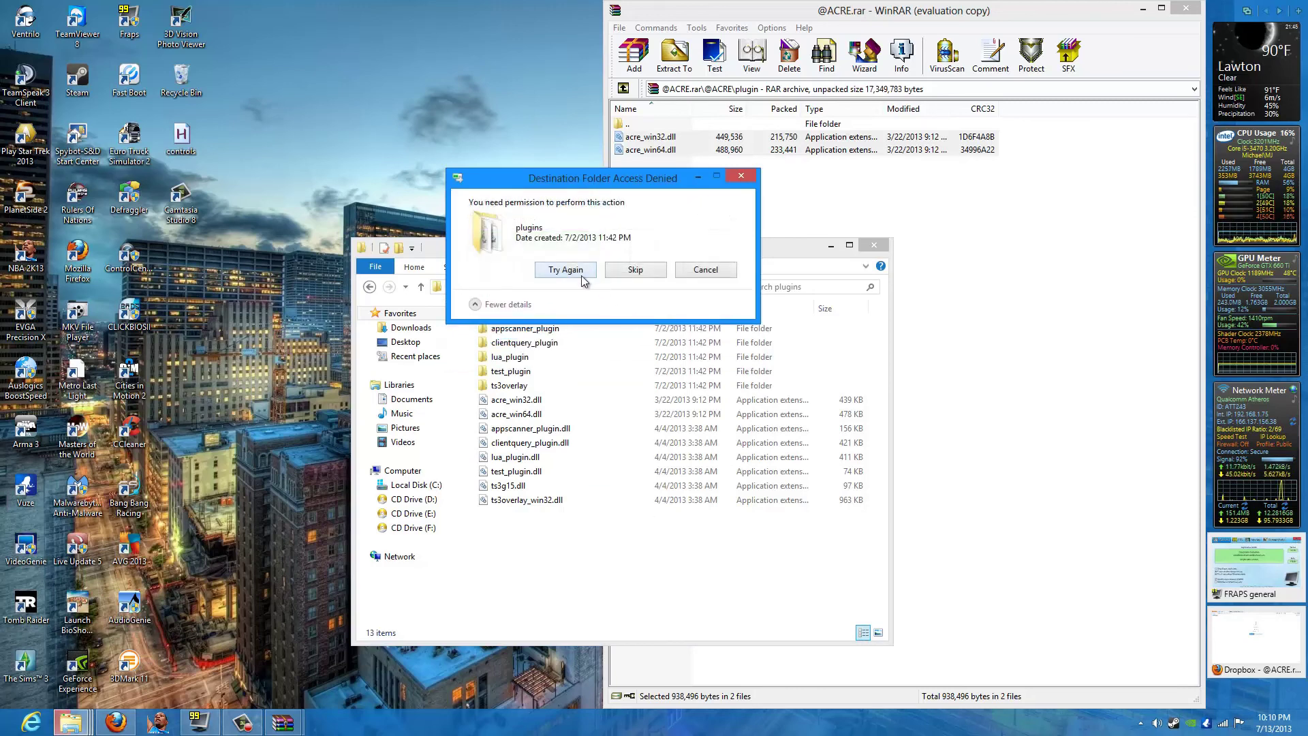
{"action": "left_click", "coordinate": [582, 271]}
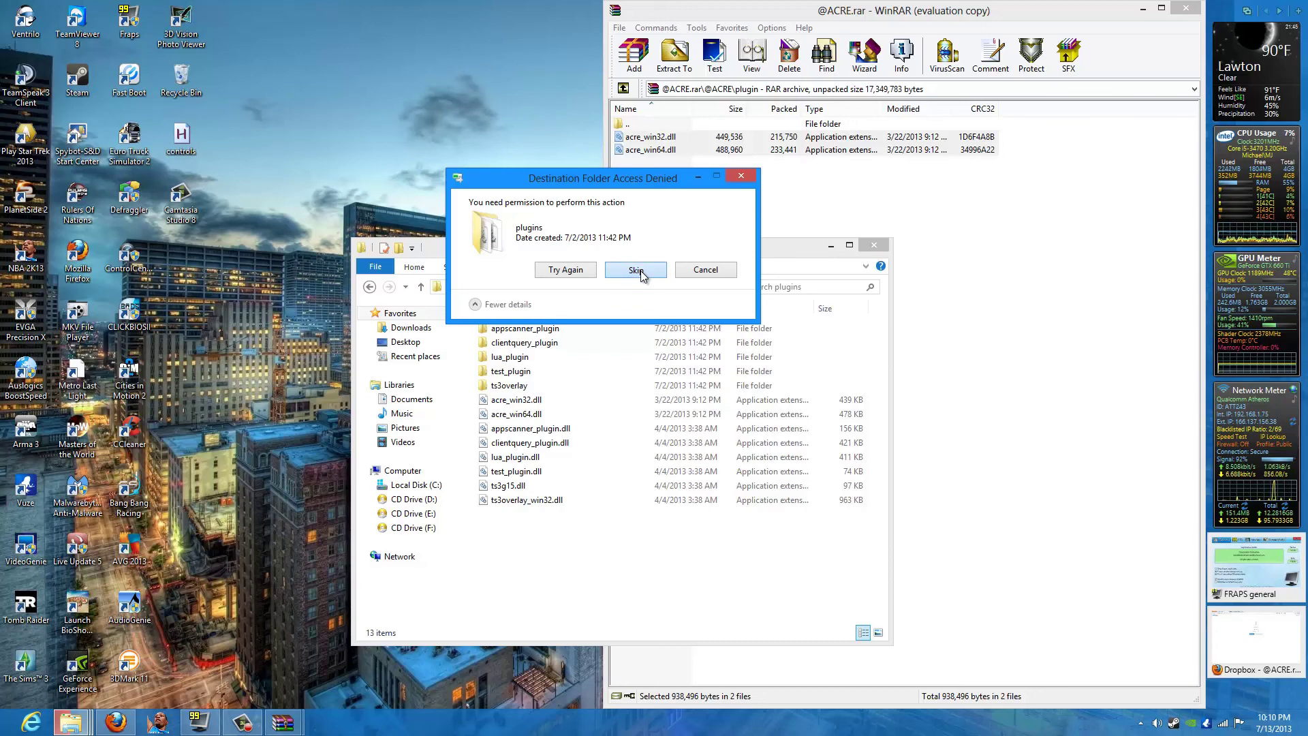
{"action": "left_click", "coordinate": [640, 271]}
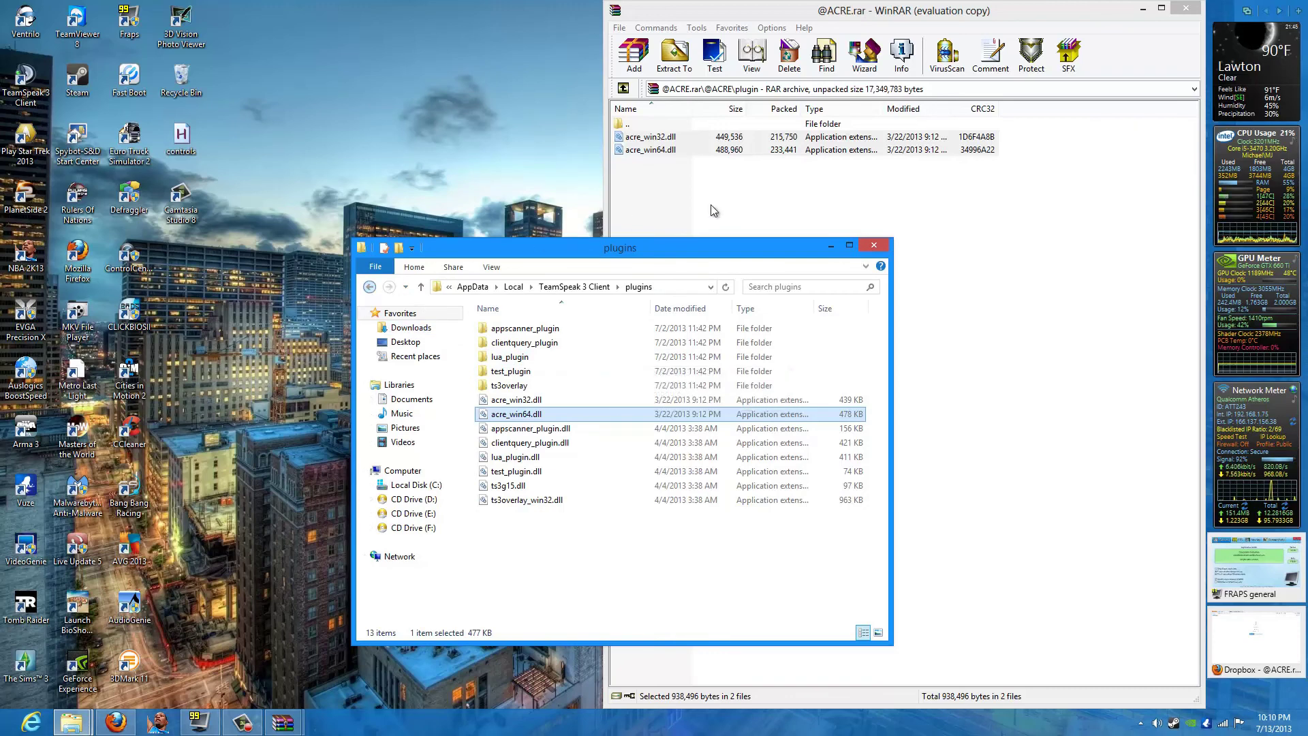
{"action": "left_click", "coordinate": [723, 172]}
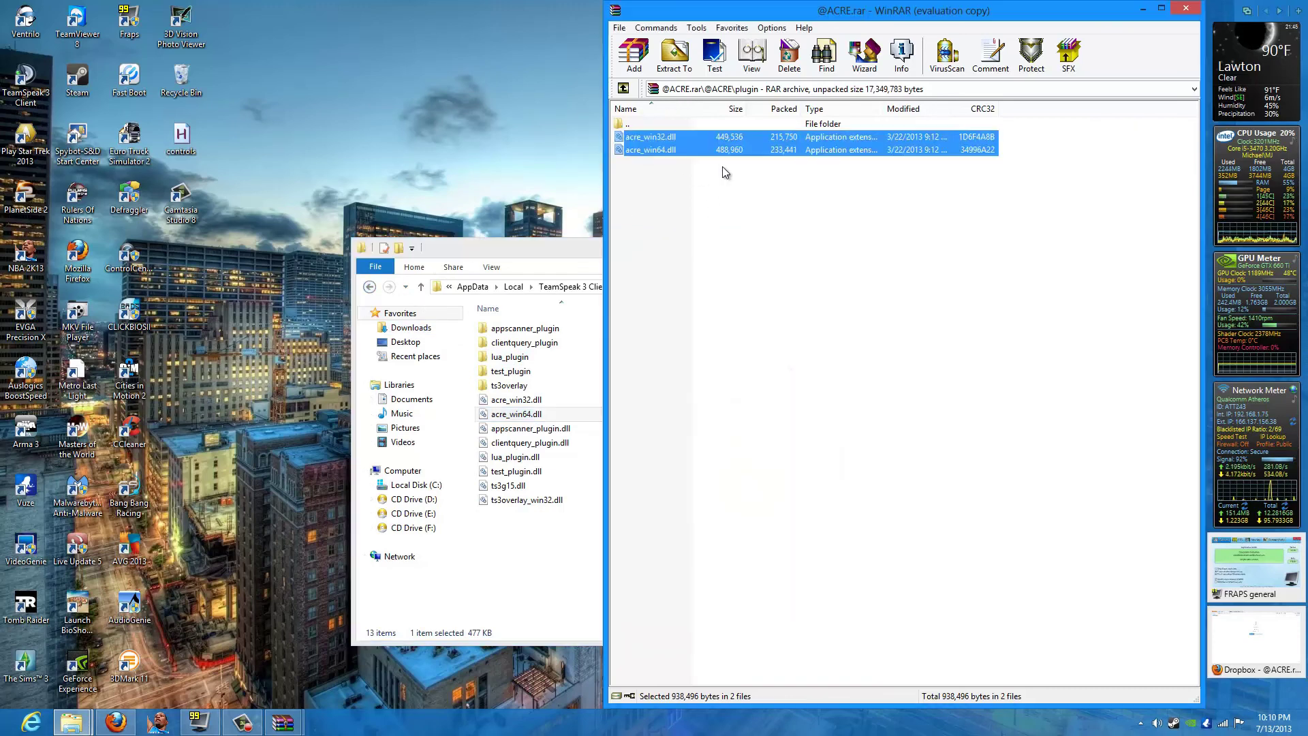
{"action": "left_click", "coordinate": [1186, 9]}
{"action": "left_click", "coordinate": [831, 246]}
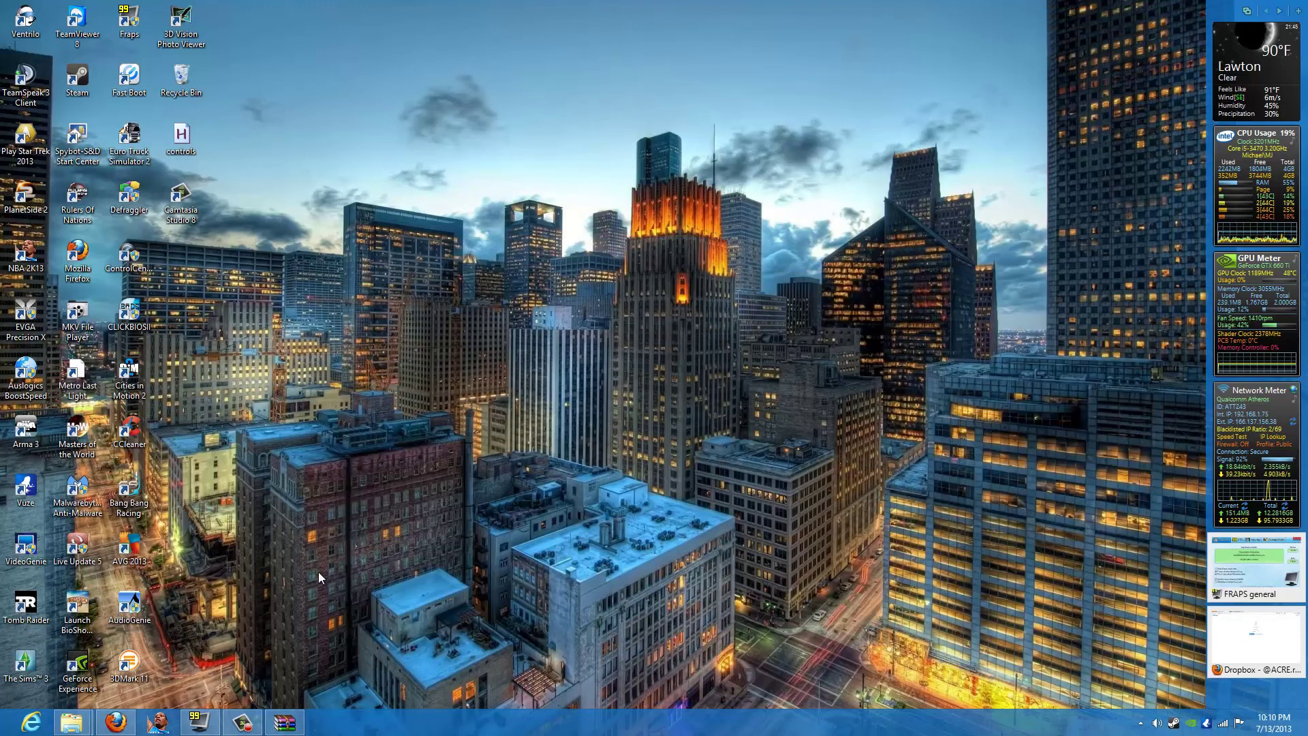
Step: Switch to the Steam library and open the properties of Arma 3 Beta
{"action": "left_click", "coordinate": [1141, 722]}
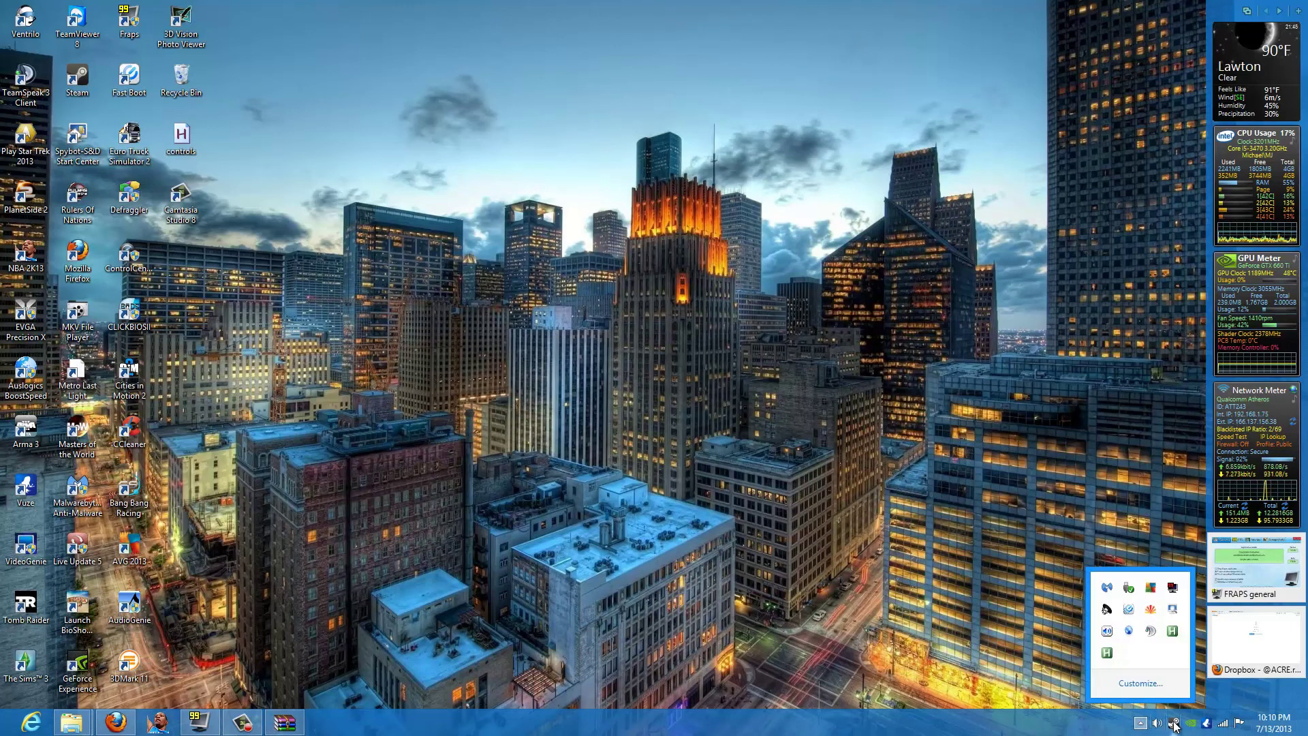
{"action": "right_click", "coordinate": [1173, 723]}
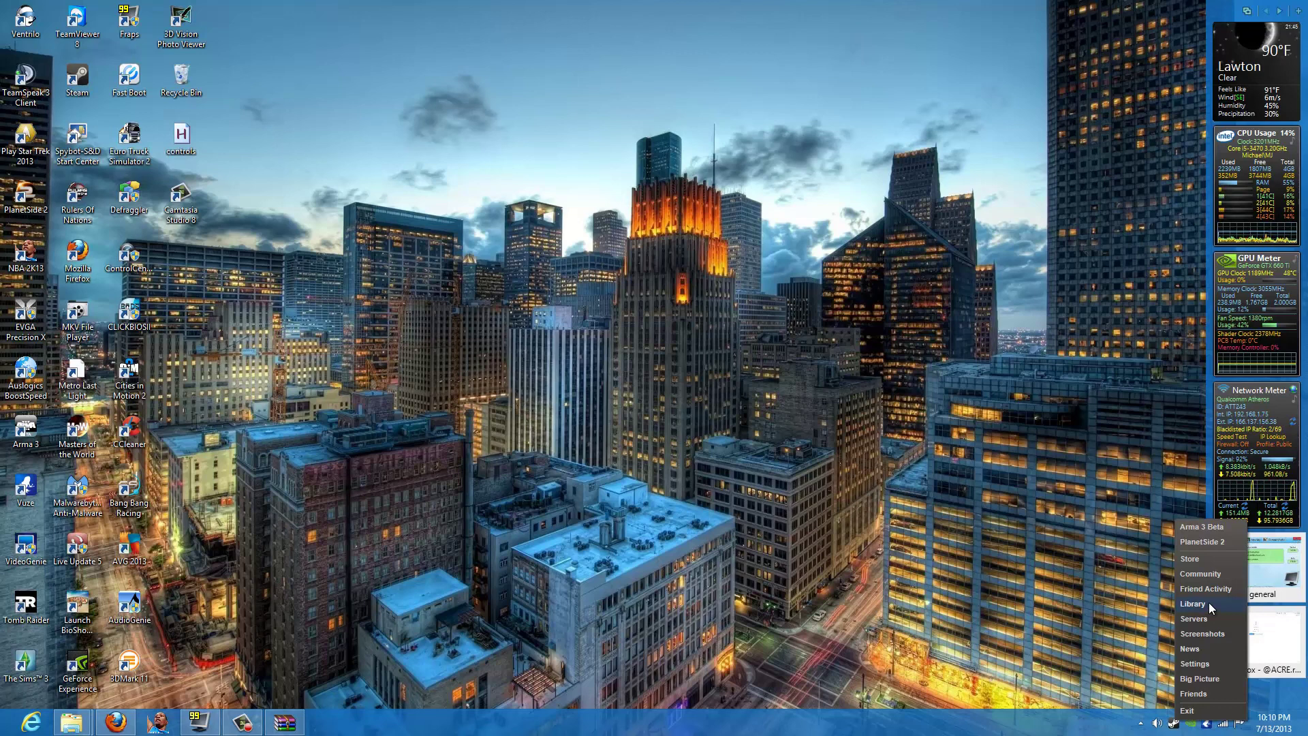
{"action": "left_click", "coordinate": [1209, 603]}
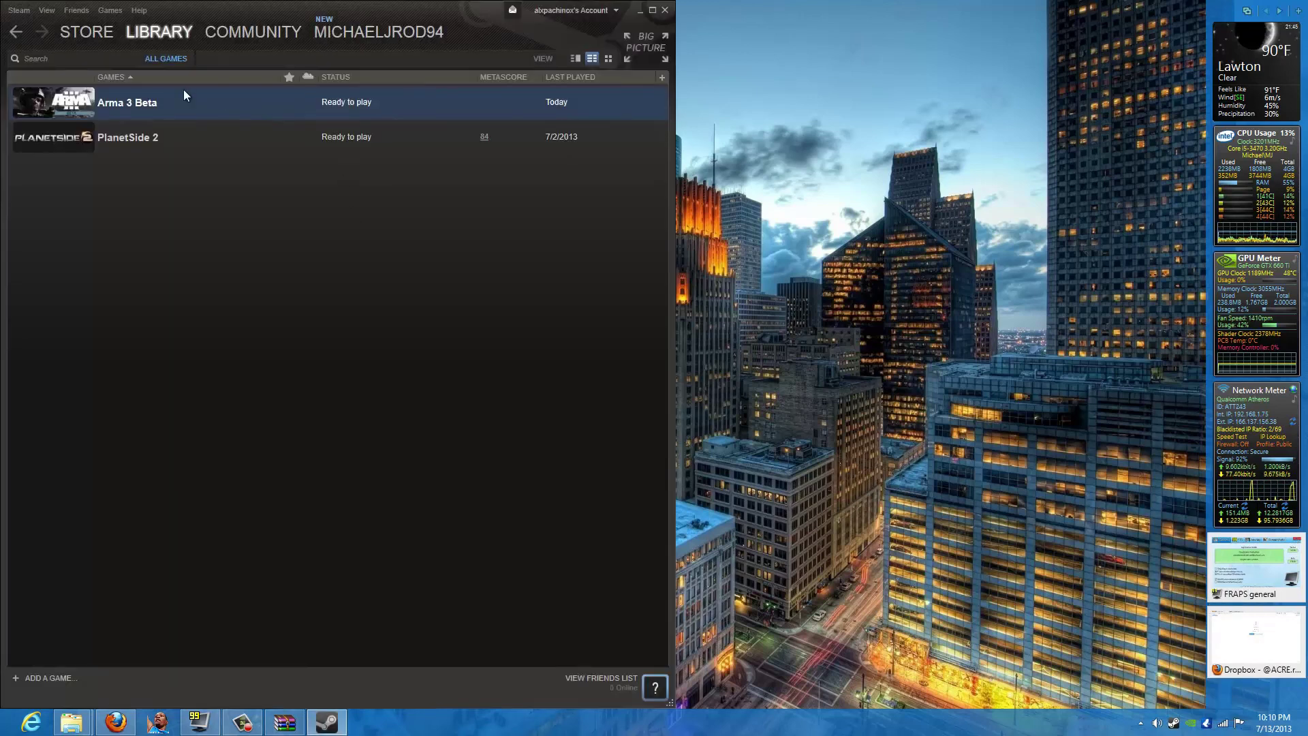
{"action": "right_click", "coordinate": [184, 90]}
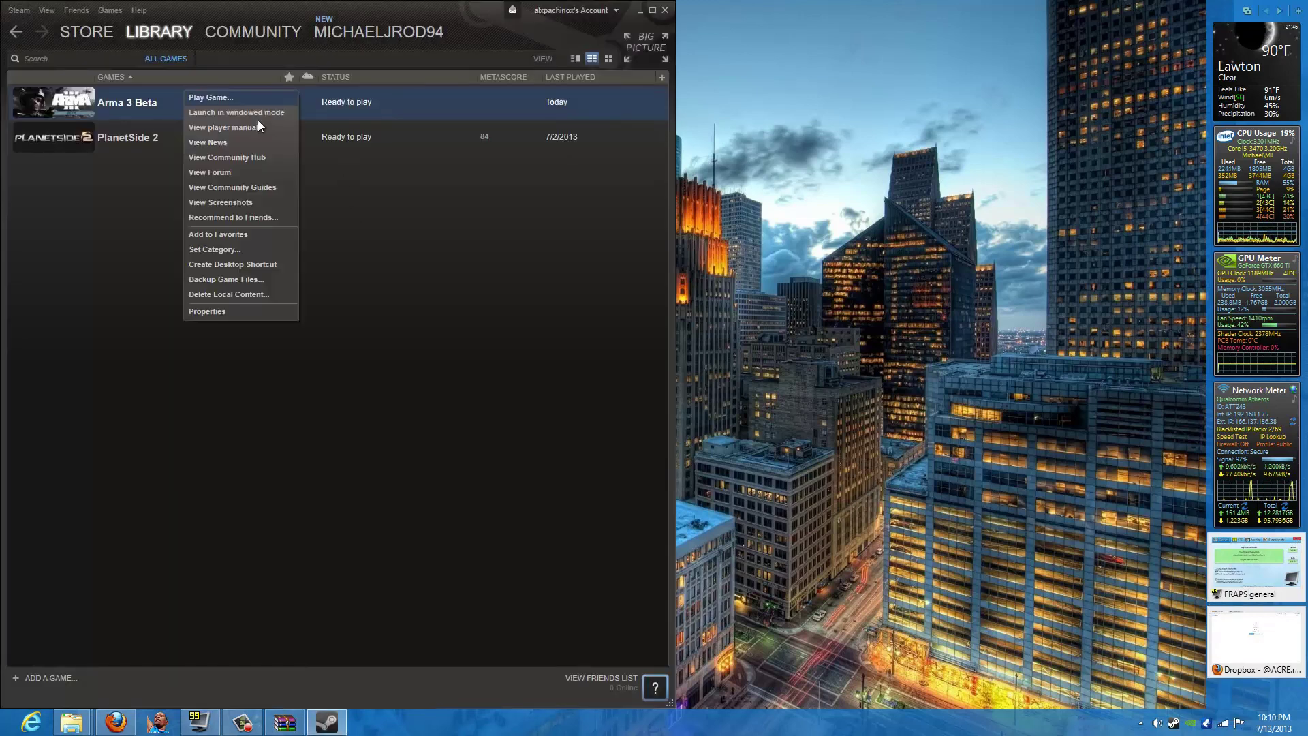
{"action": "left_click", "coordinate": [235, 317]}
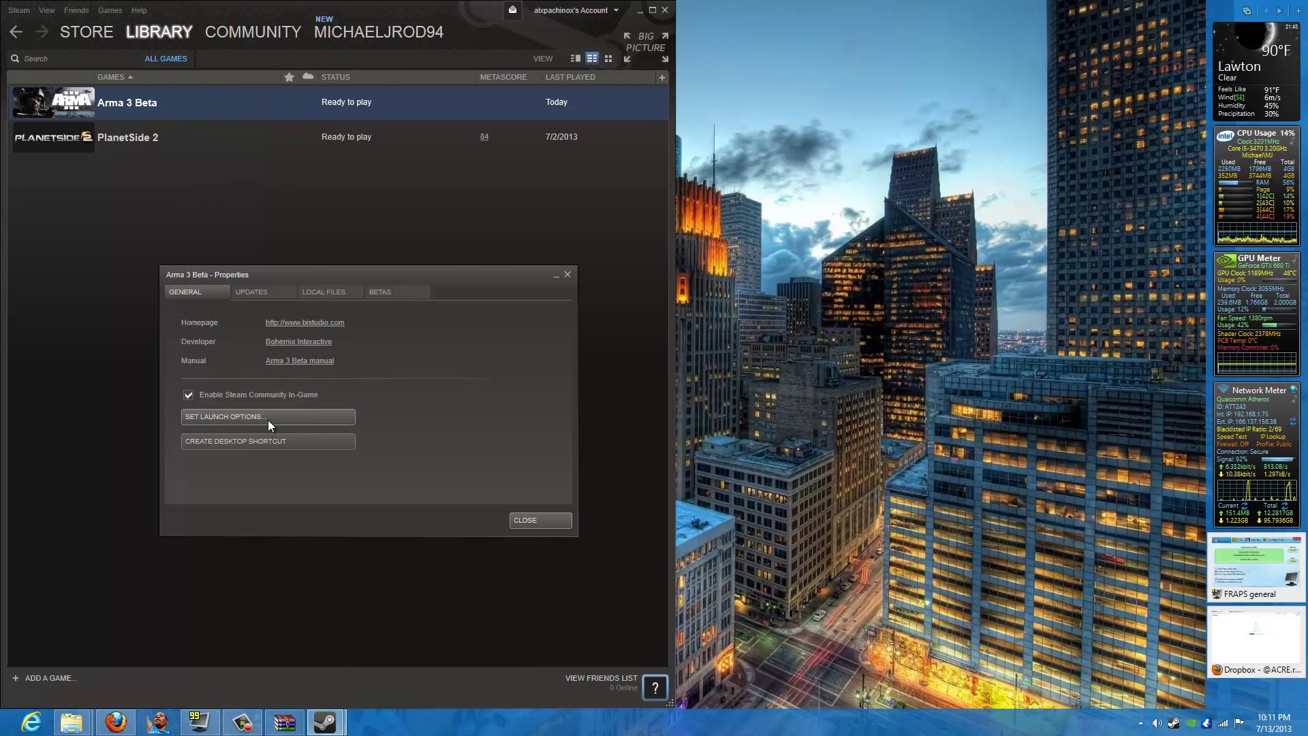
Step: Review the mod-loading line in Arma 3 Beta's launch options, accept it as it is and close the properties
{"action": "left_click", "coordinate": [268, 420]}
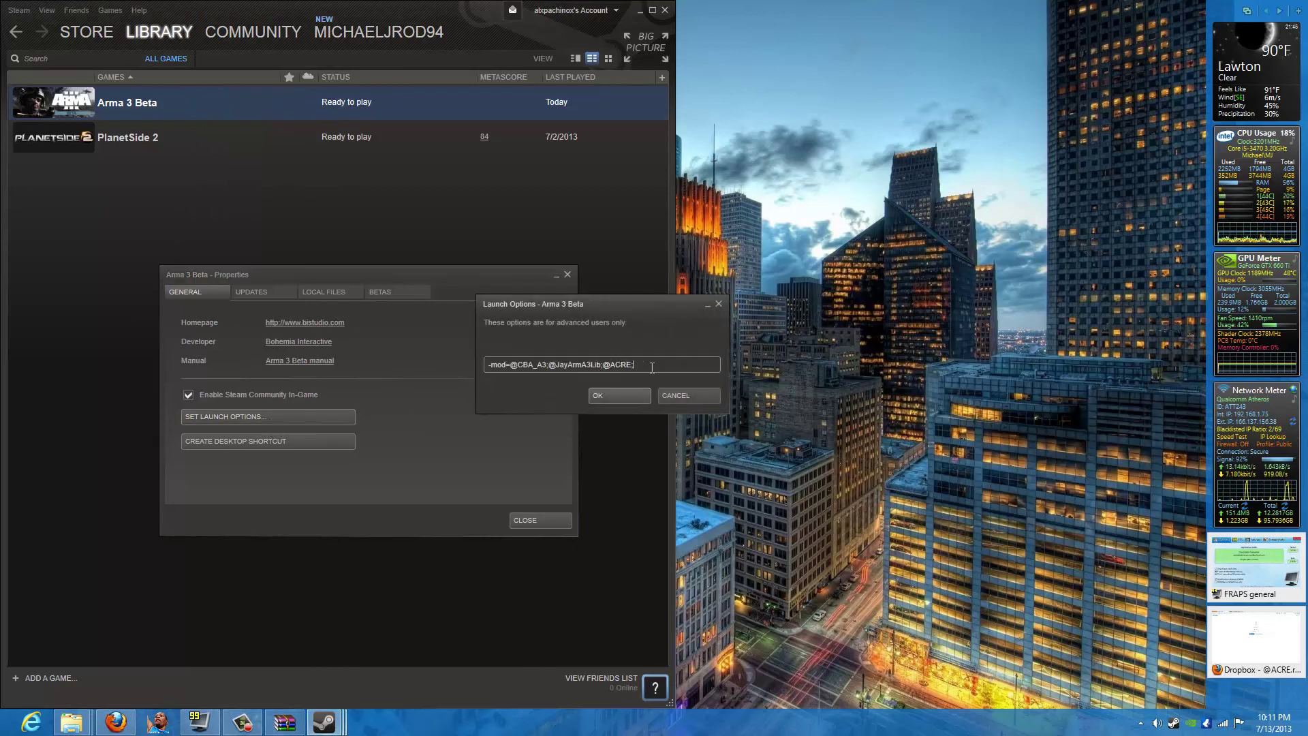
{"action": "left_click_drag", "start_coordinate": [634, 364], "coordinate": [463, 360]}
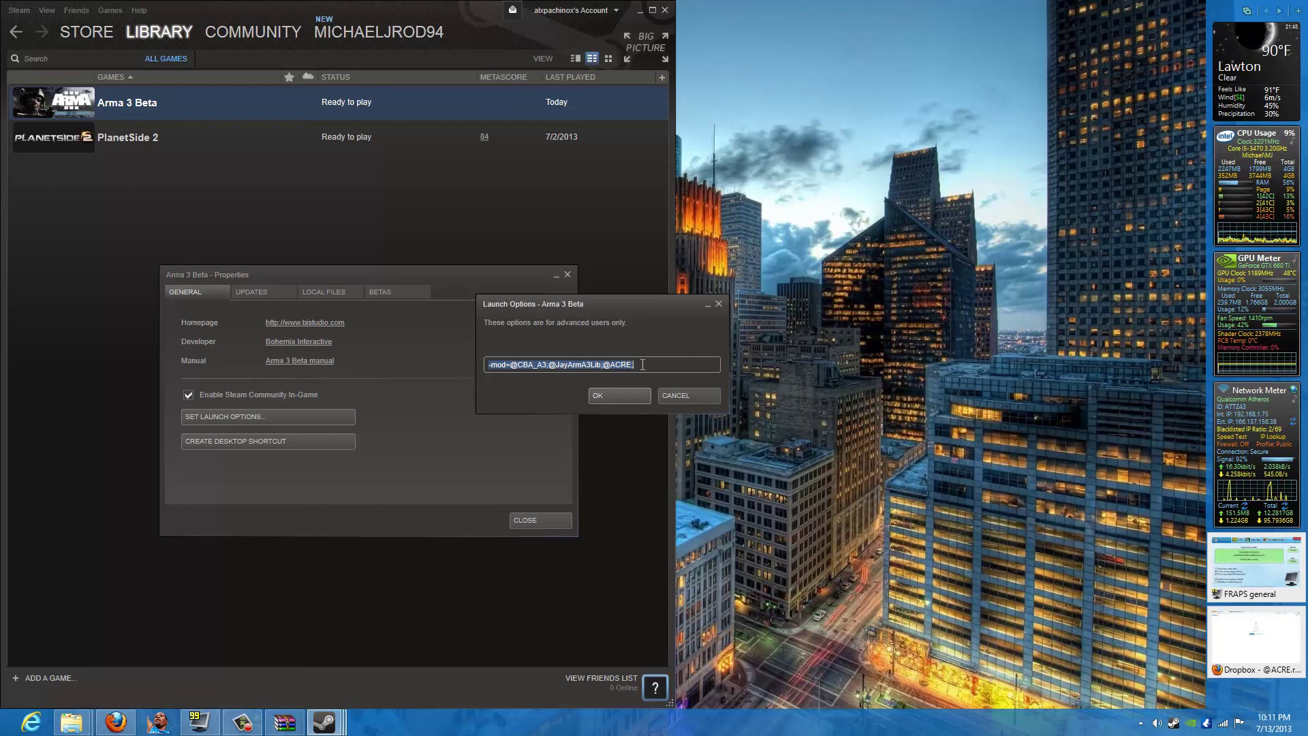
{"action": "left_click_drag", "start_coordinate": [488, 364], "coordinate": [653, 373]}
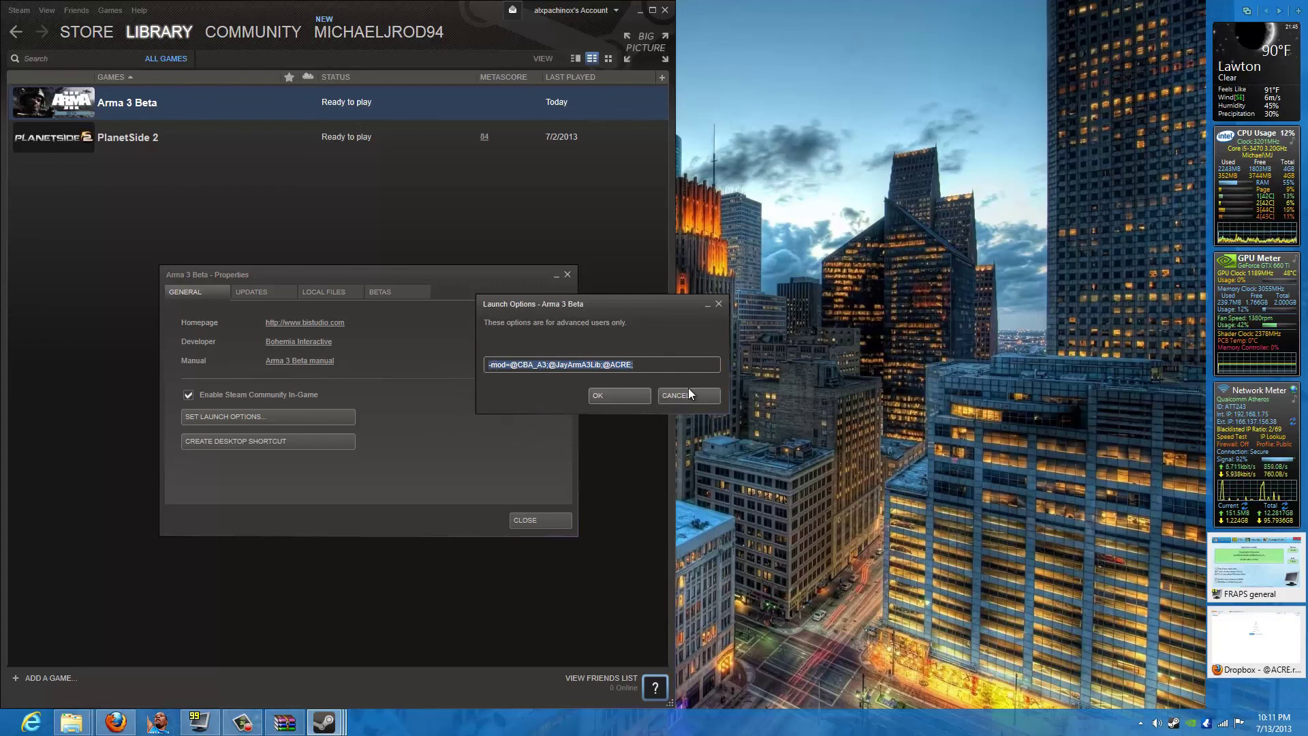
{"action": "left_click", "coordinate": [646, 365]}
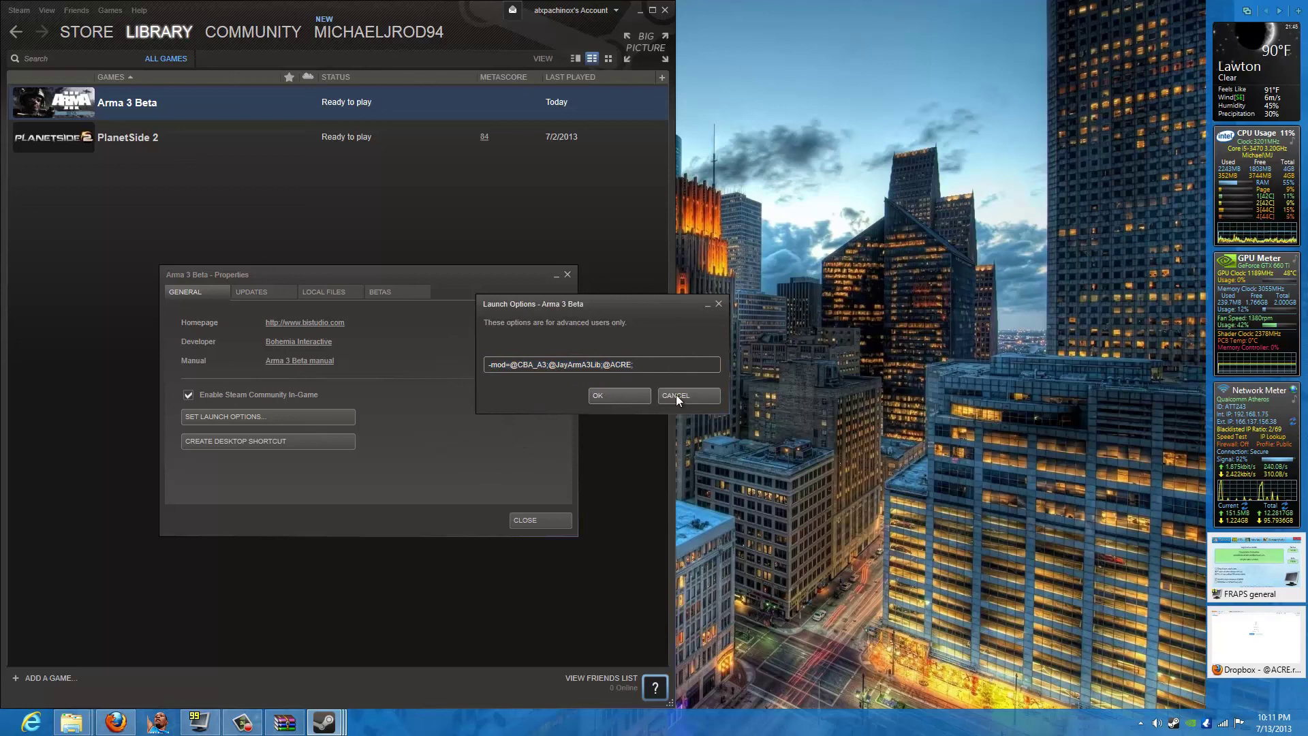
{"action": "left_click", "coordinate": [623, 399]}
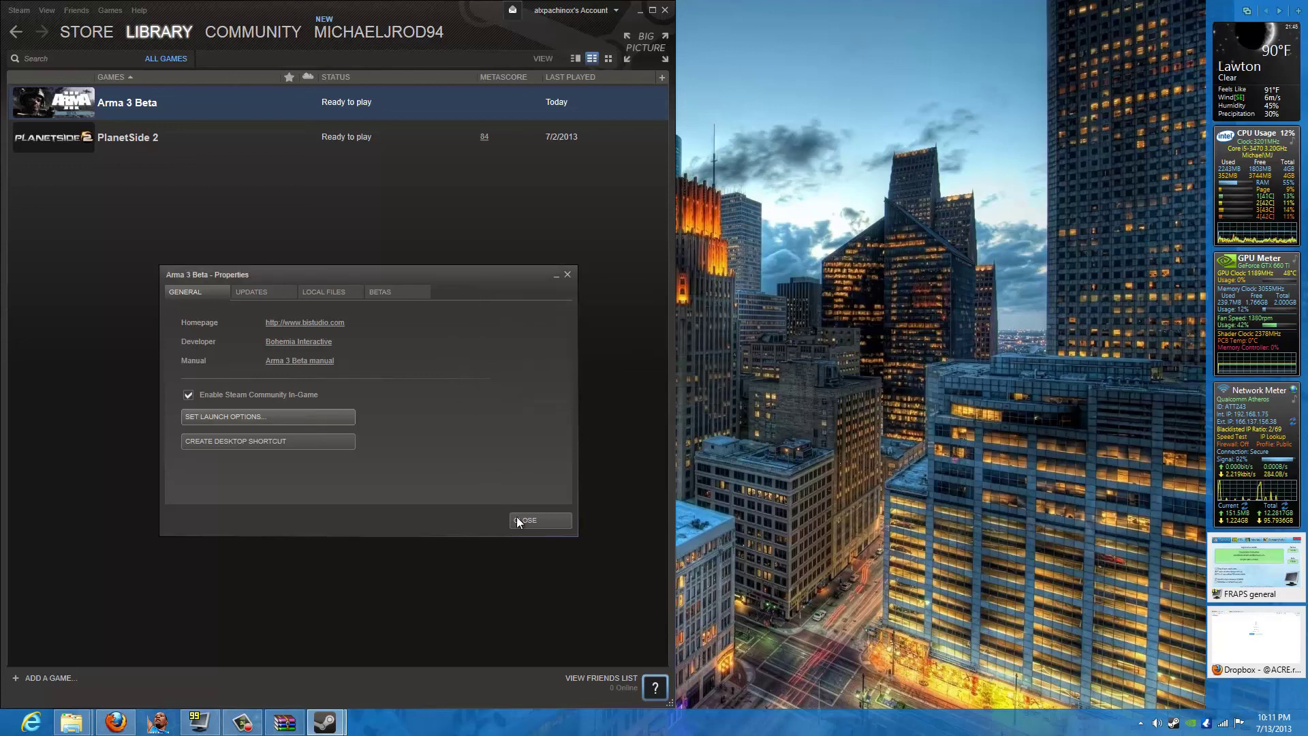
{"action": "left_click", "coordinate": [525, 520]}
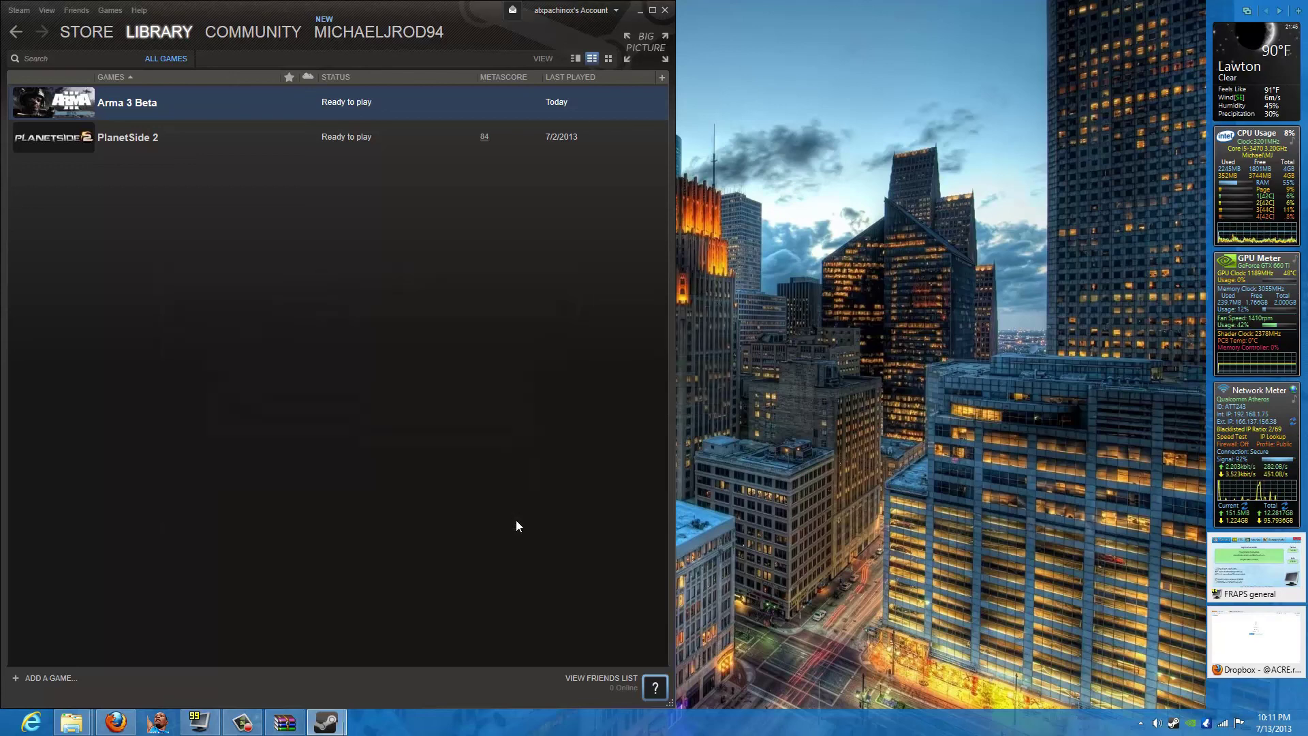
Step: Close the Steam library and run TeamSpeak 3 Client as administrator
{"action": "left_click", "coordinate": [665, 11]}
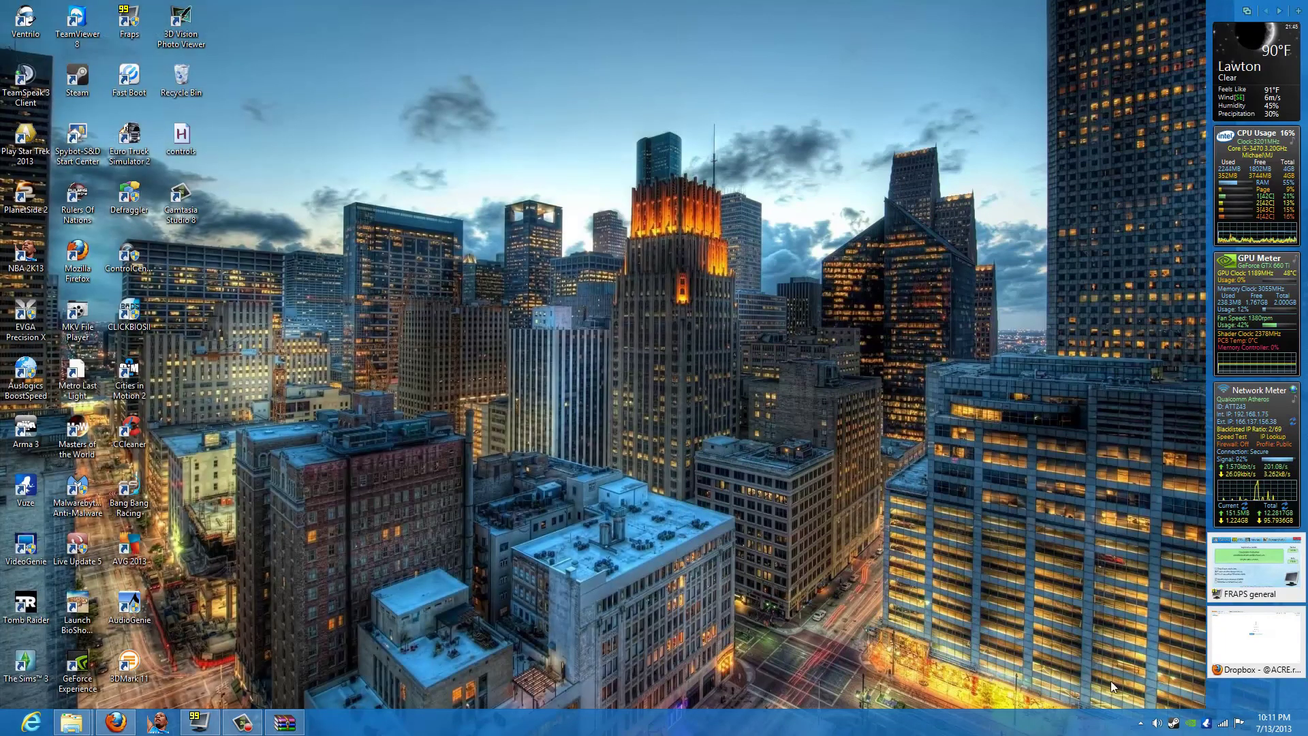
{"action": "left_click", "coordinate": [1139, 726]}
{"action": "left_click", "coordinate": [1139, 726]}
{"action": "left_click", "coordinate": [1140, 723]}
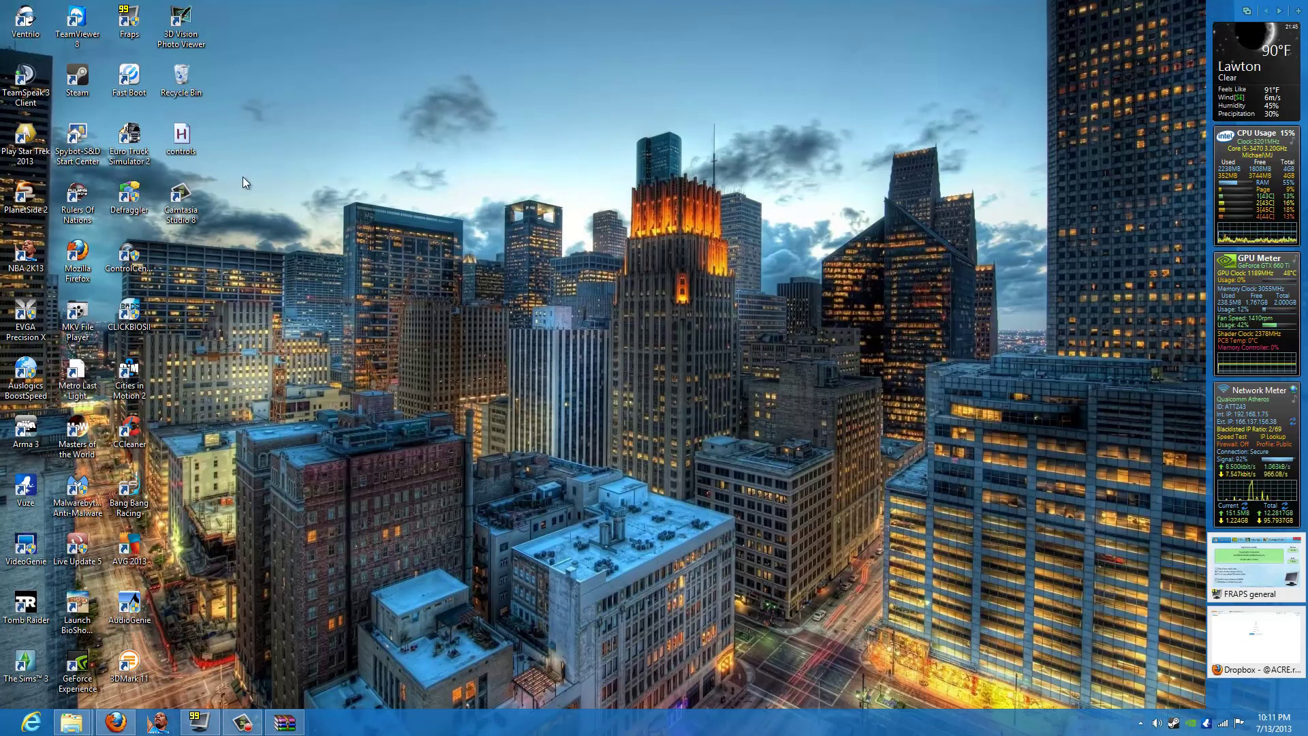
{"action": "right_click", "coordinate": [28, 68]}
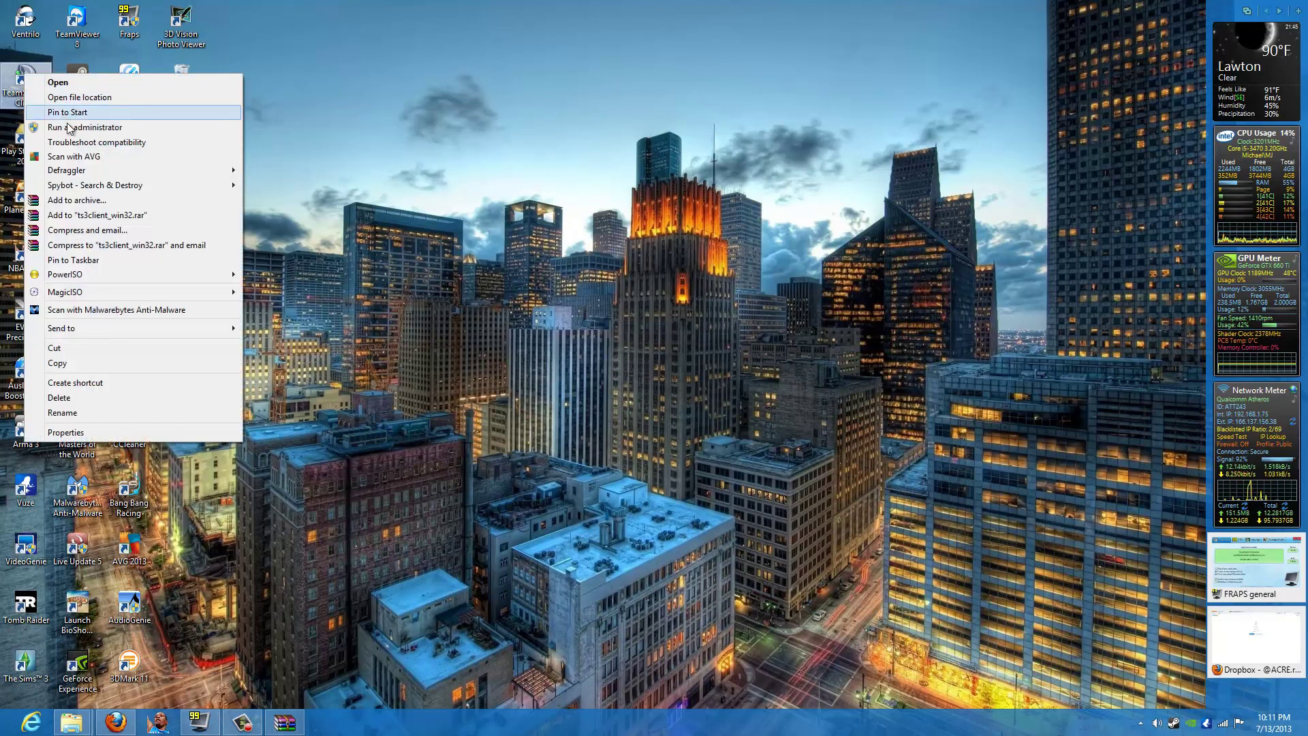
{"action": "left_click", "coordinate": [75, 127]}
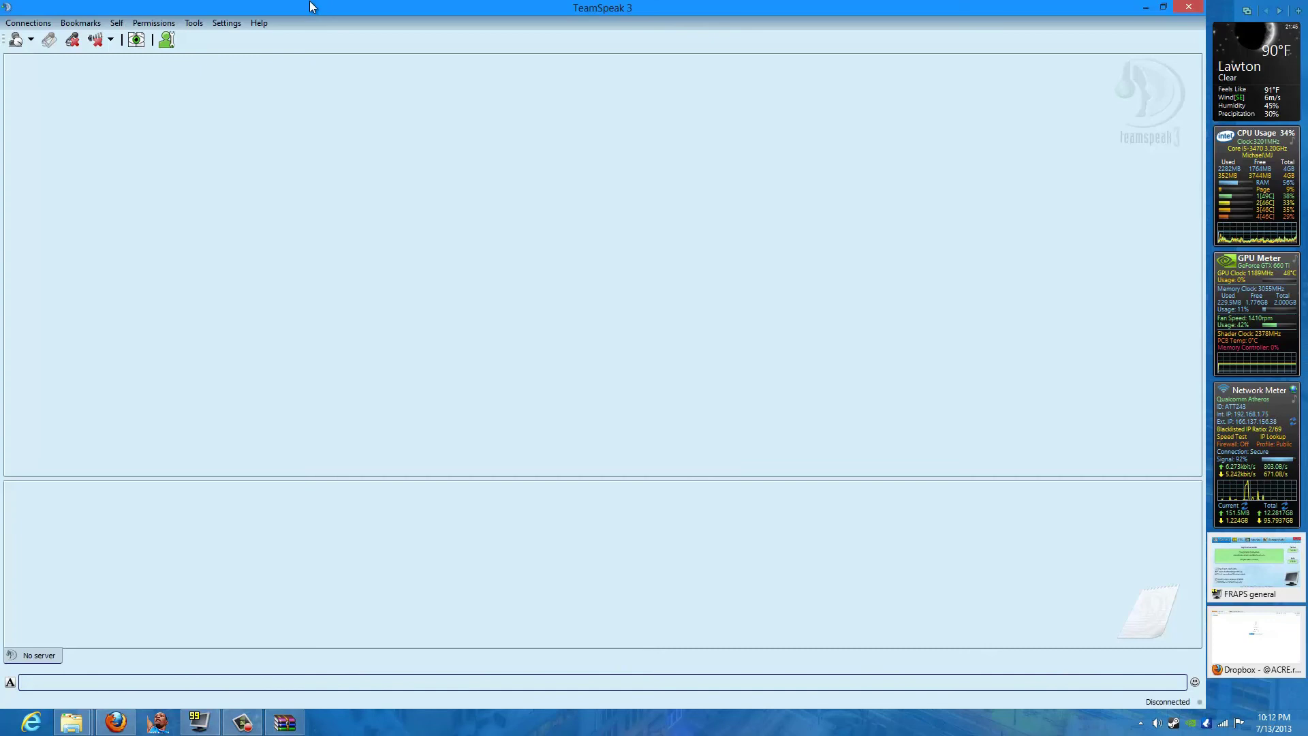
Step: Set TeamSpeak's default capture profile to Push-To-Talk, collapse the advanced options and apply the change
{"action": "left_click", "coordinate": [224, 22]}
{"action": "left_click", "coordinate": [224, 23]}
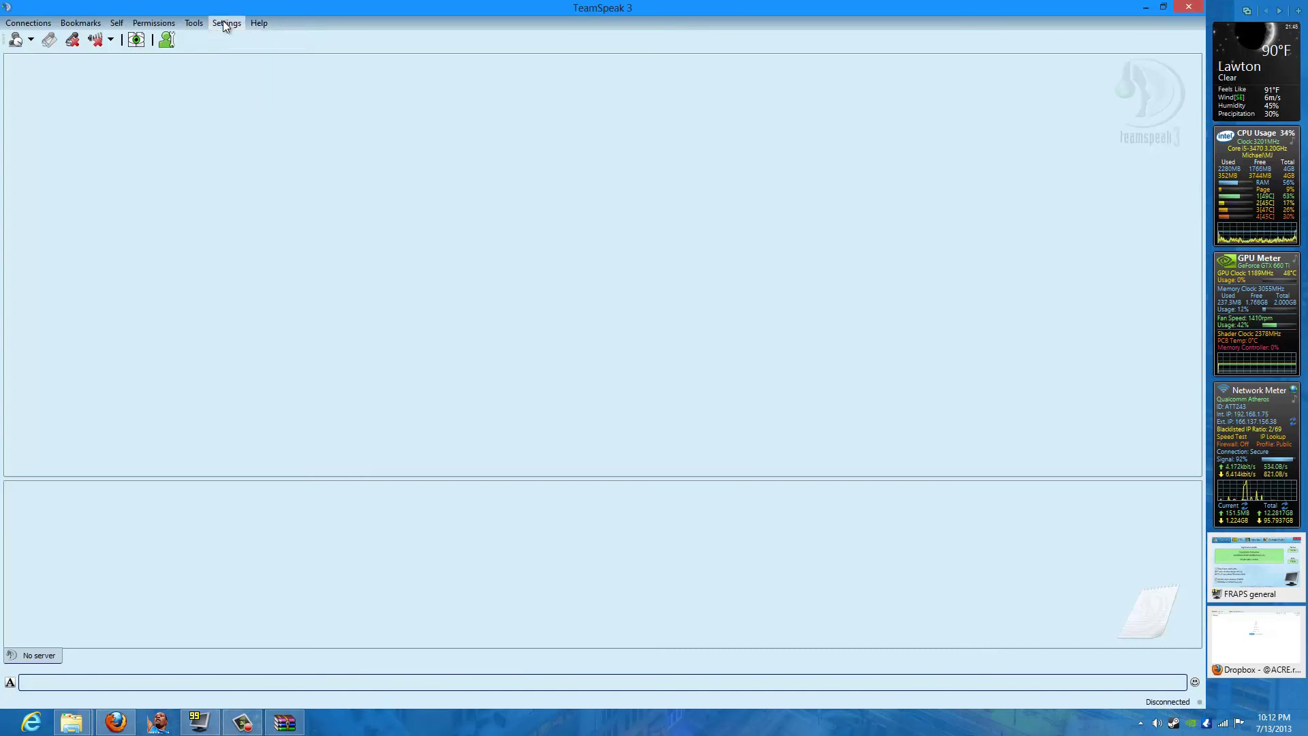
{"action": "left_click", "coordinate": [225, 23]}
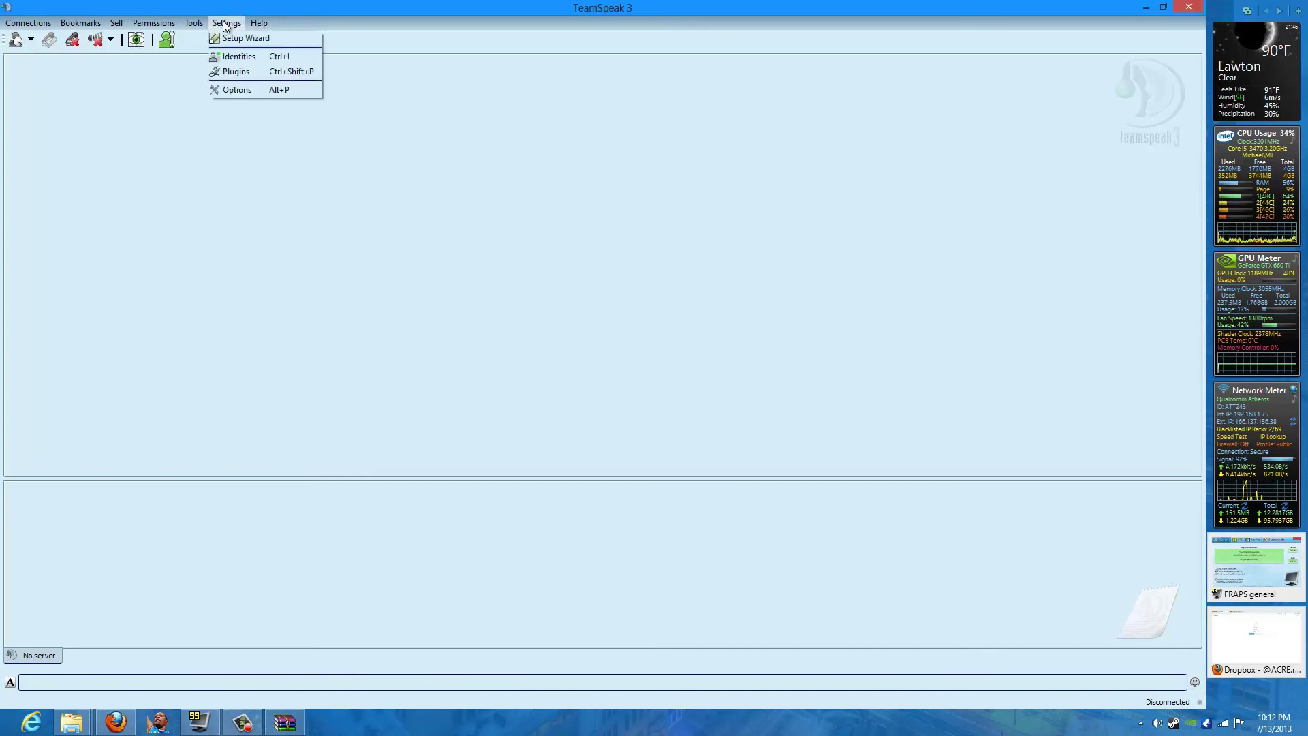
{"action": "left_click", "coordinate": [260, 89]}
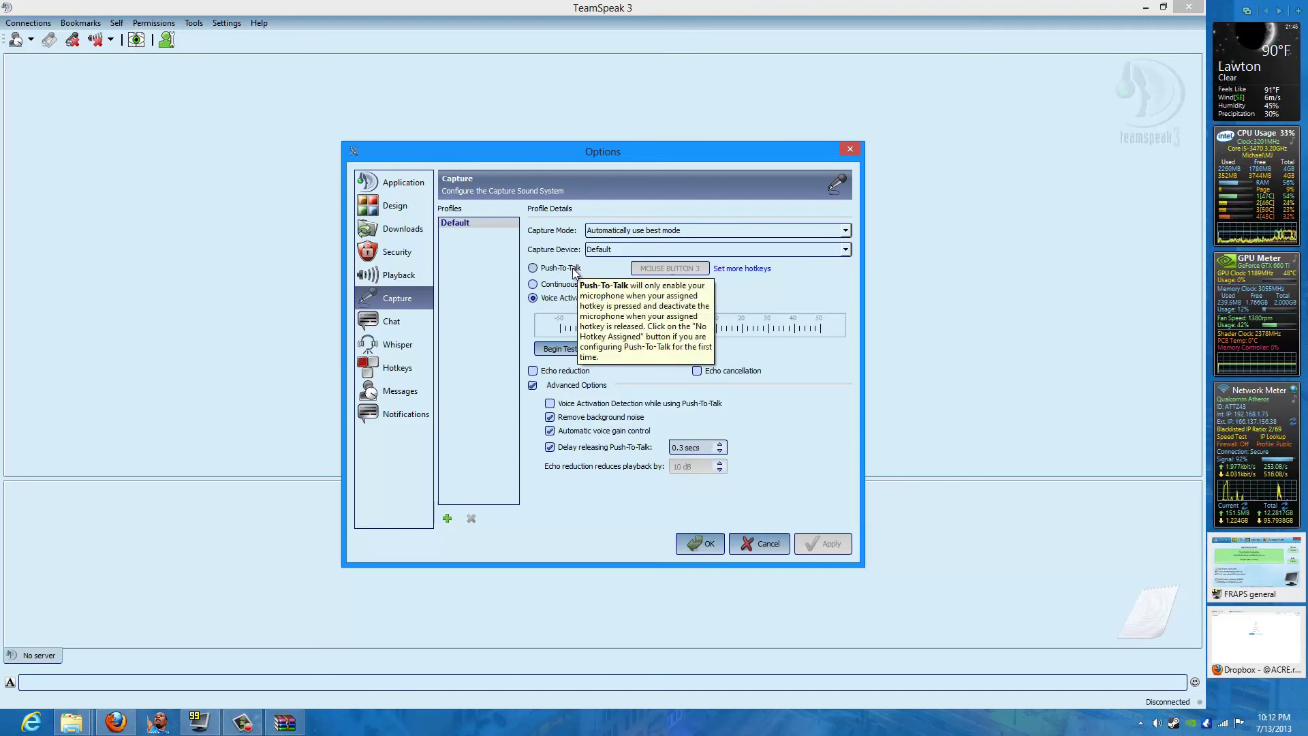
{"action": "left_click", "coordinate": [573, 270]}
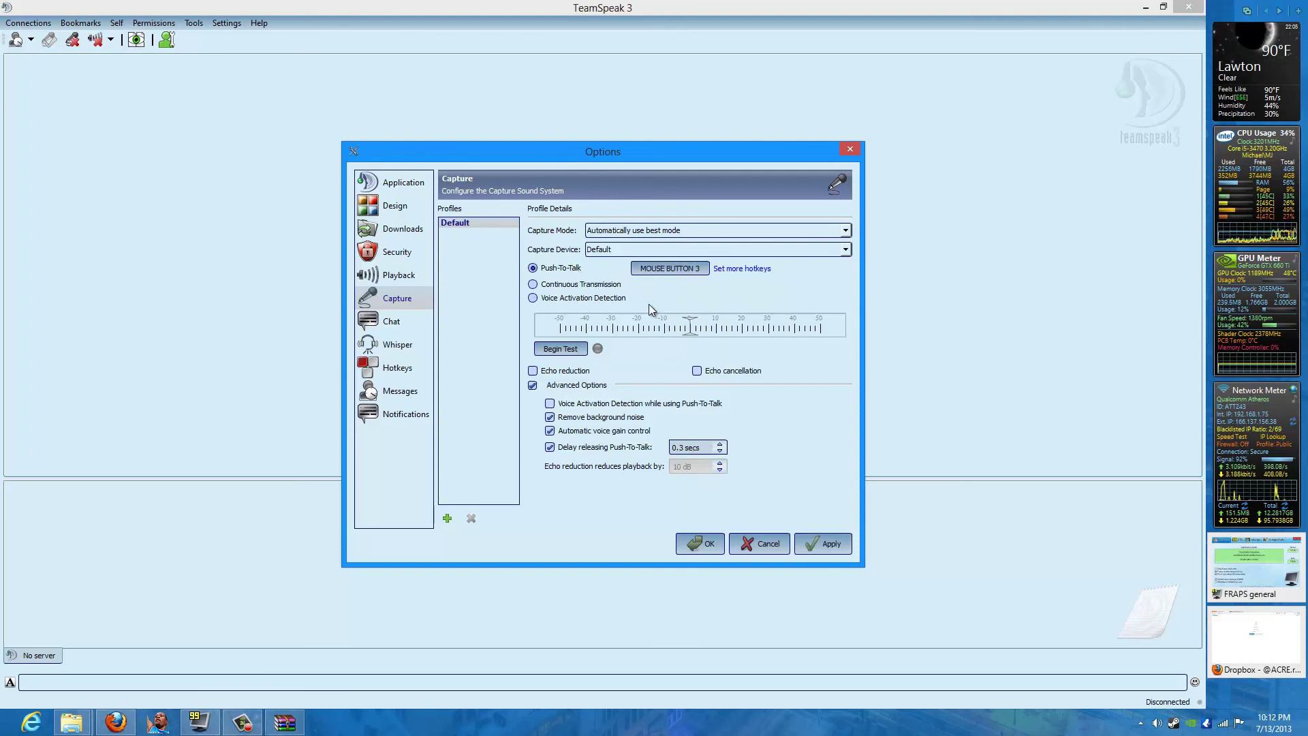
{"action": "left_click", "coordinate": [551, 386]}
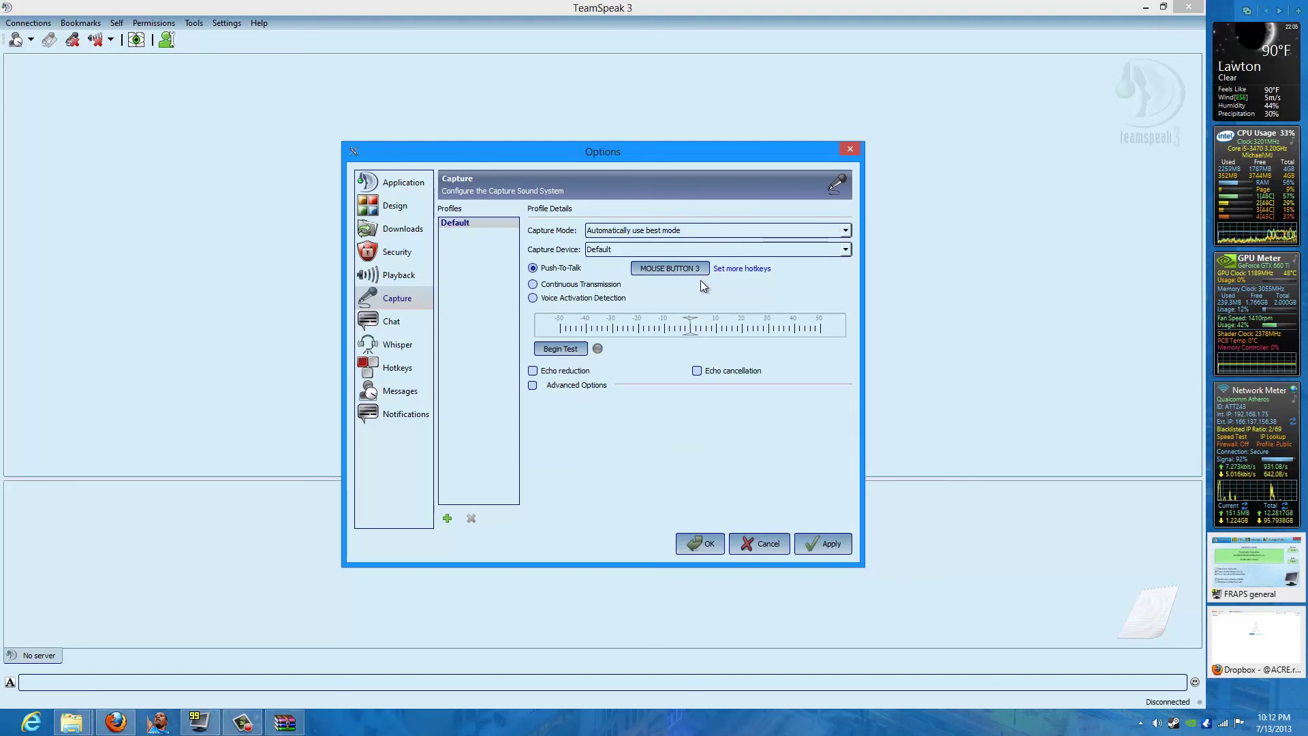
{"action": "left_click", "coordinate": [823, 543]}
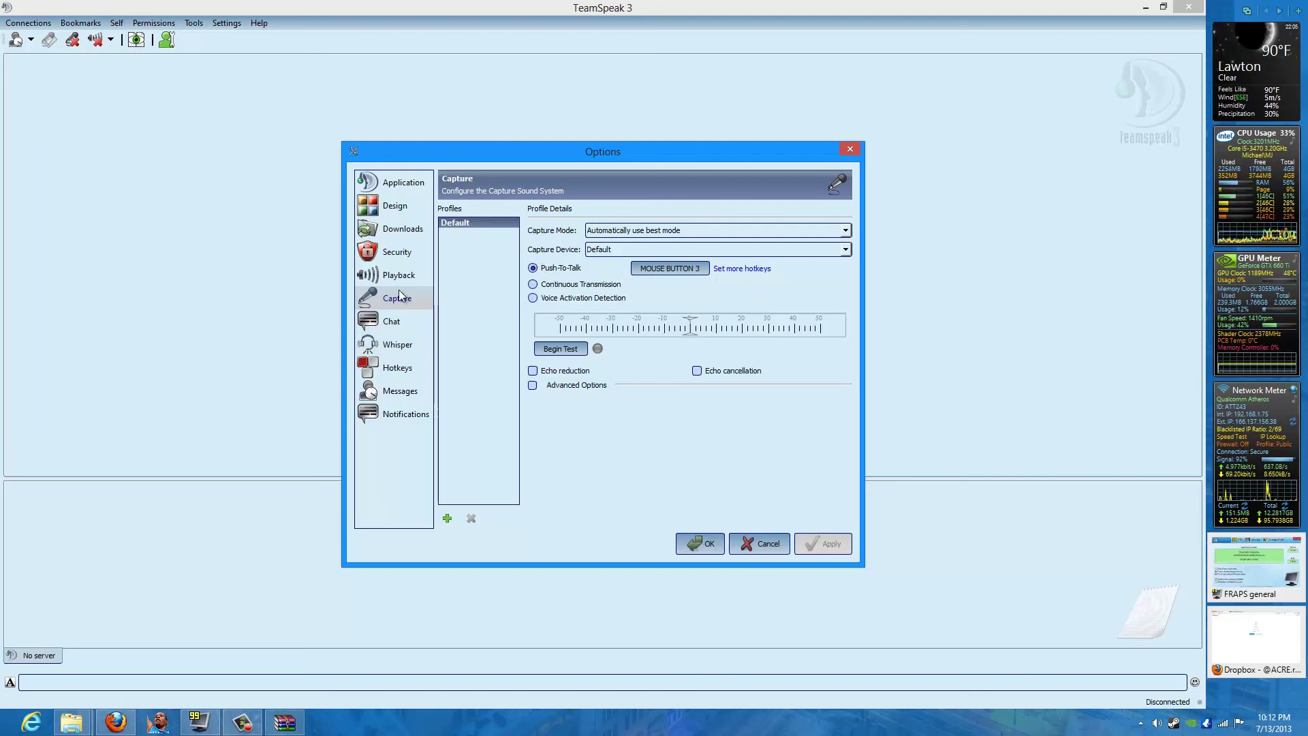
Step: Check that TeamSpeak's hotkeys use Direct Input, look over the general application options and accept the options dialog
{"action": "left_click", "coordinate": [407, 370]}
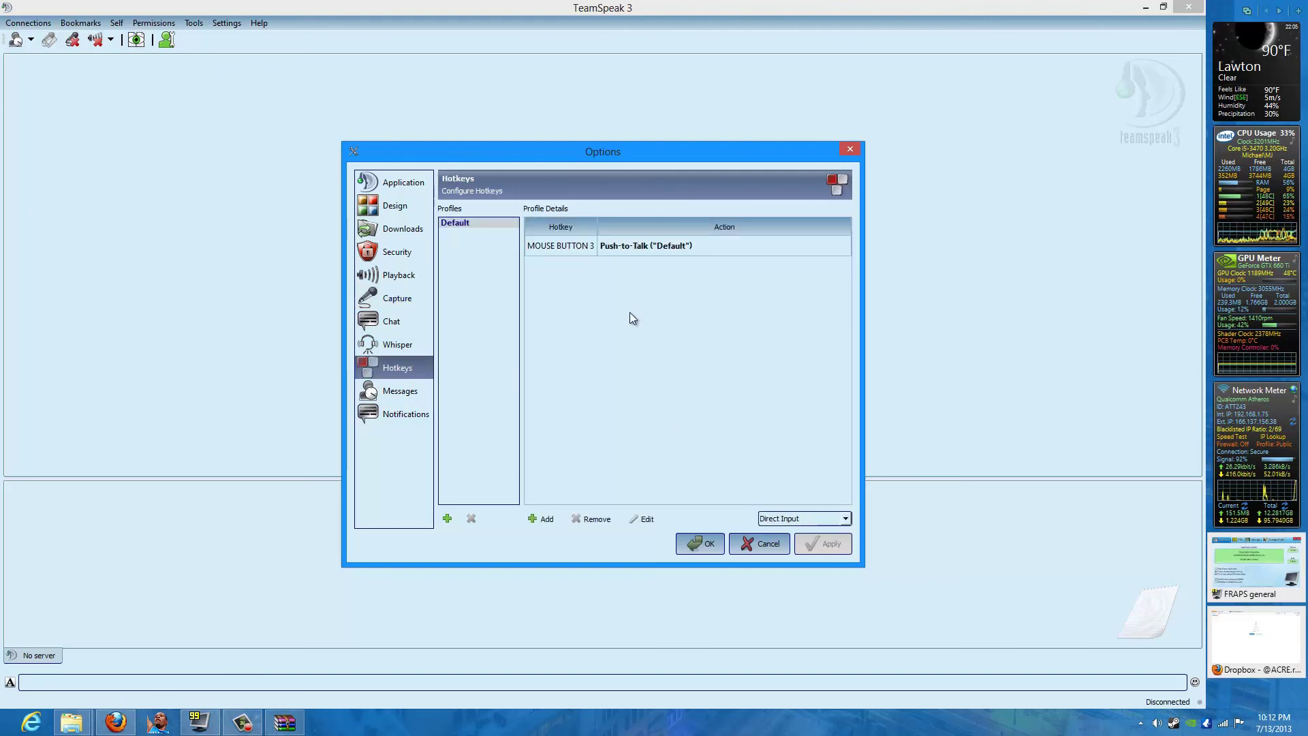
{"action": "left_click", "coordinate": [792, 519]}
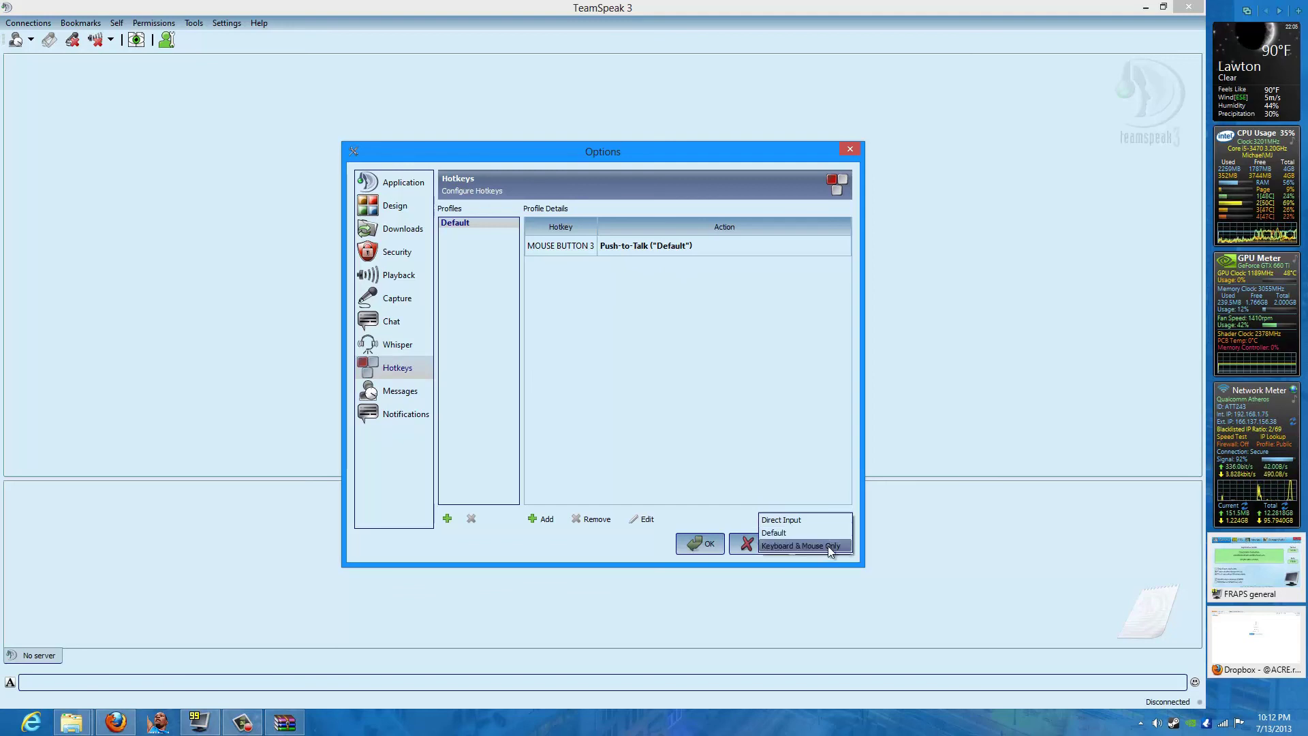
{"action": "left_click", "coordinate": [801, 519]}
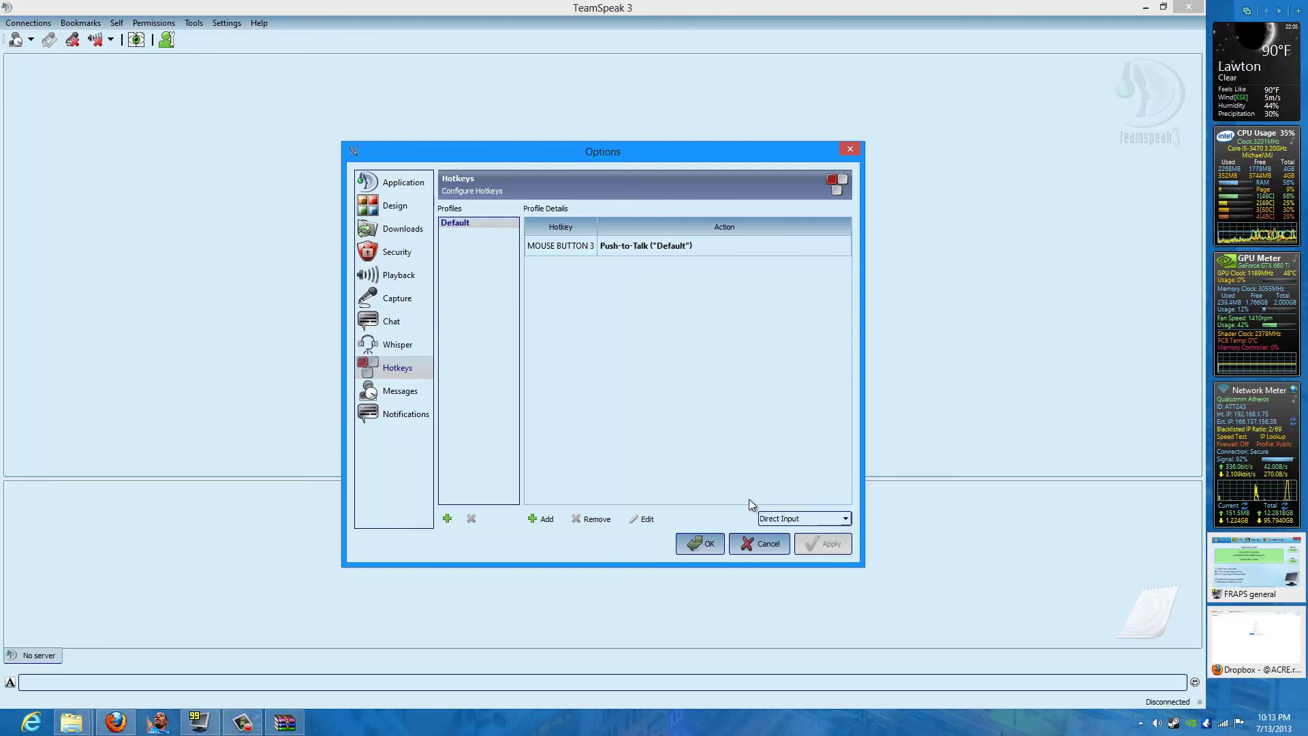
{"action": "left_click", "coordinate": [412, 181]}
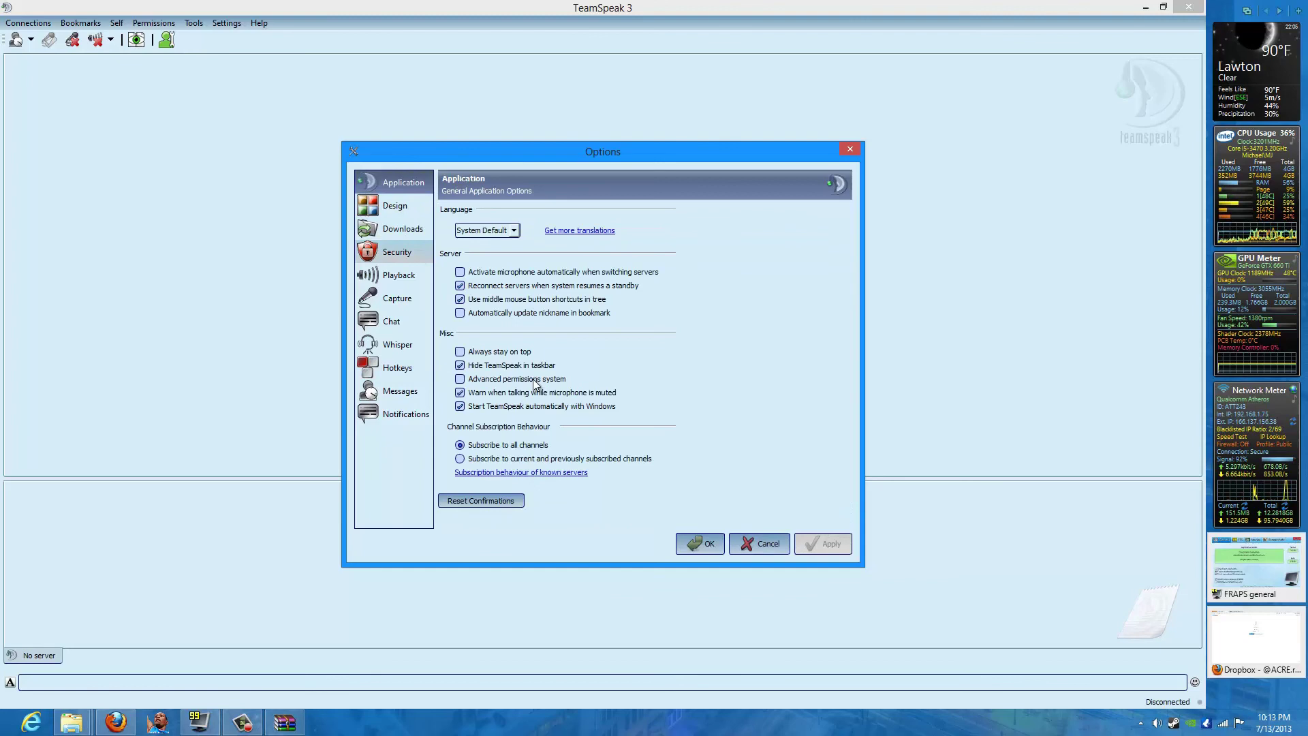
{"action": "left_click", "coordinate": [700, 542]}
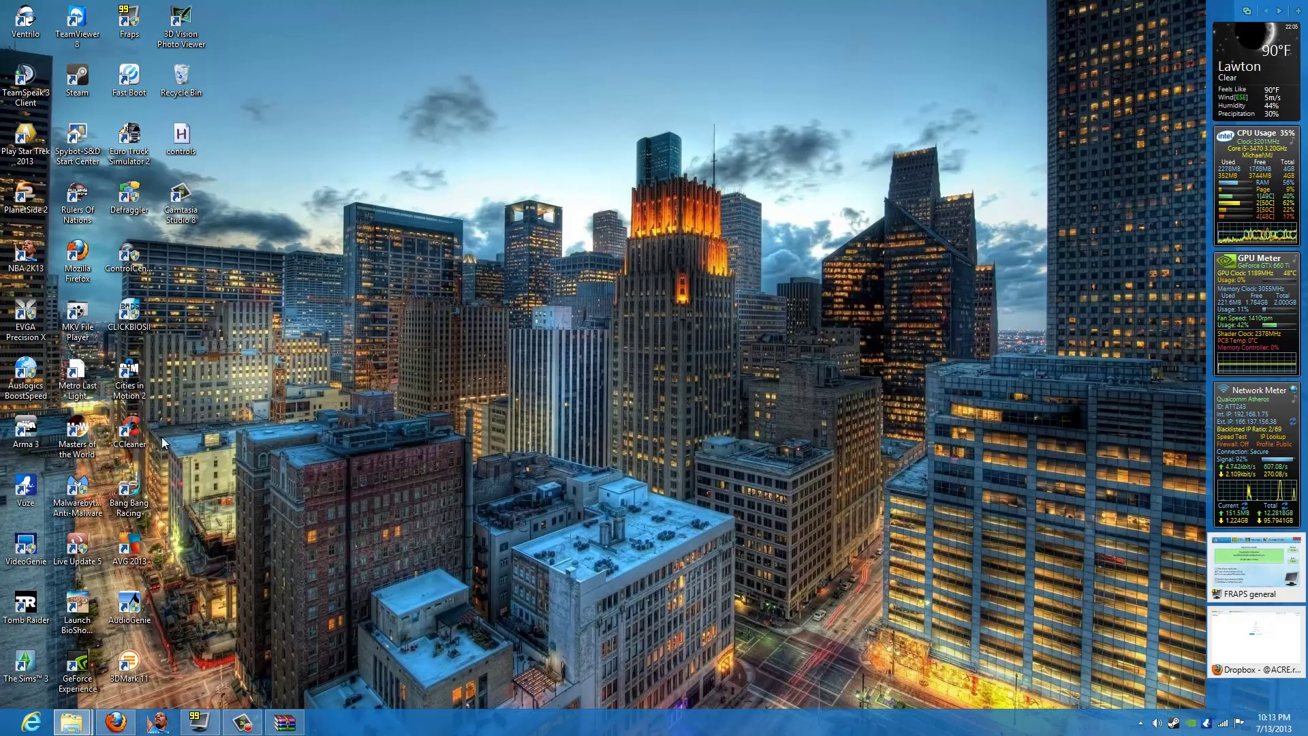
Step: Close the plugins and Program Files (x86) folder windows
{"action": "mouse_move", "coordinate": [71, 723]}
{"action": "mouse_move", "coordinate": [298, 609]}
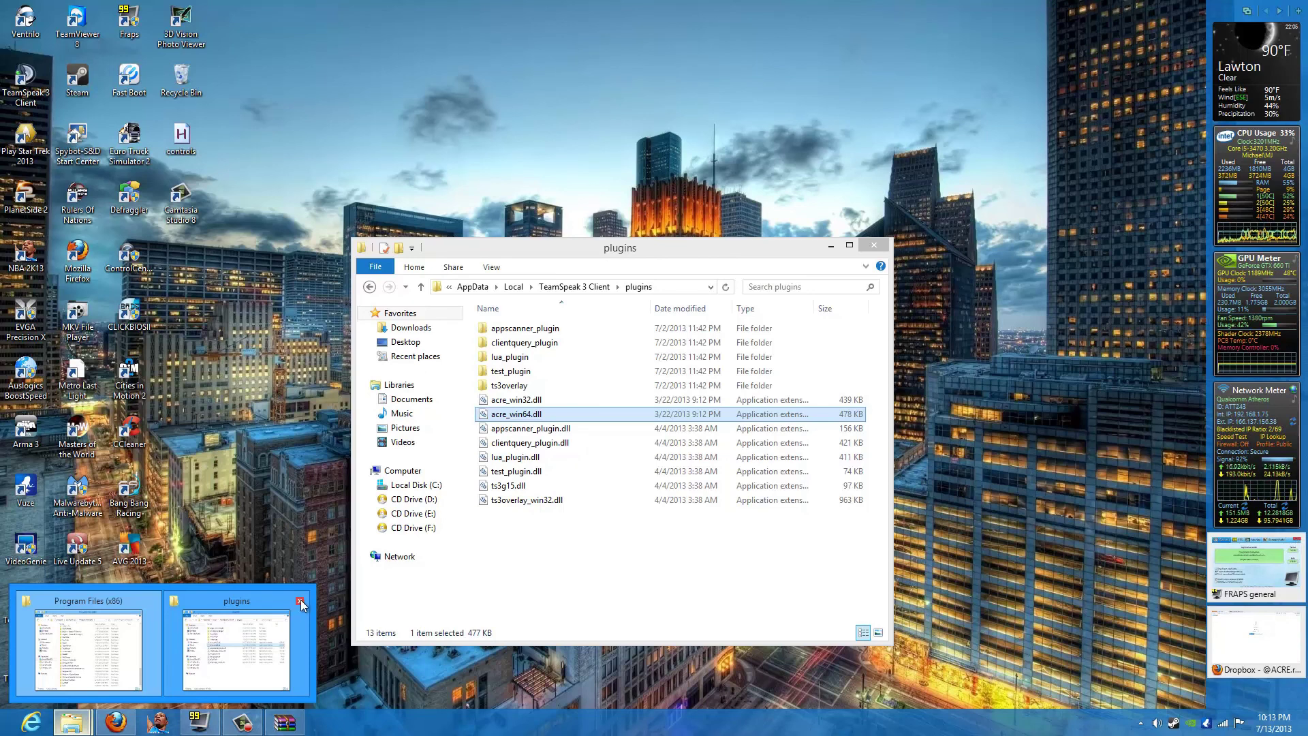
{"action": "left_click", "coordinate": [301, 599]}
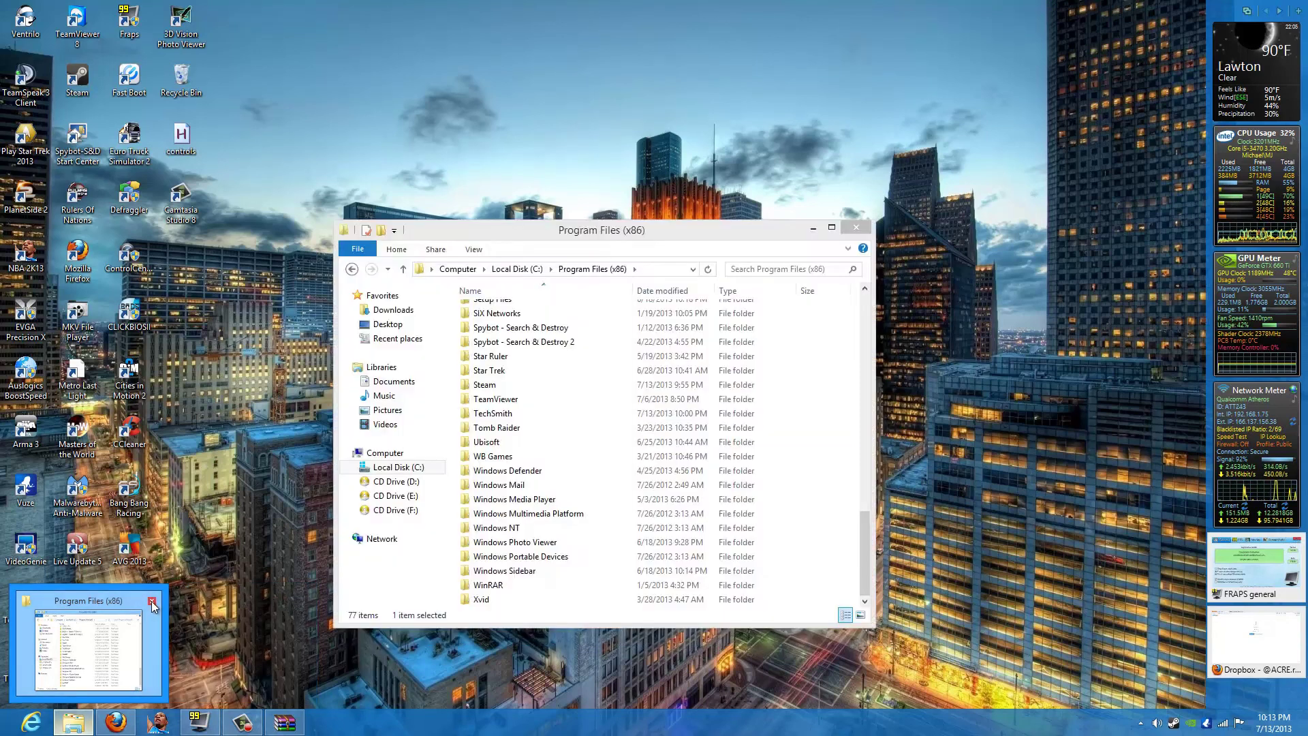
{"action": "left_click", "coordinate": [151, 601]}
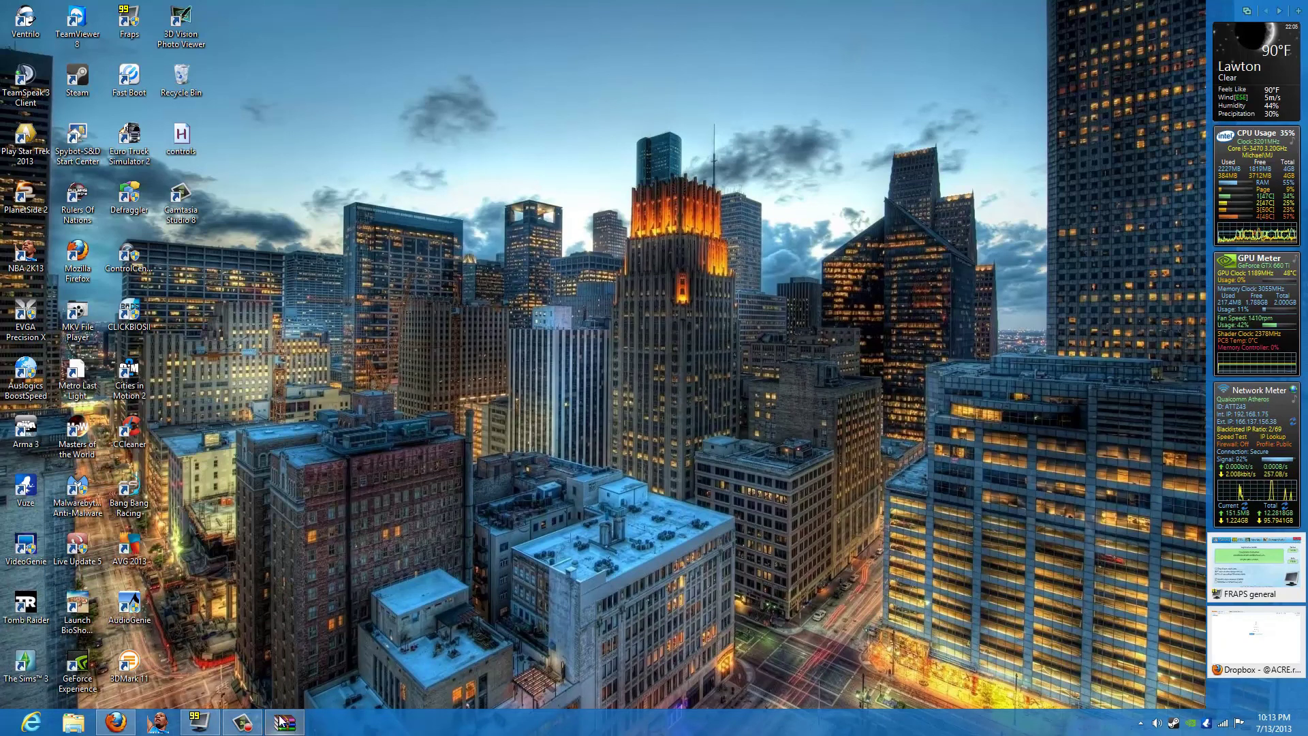
{"action": "left_click", "coordinate": [1140, 724]}
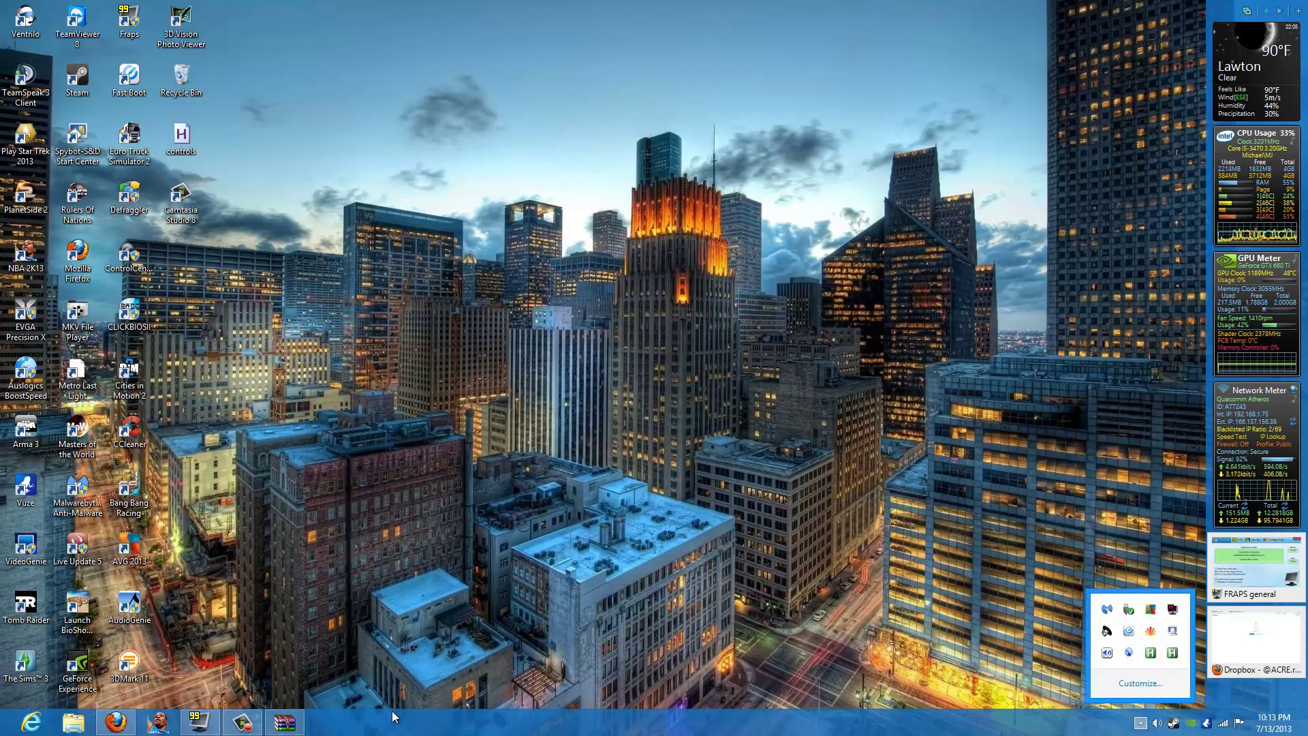
{"action": "left_click", "coordinate": [1172, 609]}
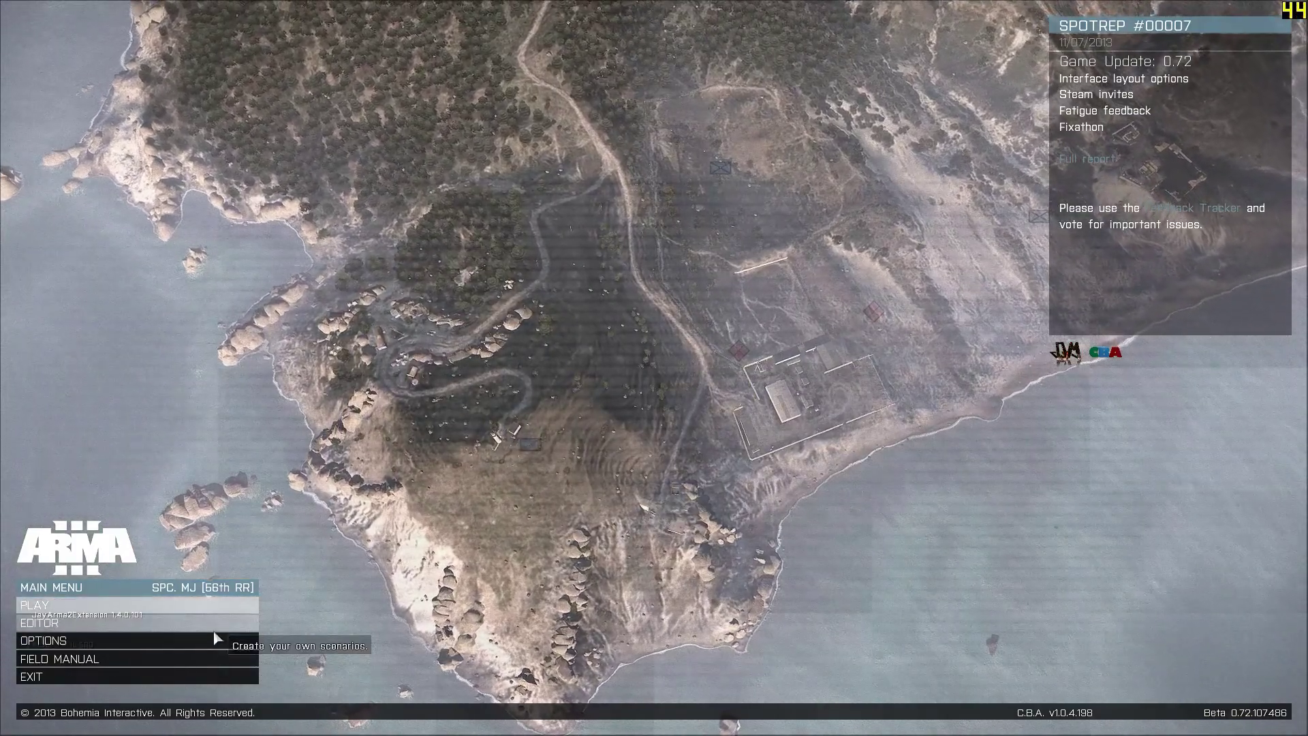
{"action": "left_click", "coordinate": [197, 641]}
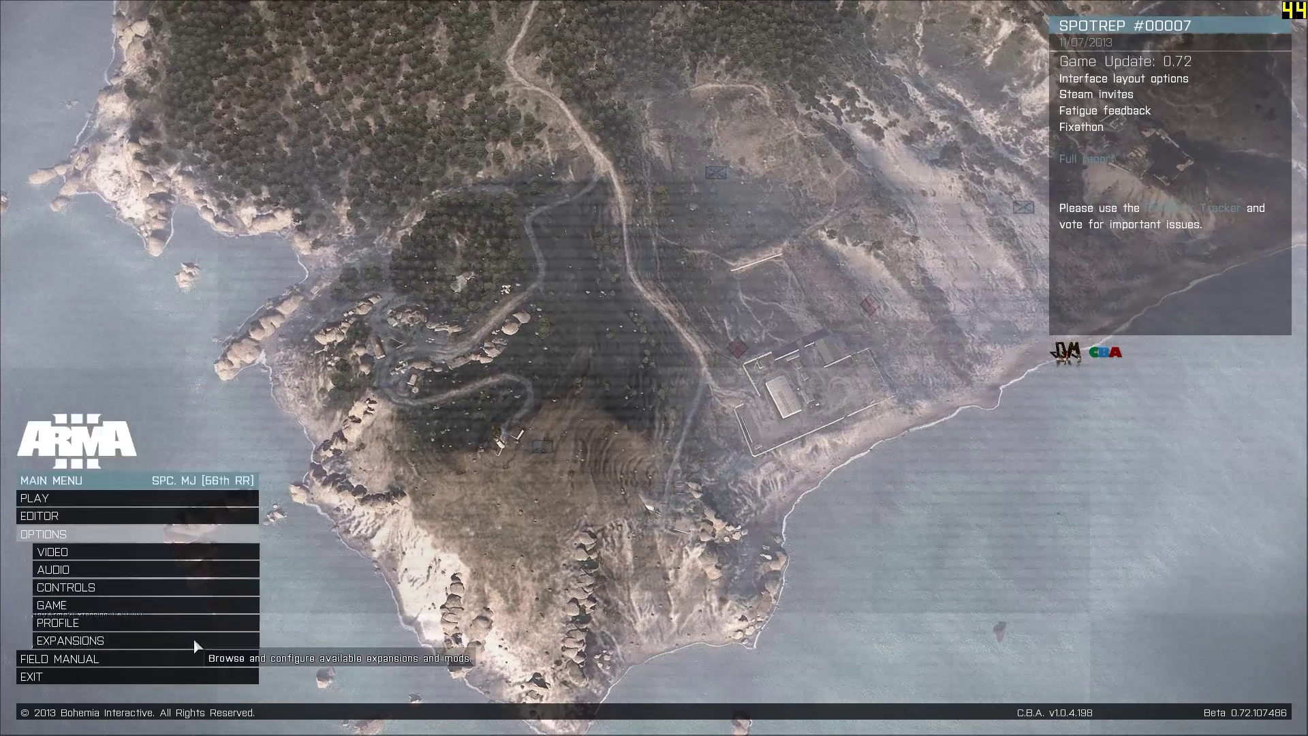
{"action": "left_click", "coordinate": [145, 643]}
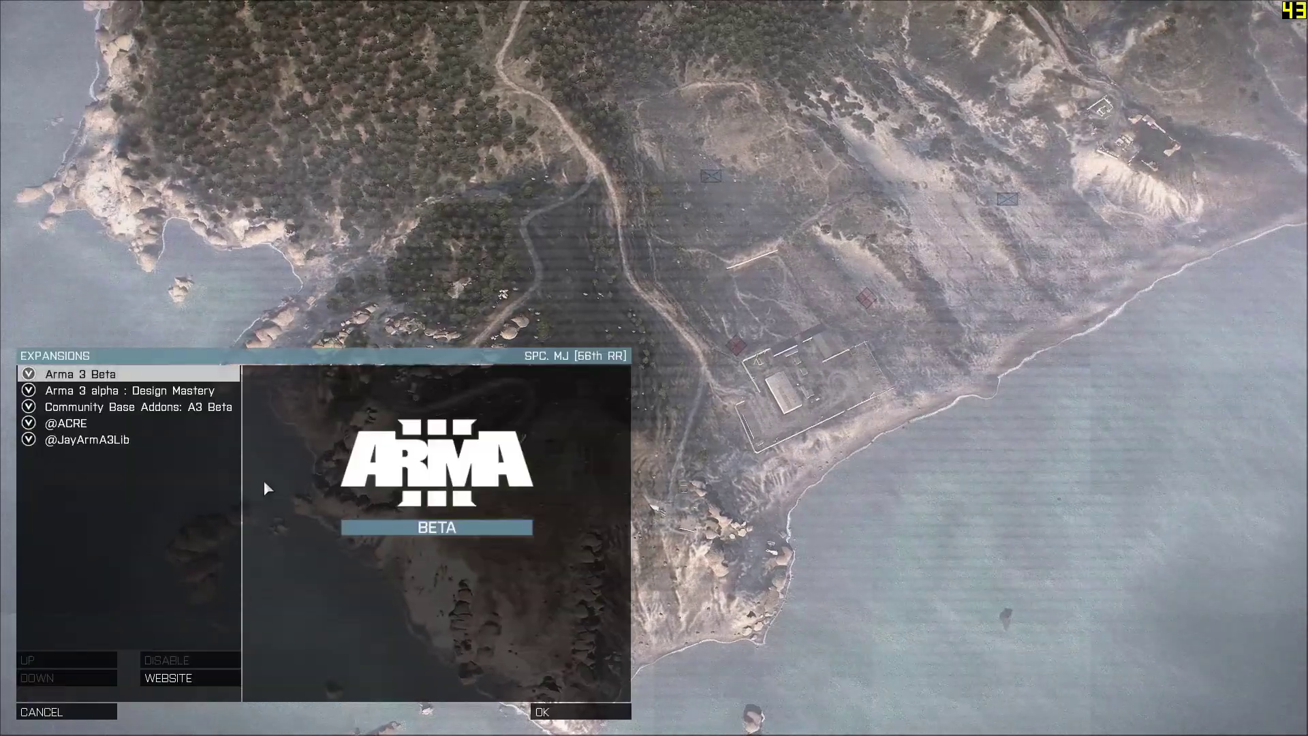
{"action": "left_click", "coordinate": [103, 443]}
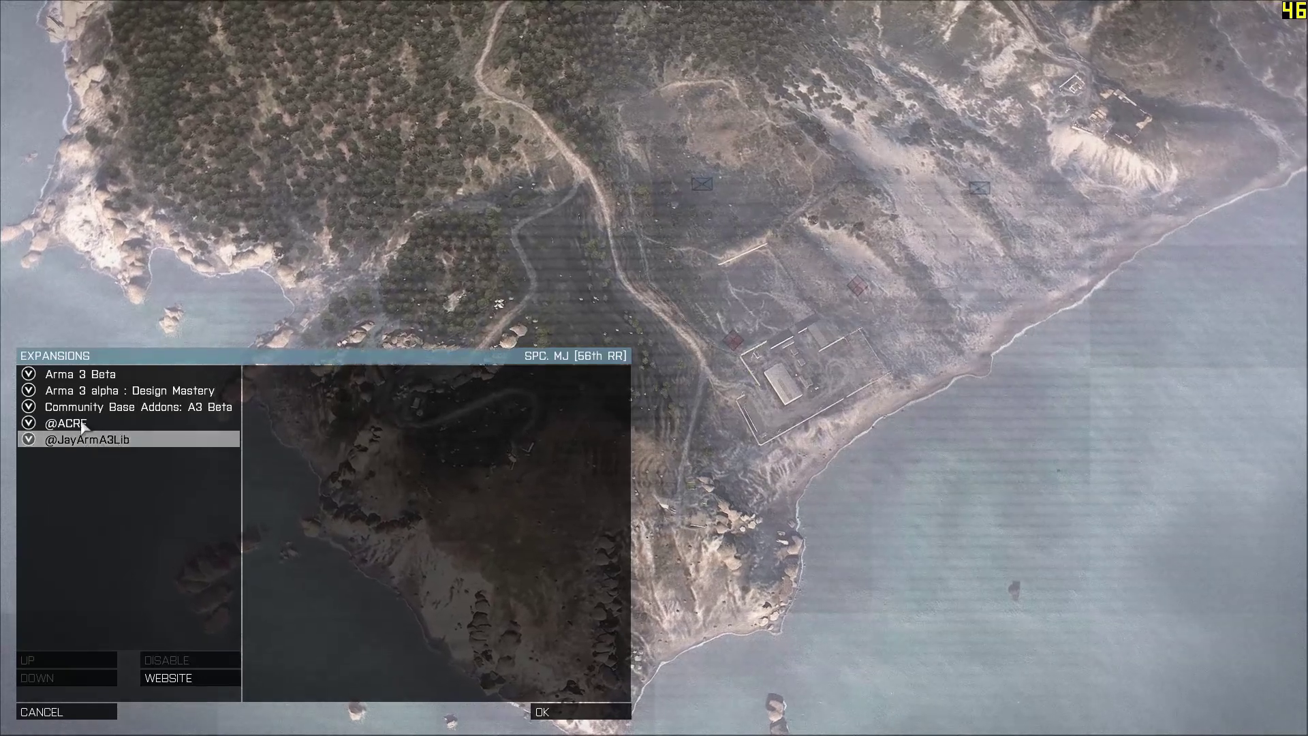
{"action": "key", "text": "Up"}
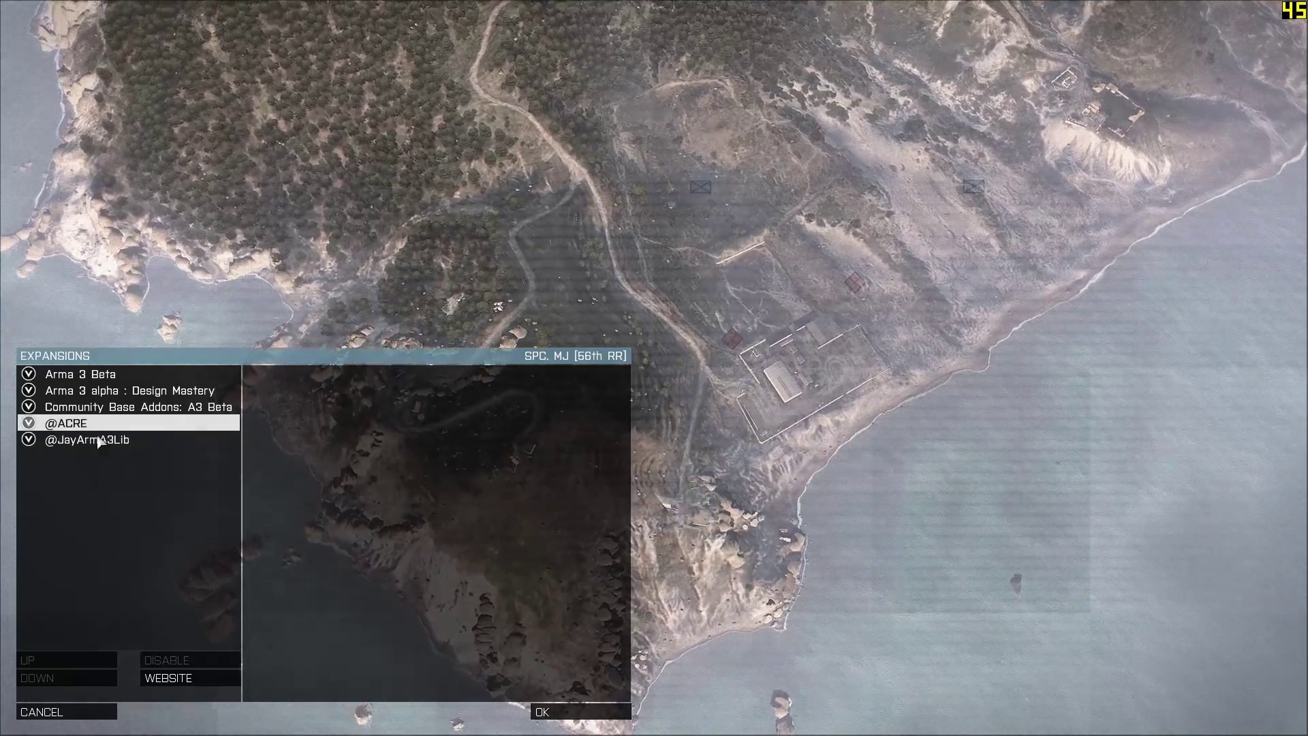
{"action": "left_click", "coordinate": [101, 712]}
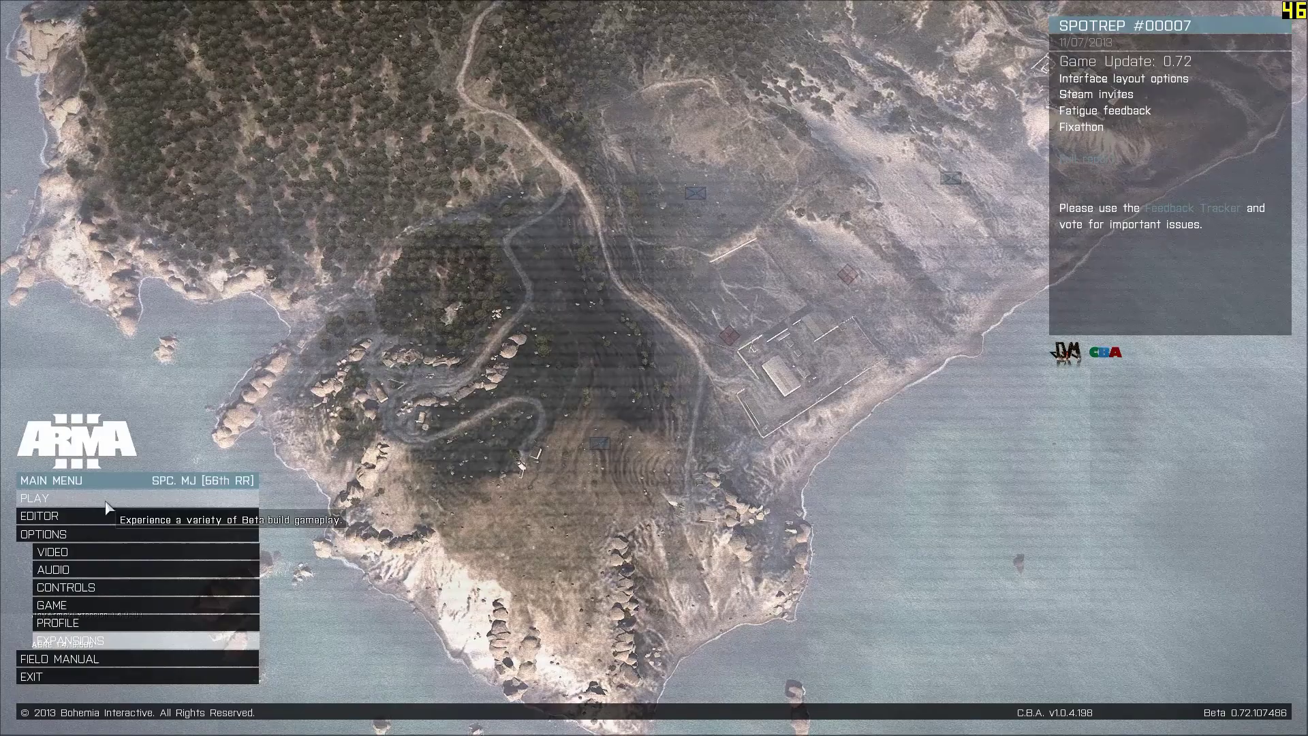
Step: Open the Arma 3 editor on the Stratis map and place a BLUFOR Rifleman on the road
{"action": "left_click", "coordinate": [111, 522]}
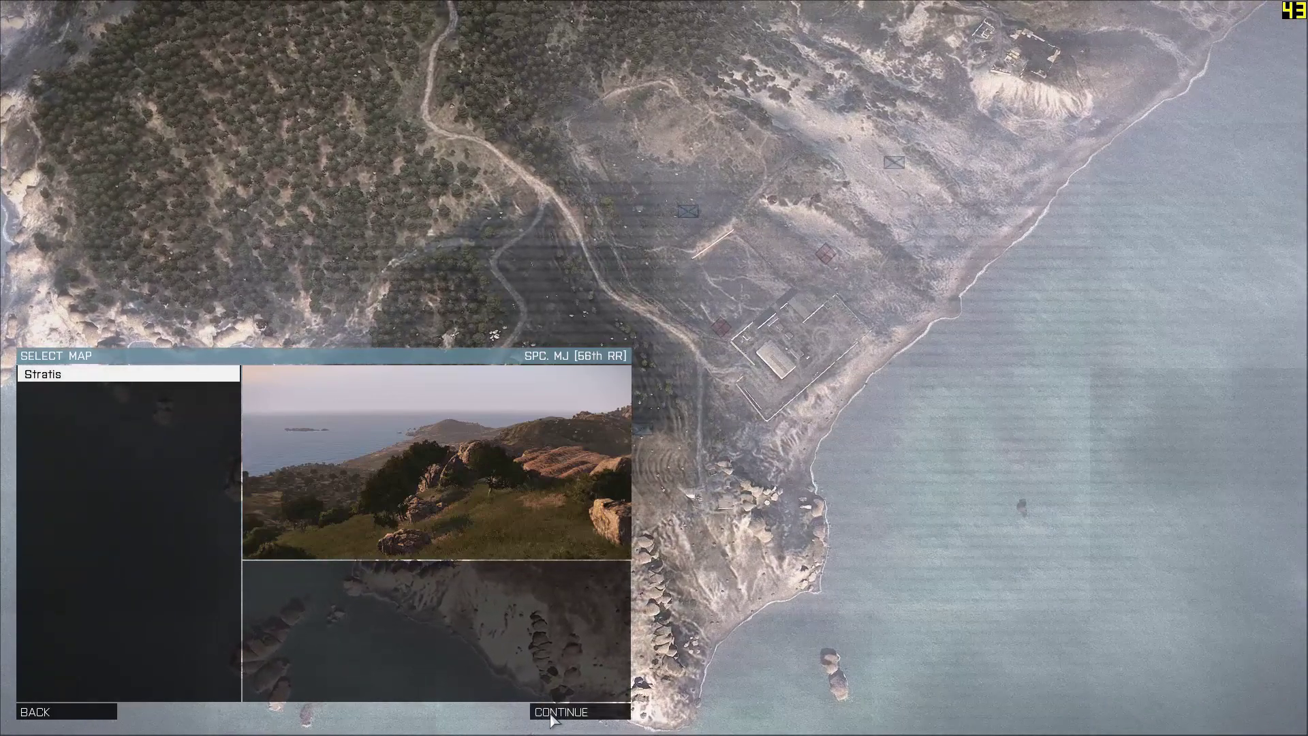
{"action": "left_click", "coordinate": [569, 712]}
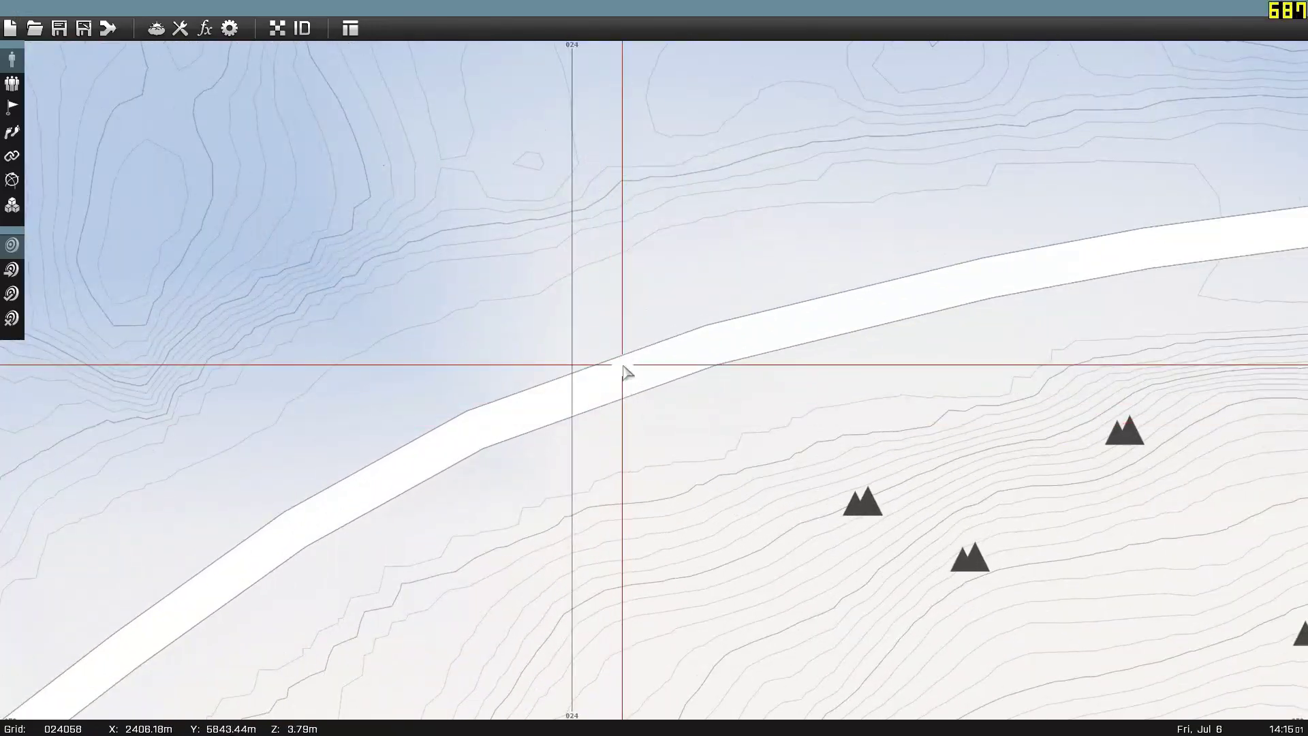
{"action": "double_click", "coordinate": [622, 372]}
{"action": "left_click", "coordinate": [768, 533]}
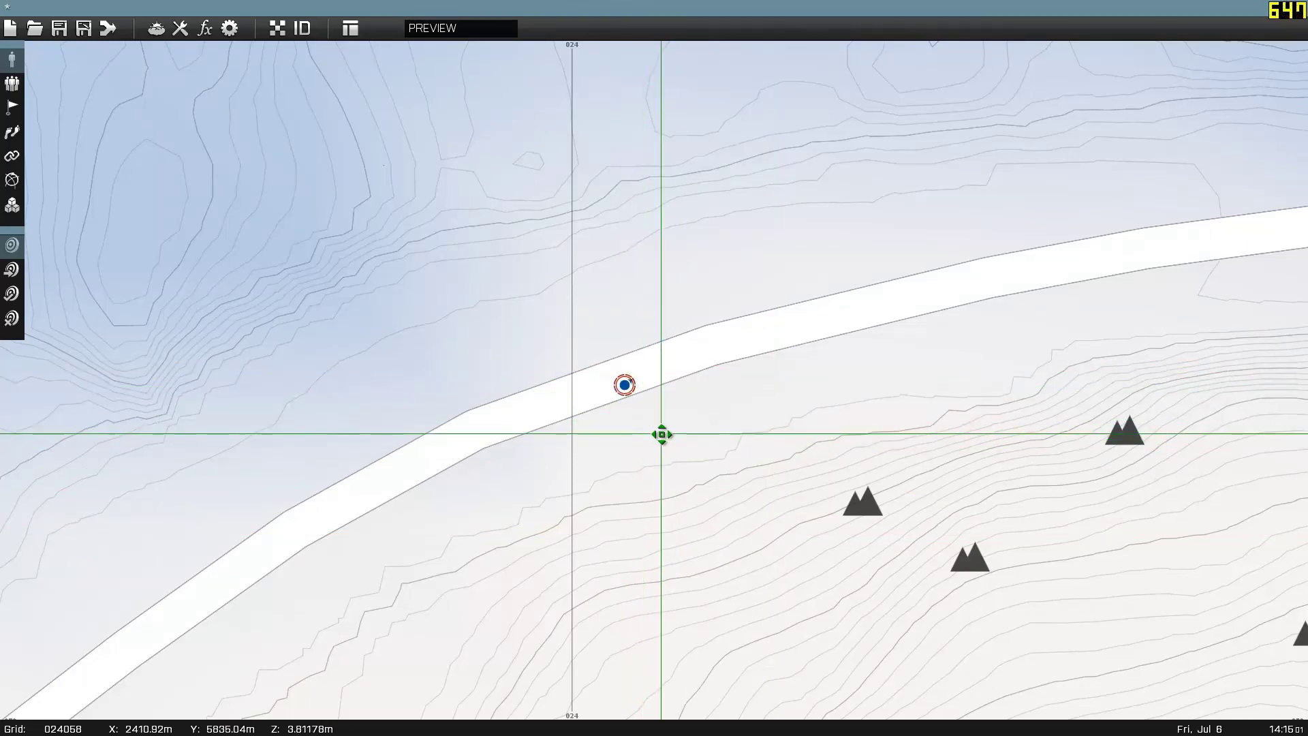
Step: Place an Empty-side All Radio Crate from the ACRE Radio Boxes class beside the rifleman and preview the mission
{"action": "scroll", "coordinate": [656, 382], "scroll_direction": "up", "scroll_amount": 3}
{"action": "double_click", "coordinate": [656, 366]}
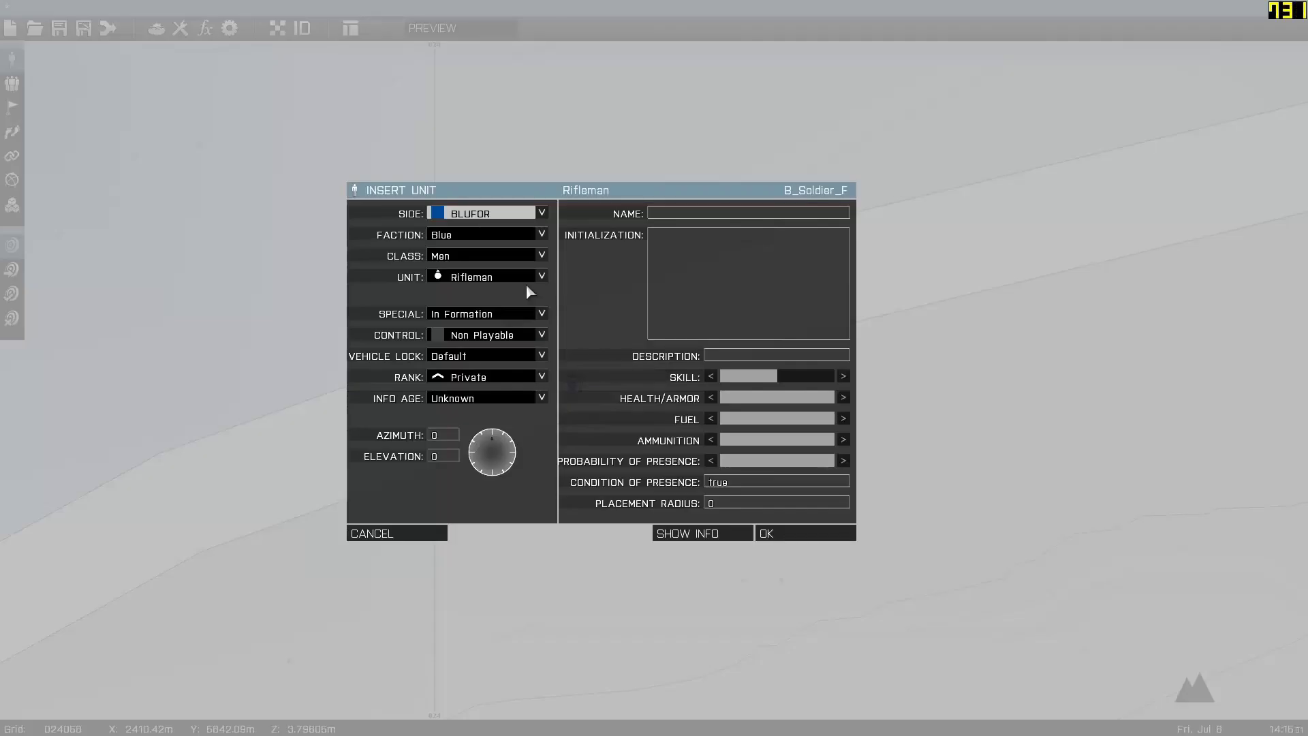
{"action": "left_click", "coordinate": [501, 220]}
{"action": "left_click", "coordinate": [497, 303]}
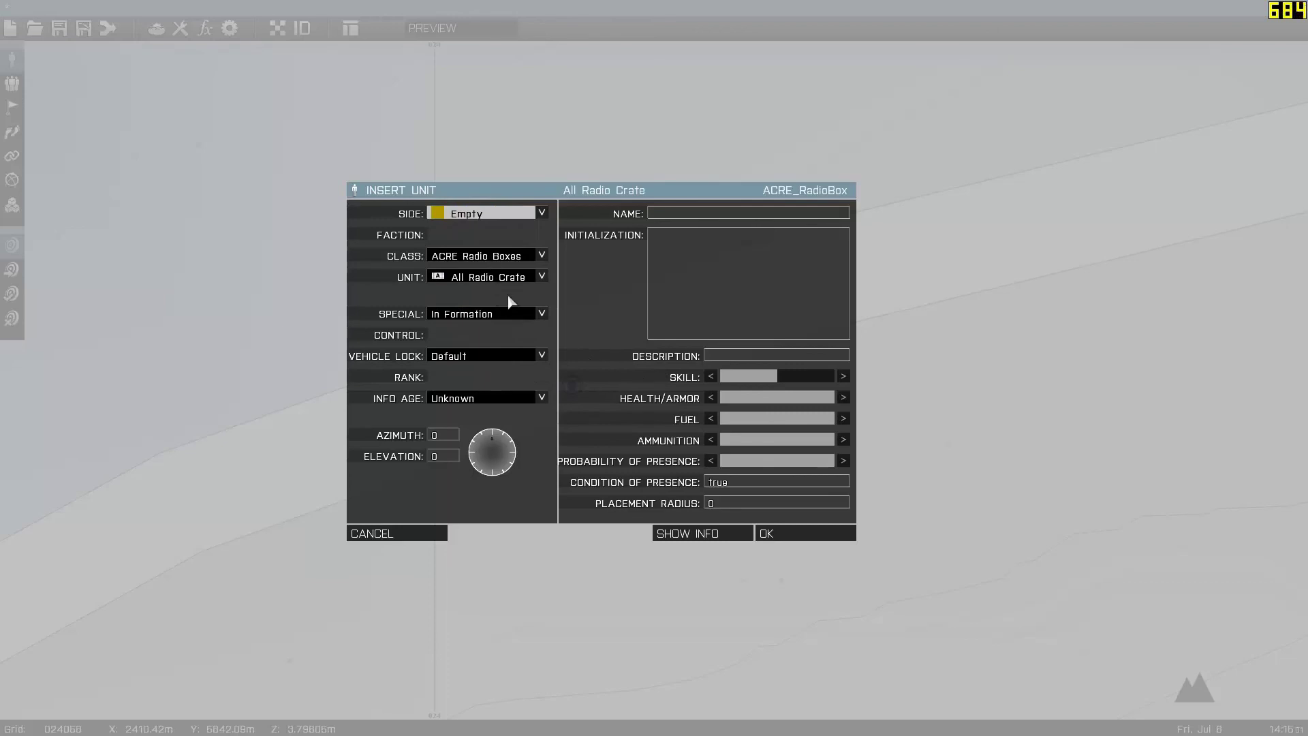
{"action": "left_click", "coordinate": [485, 258]}
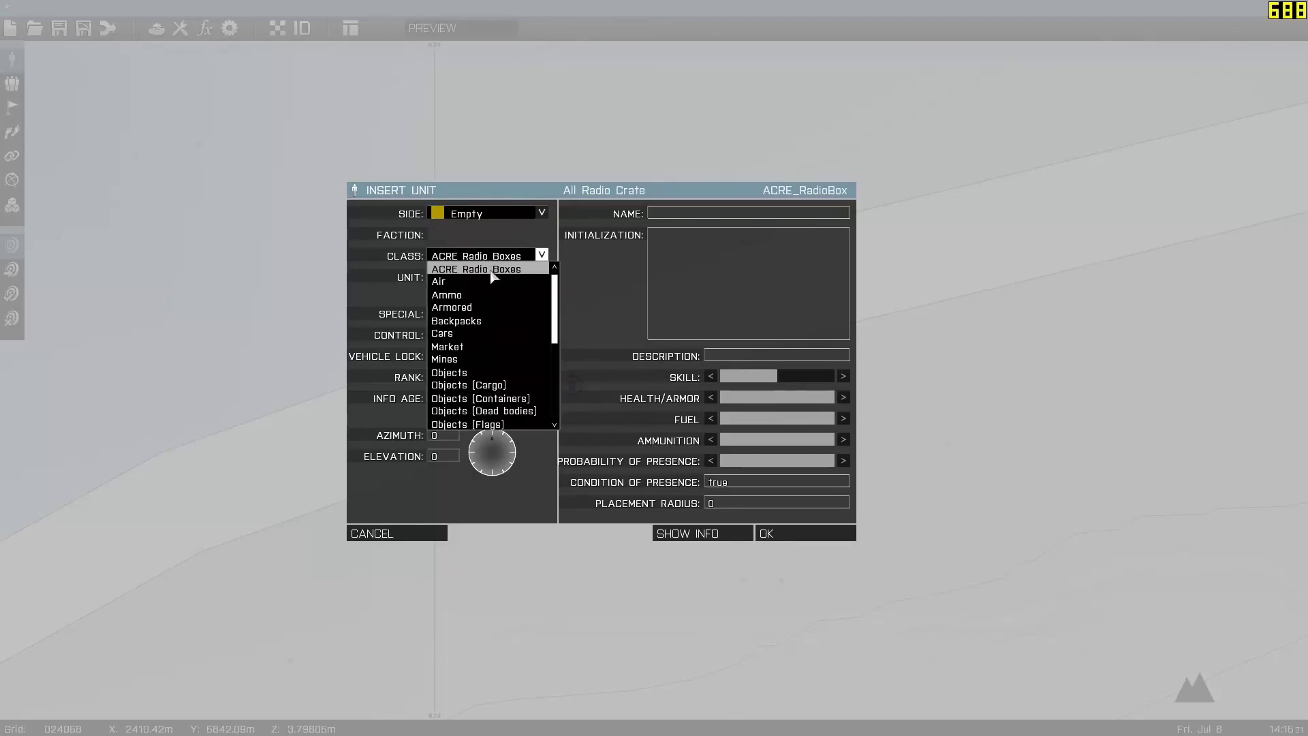
{"action": "left_click", "coordinate": [482, 269]}
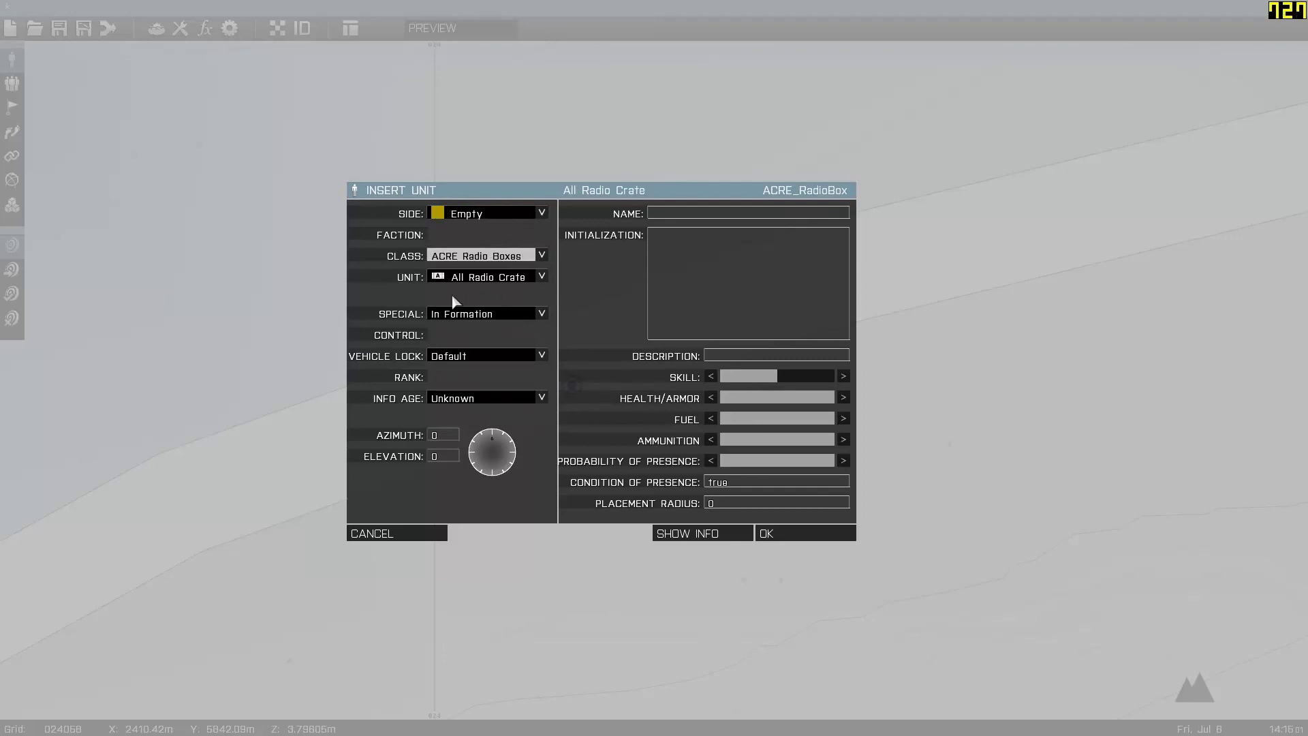
{"action": "left_click", "coordinate": [775, 534]}
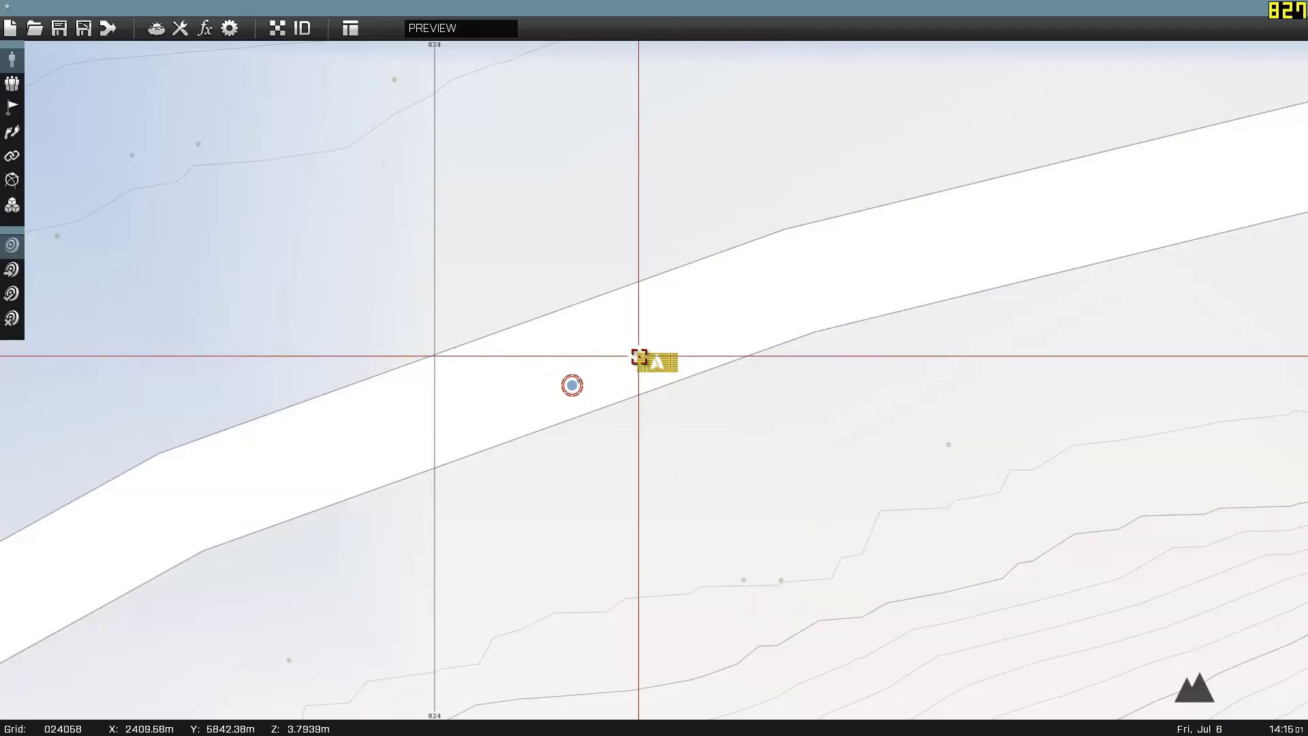
{"action": "scroll", "coordinate": [643, 361], "scroll_direction": "up", "scroll_amount": 3}
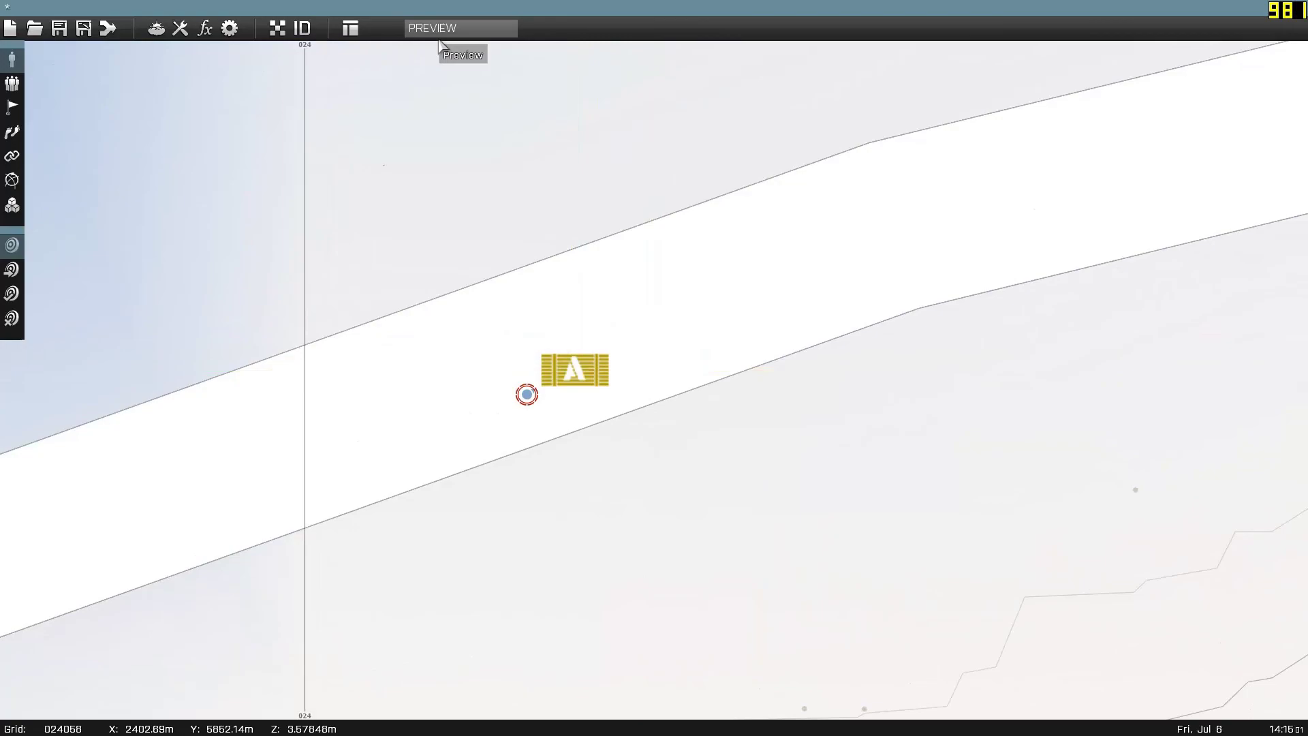
{"action": "left_click", "coordinate": [443, 29]}
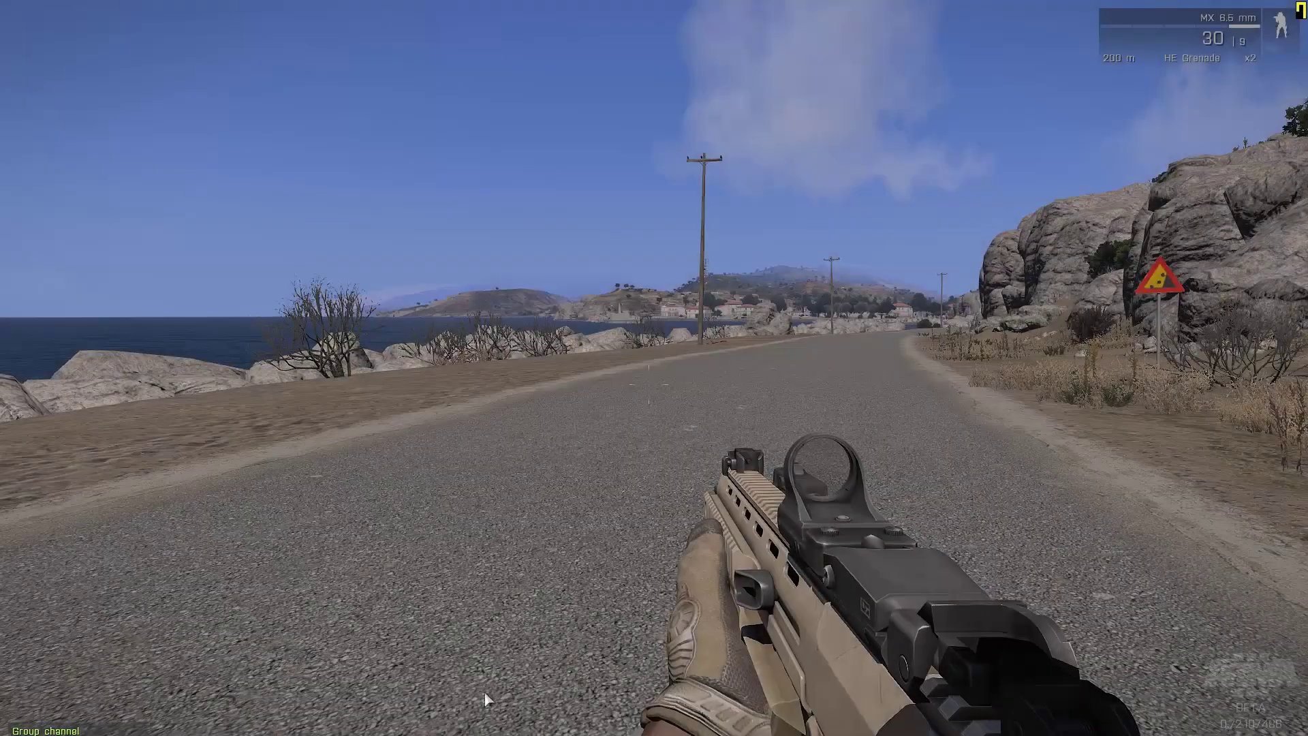
Step: Open the AN/PRC-343 radio, try its channel knob up and back down to between 3 and 5, and lower its volume knob
{"action": "mouse_move", "coordinate": [654, 368]}
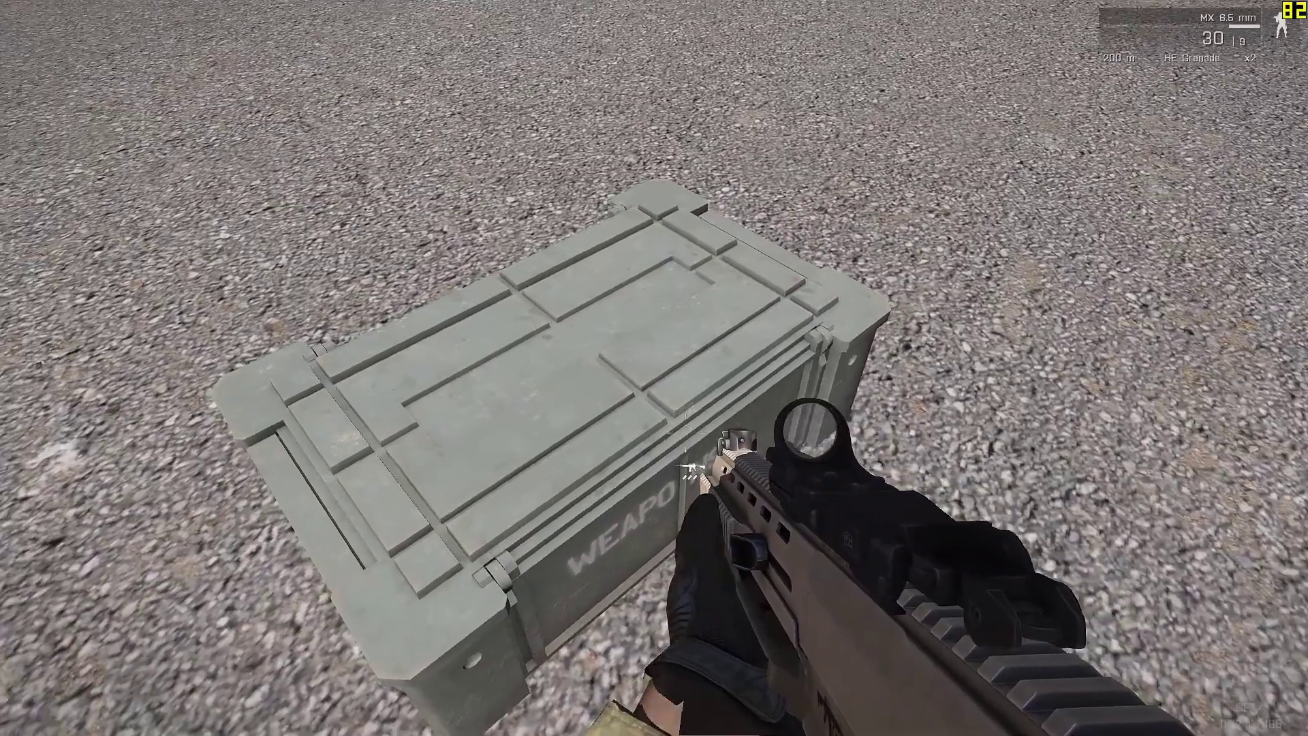
{"action": "scroll", "coordinate": [654, 368], "scroll_direction": "down", "scroll_amount": 1}
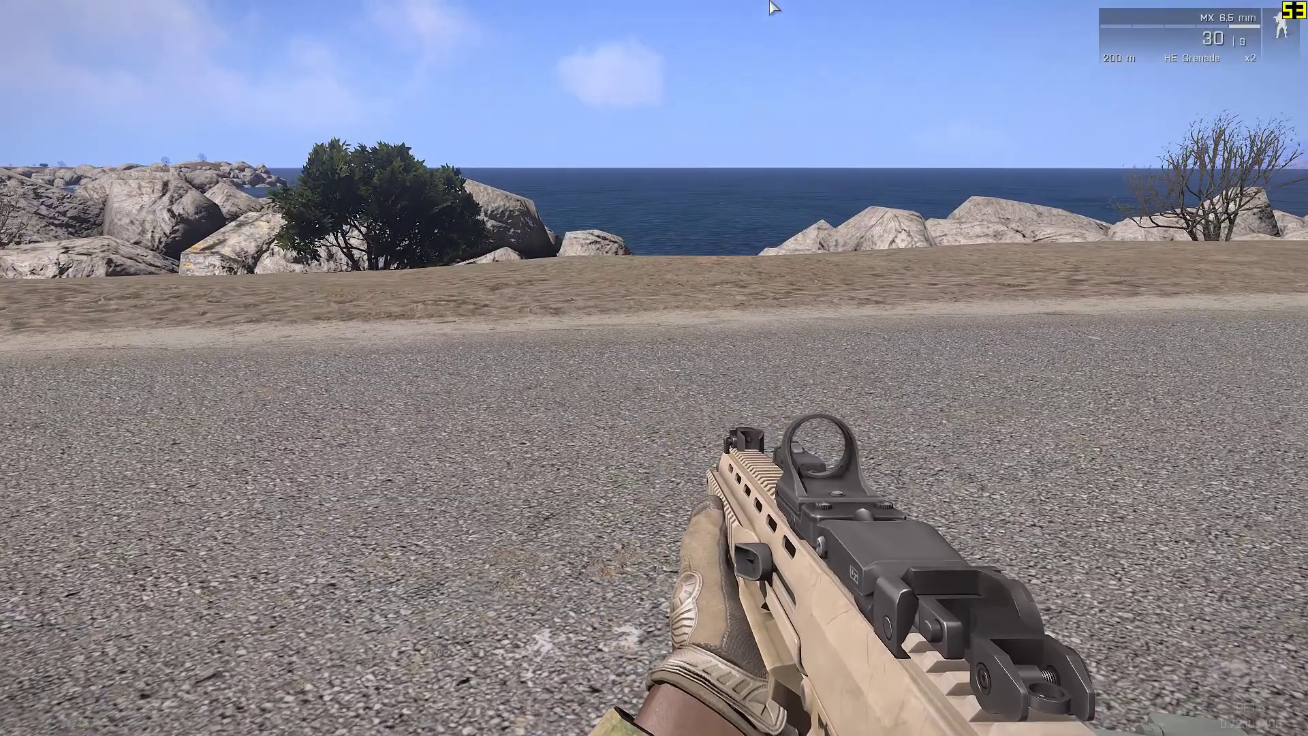
{"action": "key", "text": "ctrl+alt+shift+p"}
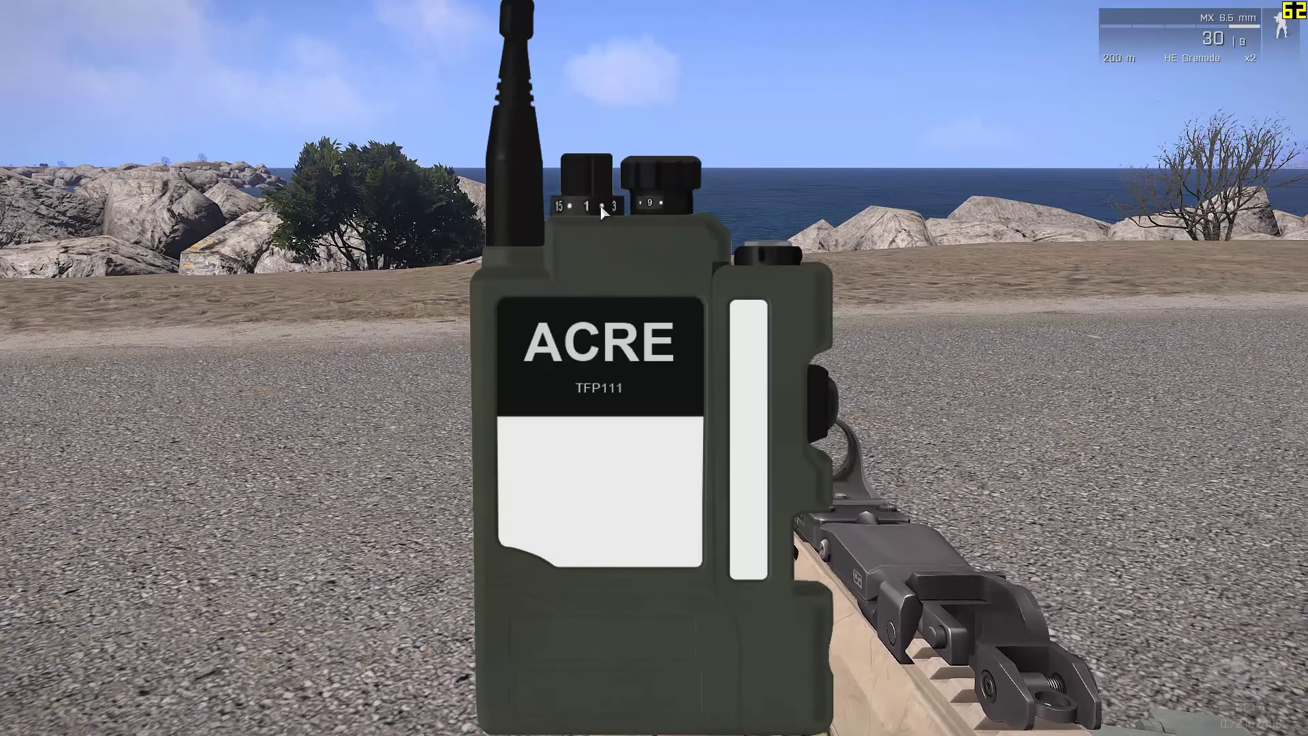
{"action": "left_click", "coordinate": [663, 198]}
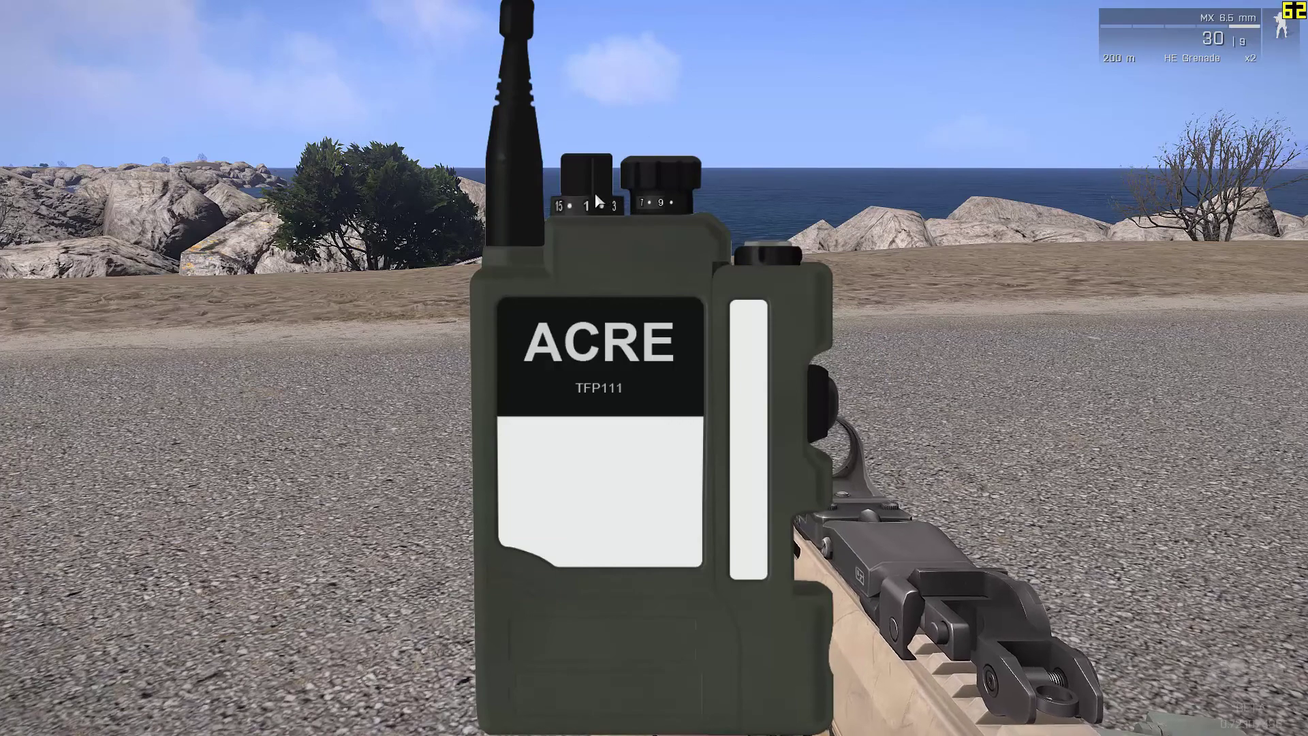
{"action": "scroll", "coordinate": [594, 192], "scroll_direction": "up", "scroll_amount": 4}
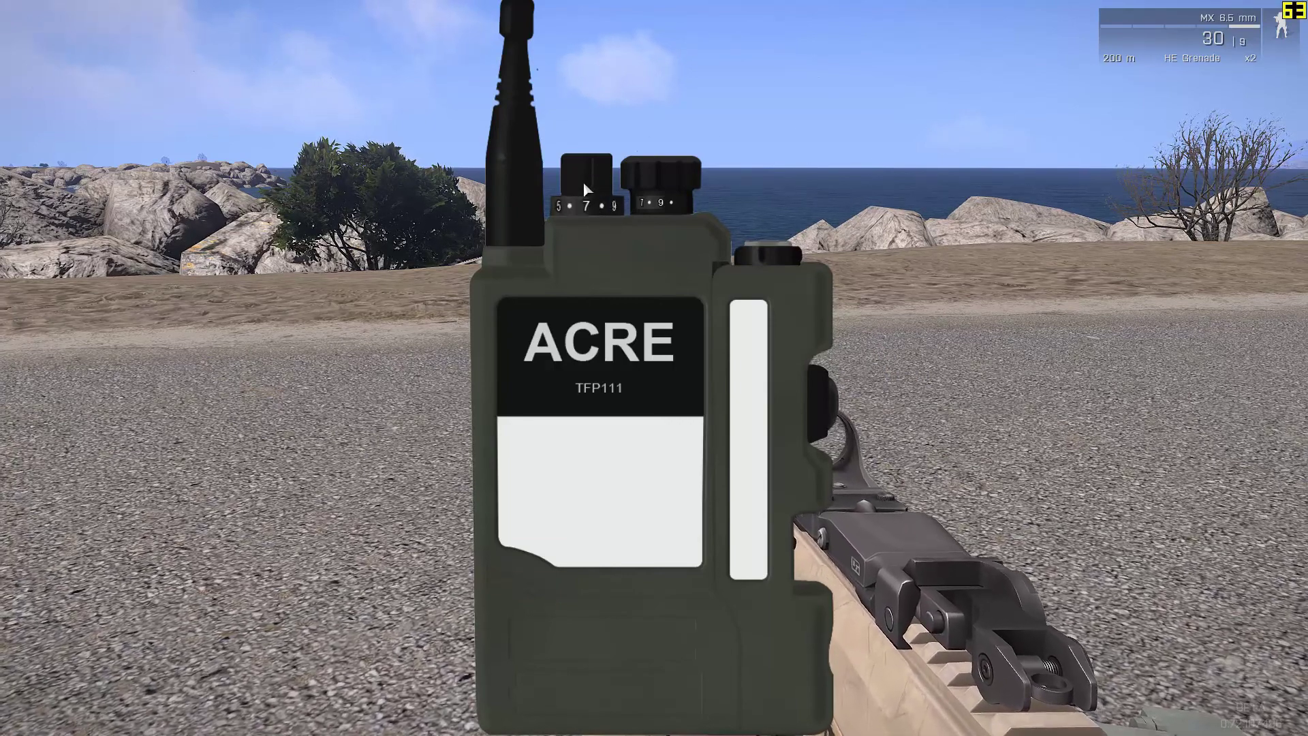
{"action": "scroll", "coordinate": [594, 190], "scroll_direction": "up", "scroll_amount": 1}
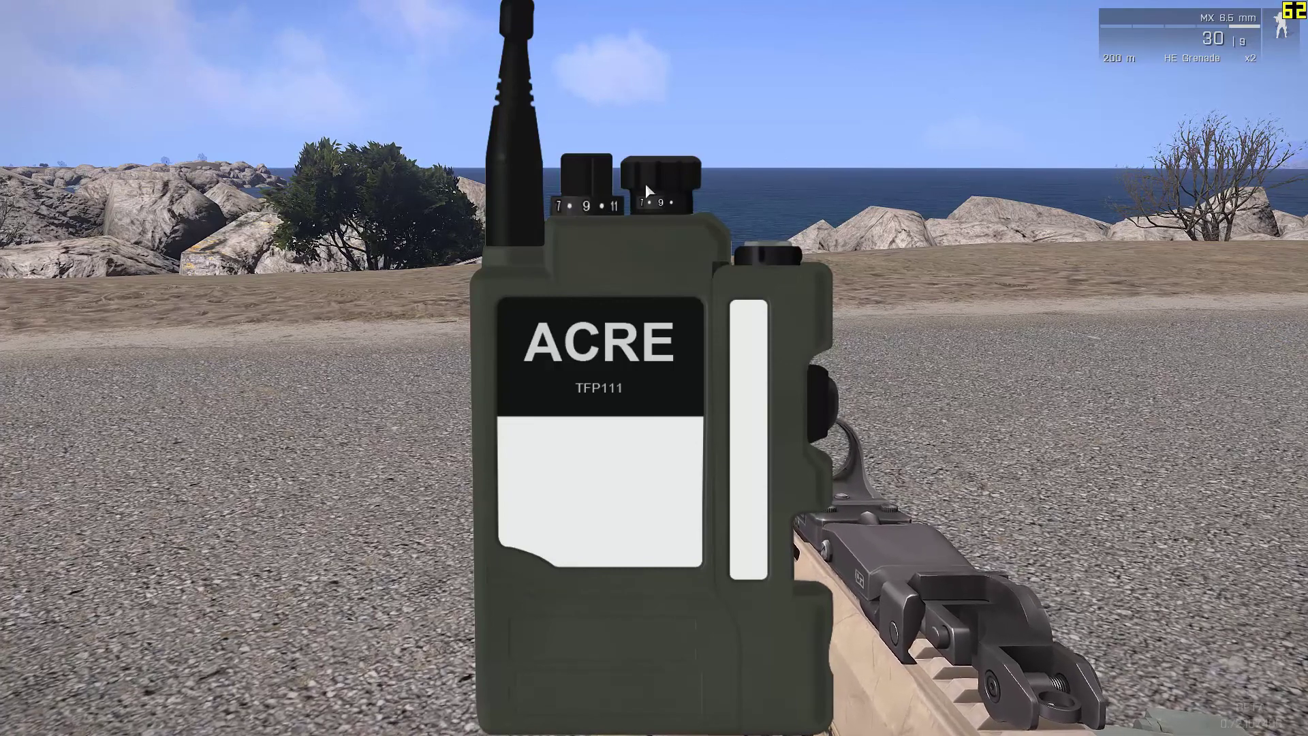
{"action": "scroll", "coordinate": [582, 208], "scroll_direction": "up", "scroll_amount": 1}
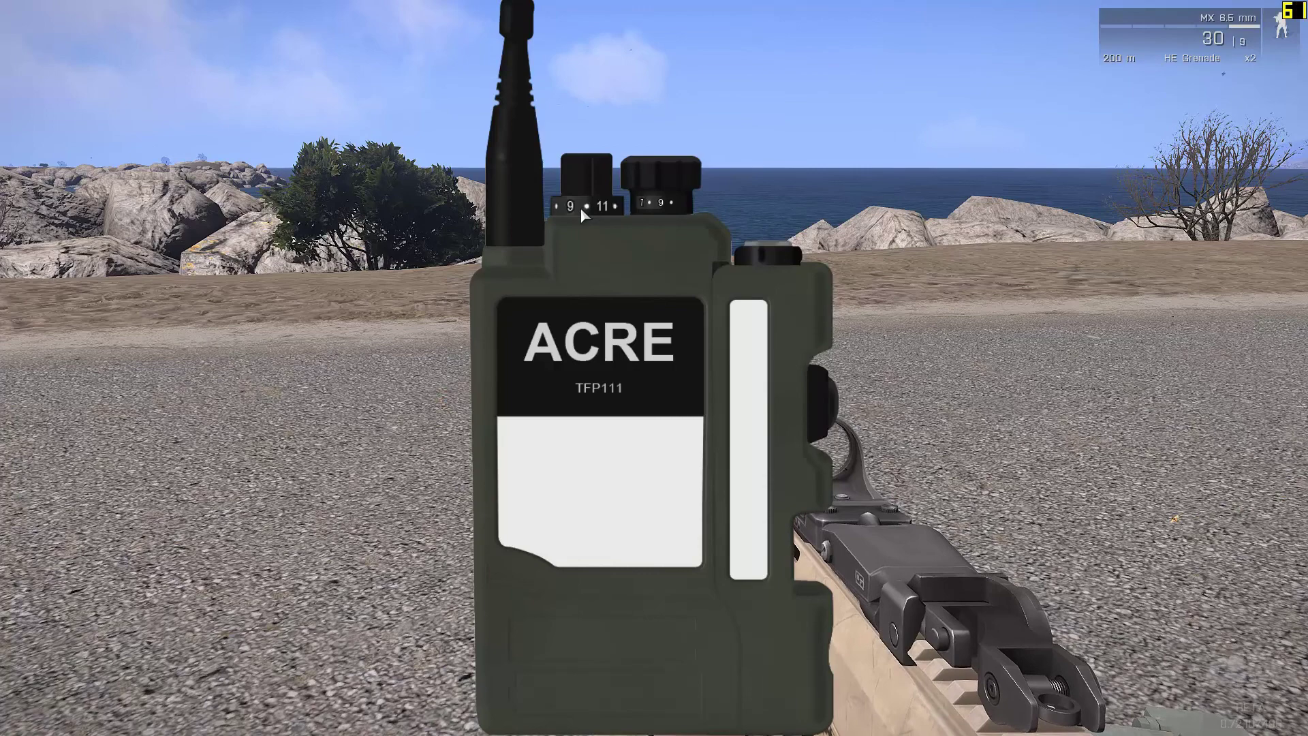
{"action": "scroll", "coordinate": [595, 197], "scroll_direction": "down", "scroll_amount": 2}
{"action": "scroll", "coordinate": [595, 197], "scroll_direction": "down", "scroll_amount": 3}
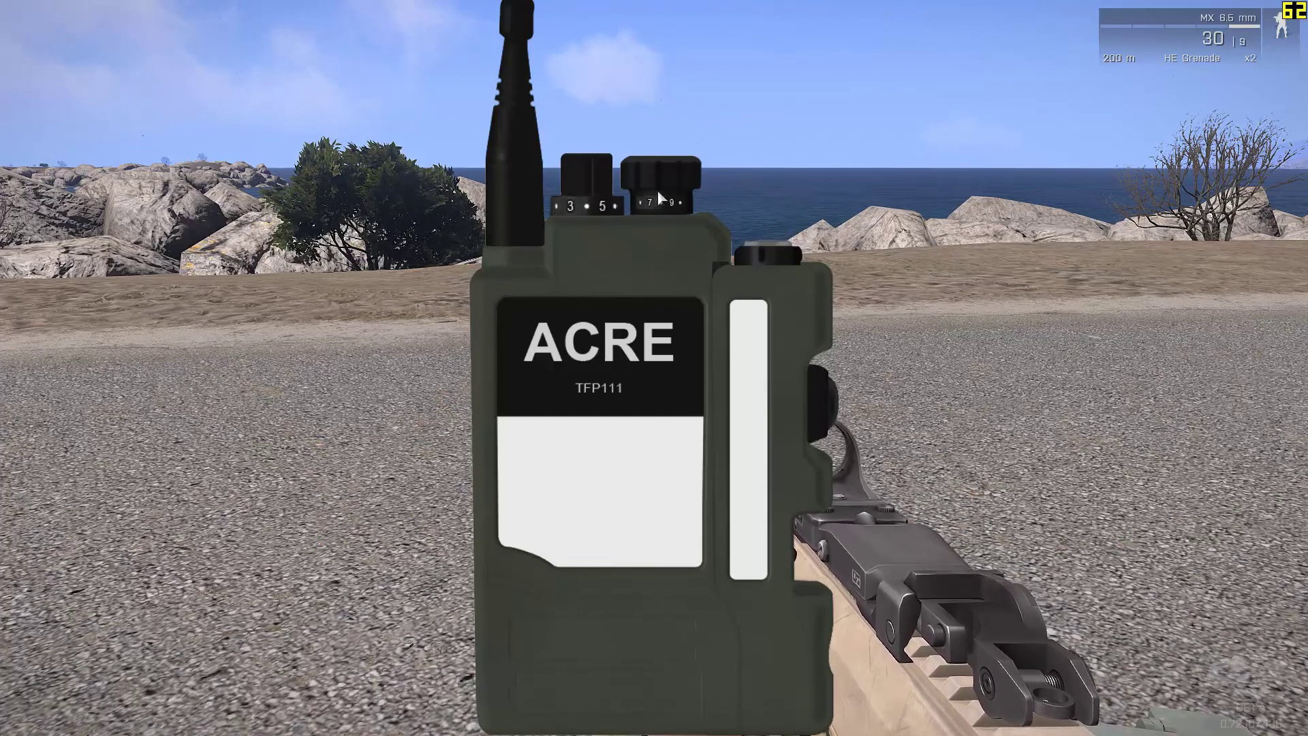
{"action": "scroll", "coordinate": [657, 194], "scroll_direction": "down", "scroll_amount": 2}
{"action": "scroll", "coordinate": [669, 202], "scroll_direction": "down", "scroll_amount": 2}
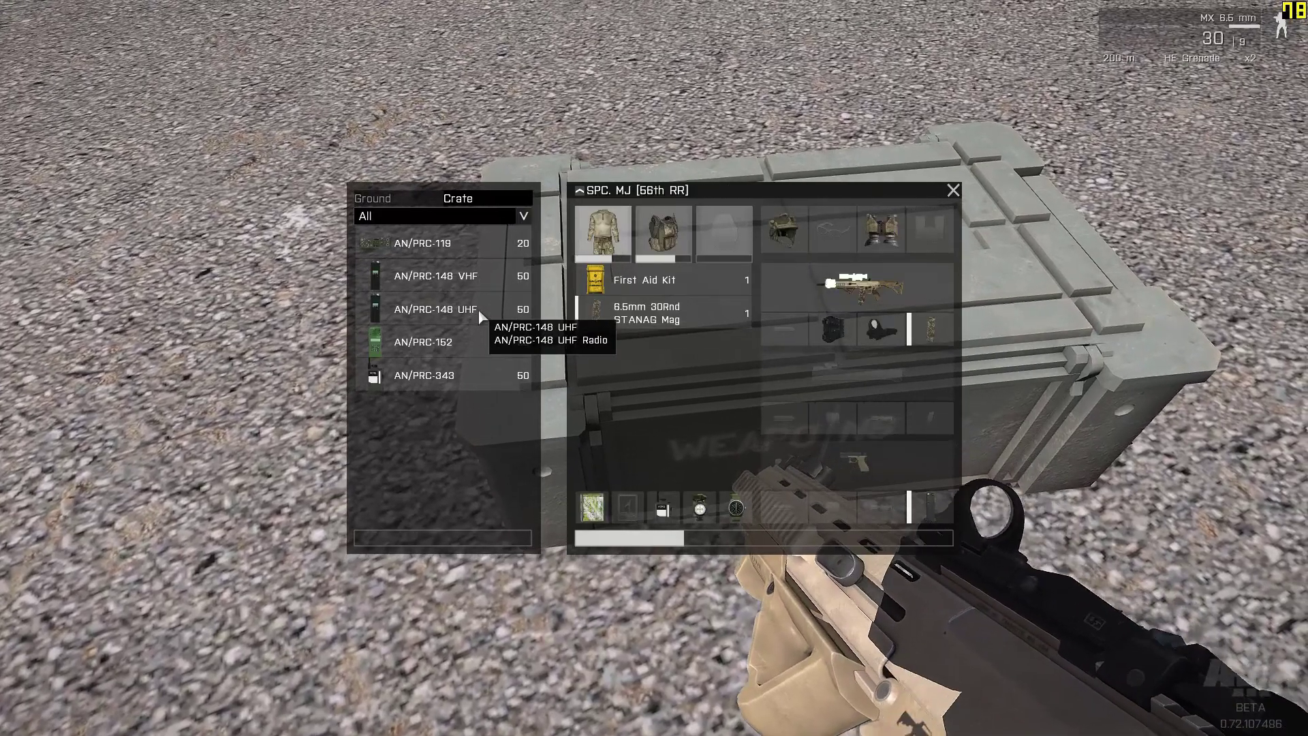
Step: Take an AN/PRC-148 UHF radio from the crate and test transmitting on it
{"action": "double_click", "coordinate": [478, 309]}
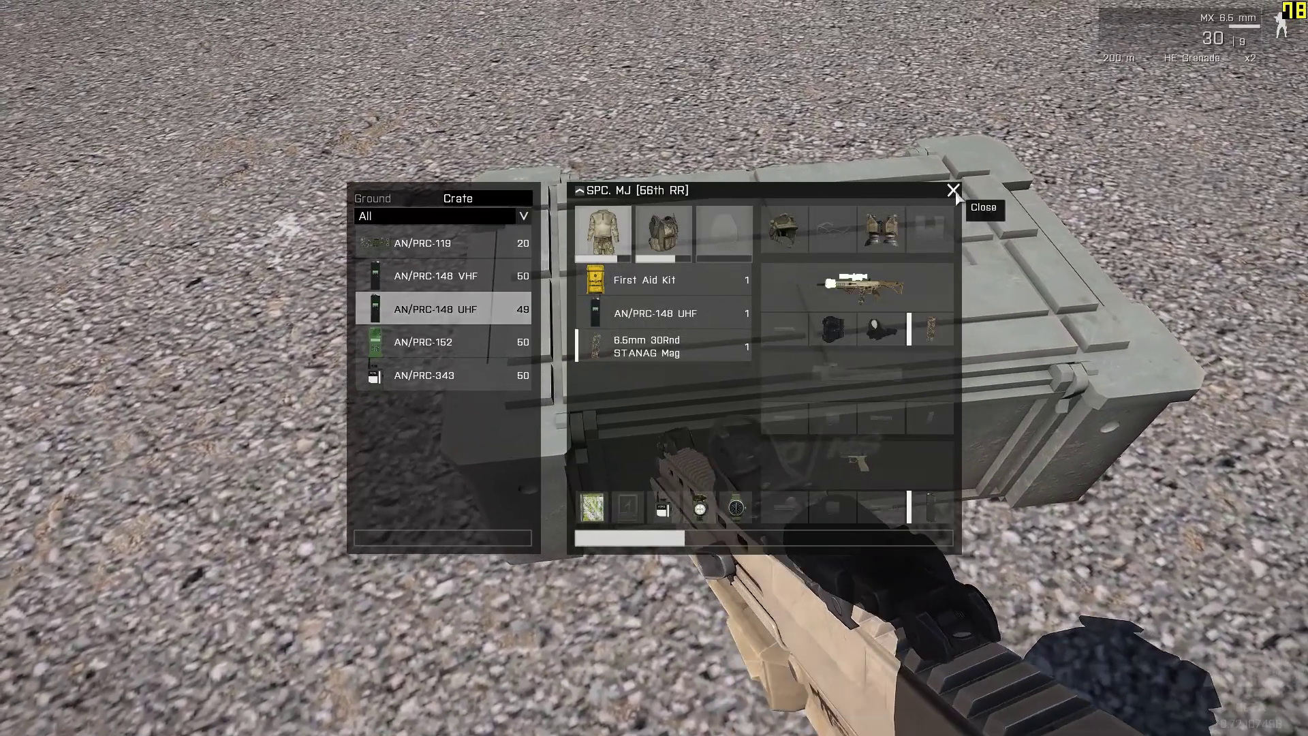
{"action": "left_click", "coordinate": [953, 190]}
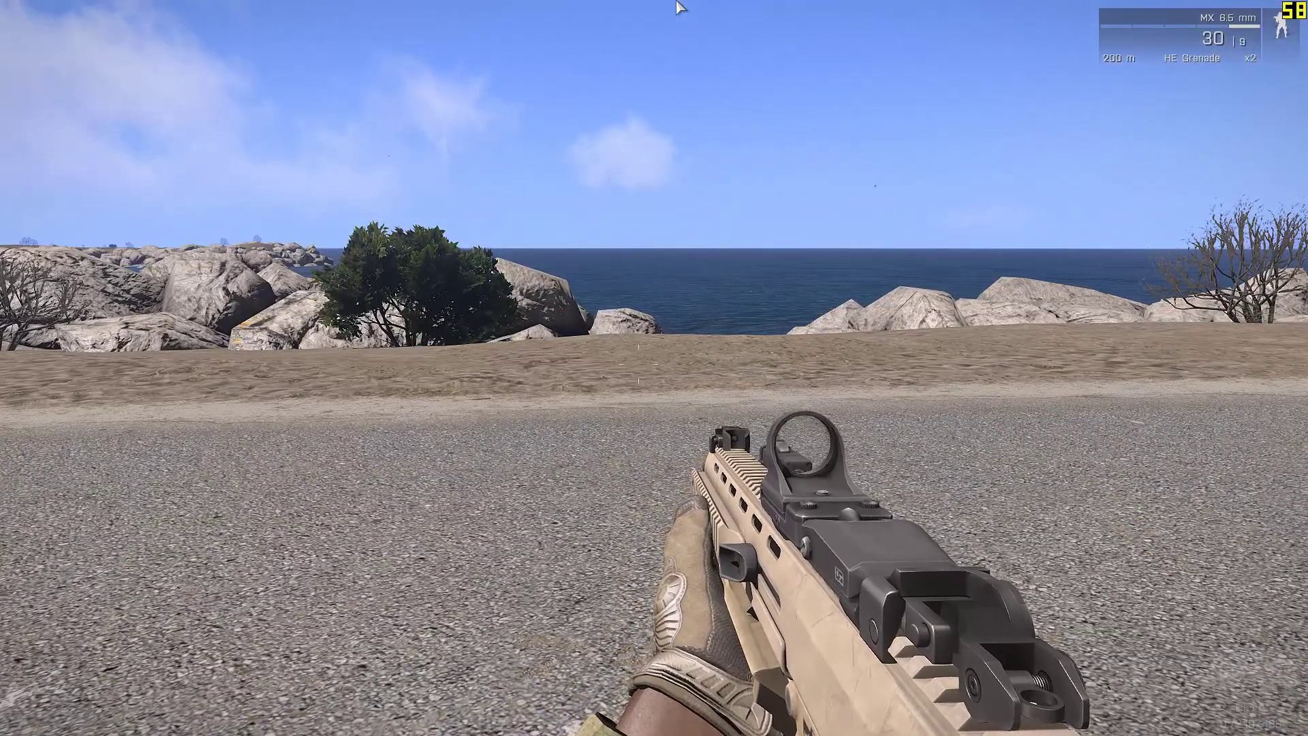
{"action": "key", "text": "Caps_Lock"}
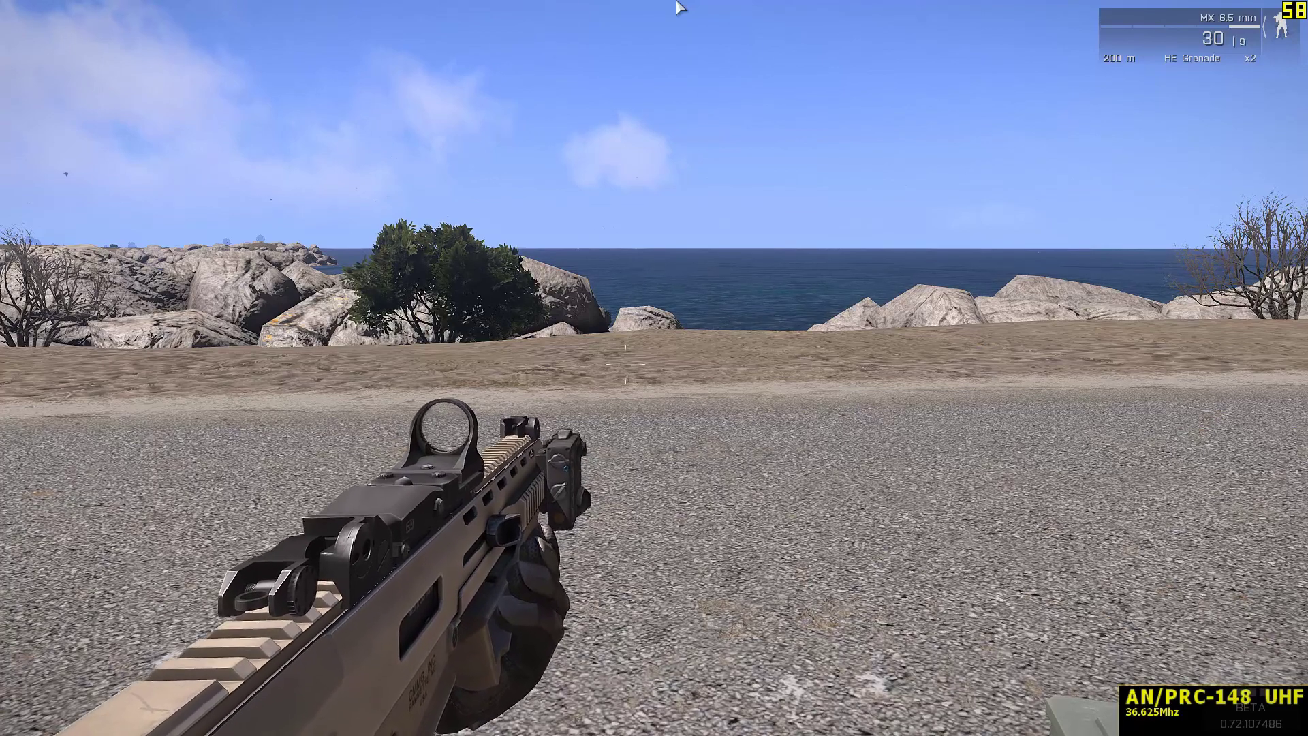
{"action": "key", "text": "ctrl+Caps_Lock"}
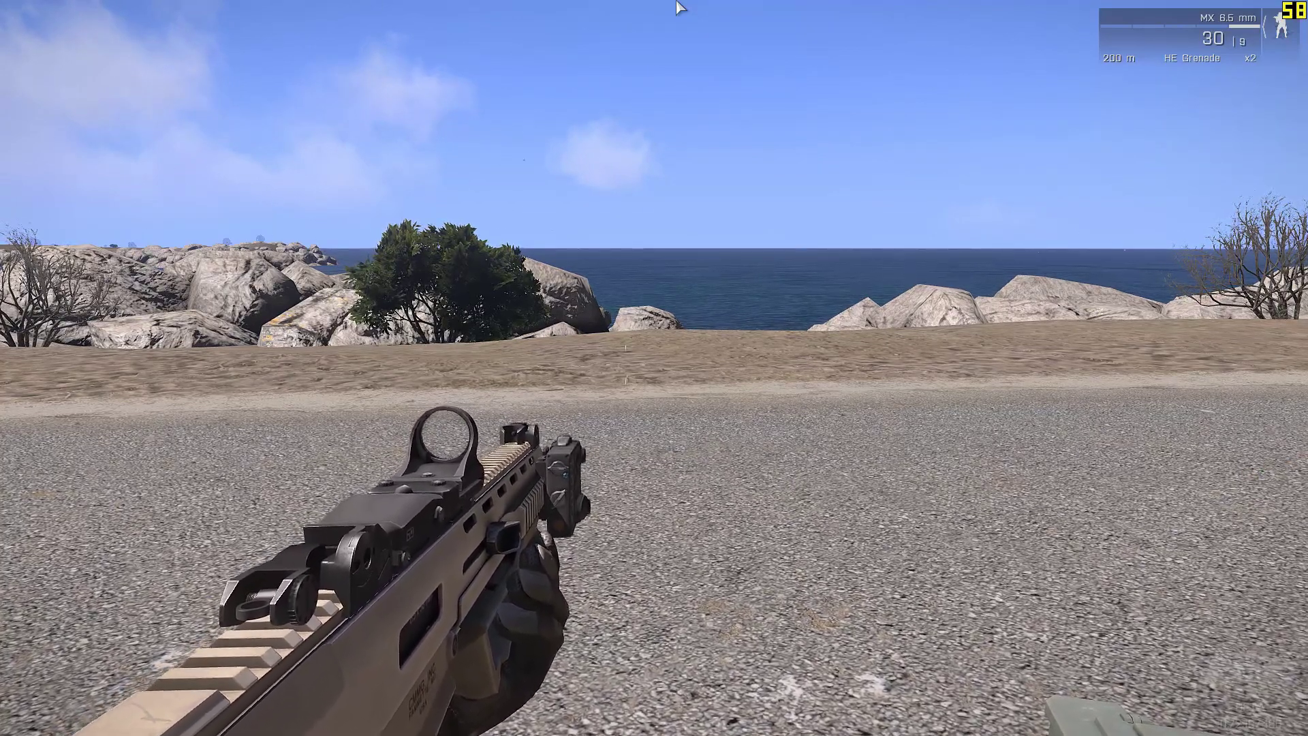
Step: Test transmitting on the AN/PRC-148 UHF and cycle the active radio to the AN/PRC-343
{"action": "key", "text": "ctrl"}
{"action": "key", "text": "ctrl"}
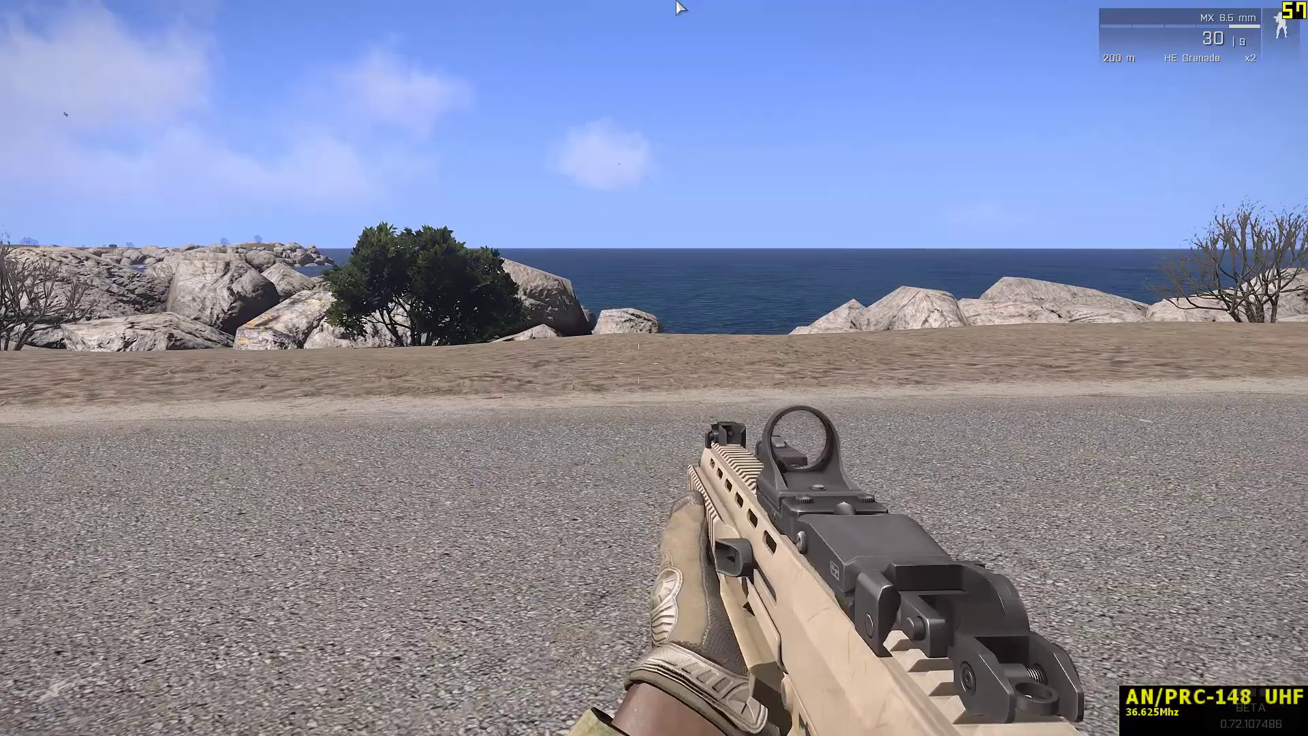
{"action": "key", "text": "ctrl+Up"}
{"action": "key", "text": "ctrl+Up"}
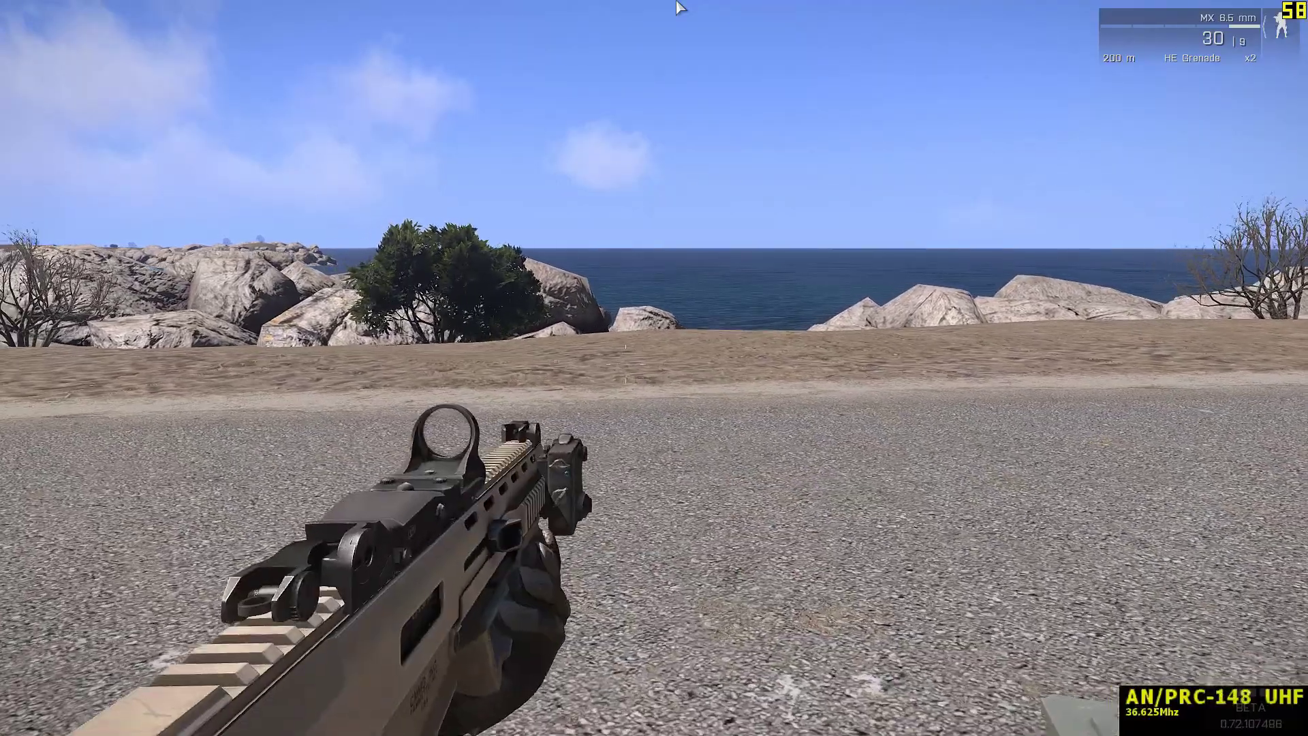
{"action": "key", "text": "ctrl+Up"}
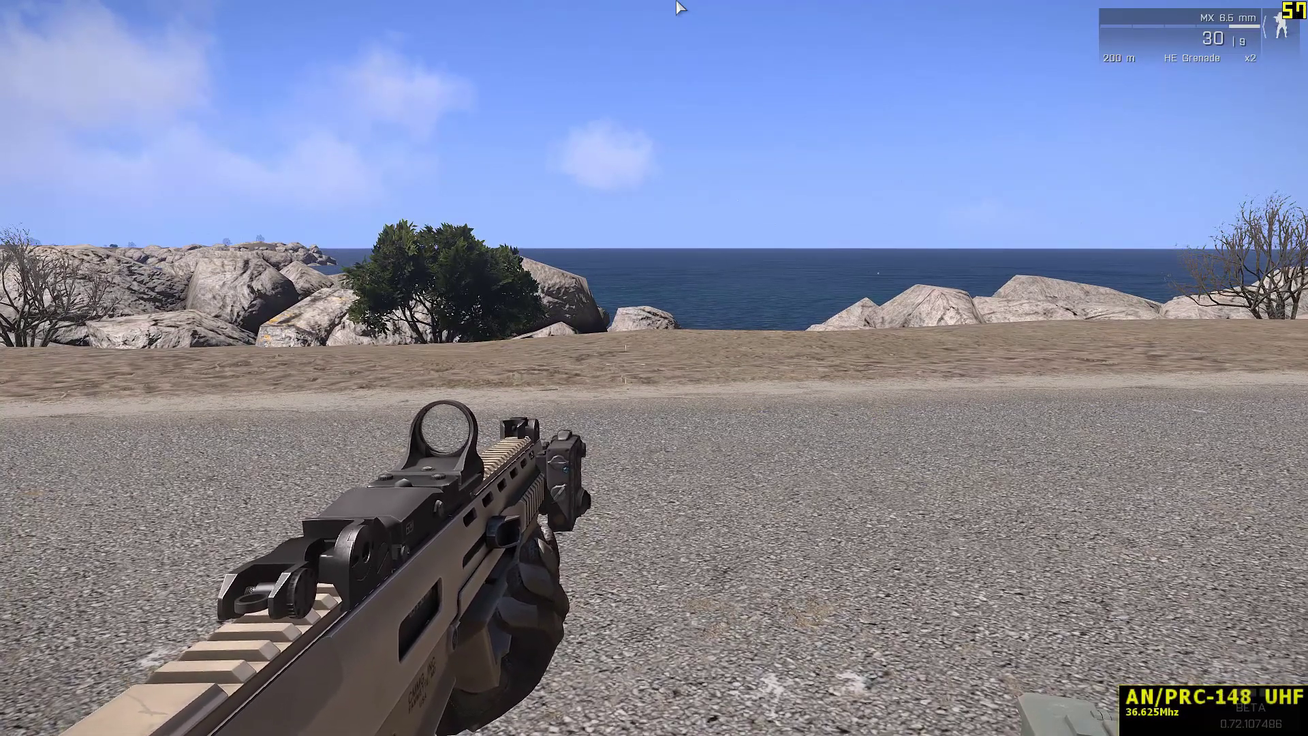
{"action": "key", "text": "ctrl+Up"}
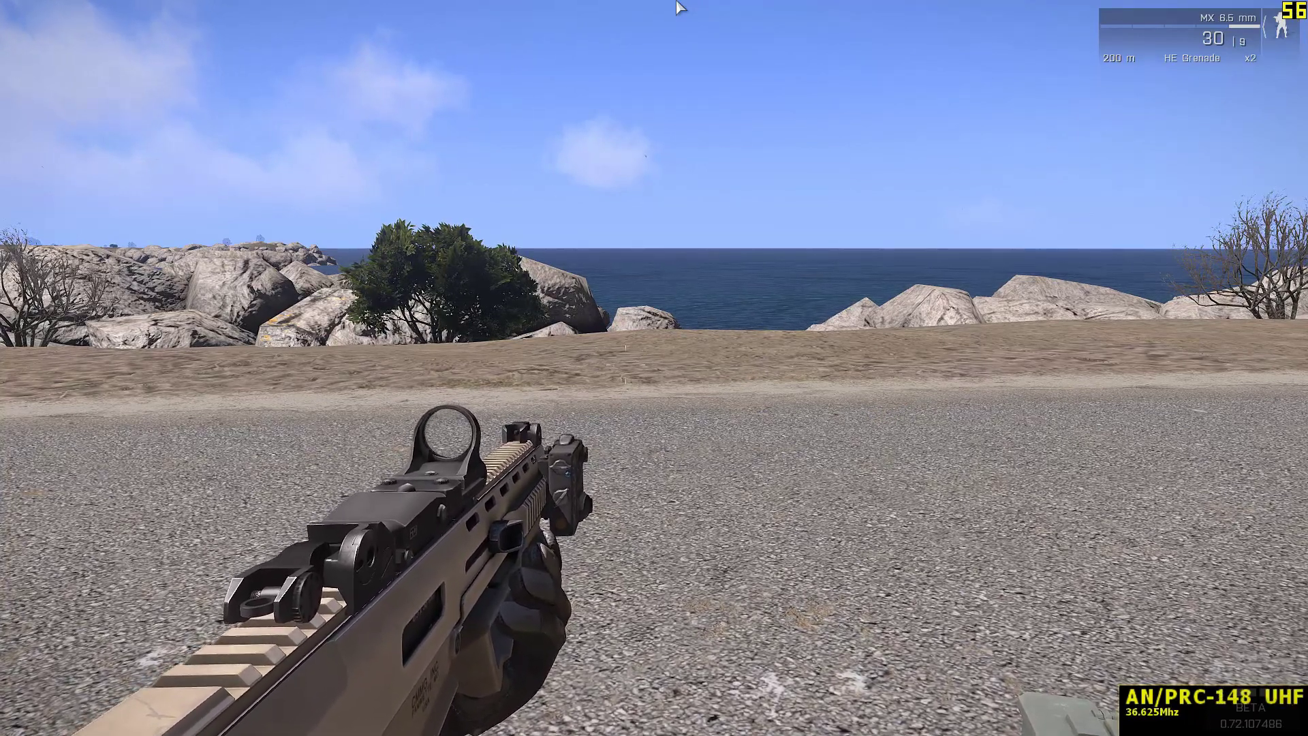
{"action": "key", "text": "ctrl+Up"}
{"action": "key", "text": "ctrl+Up"}
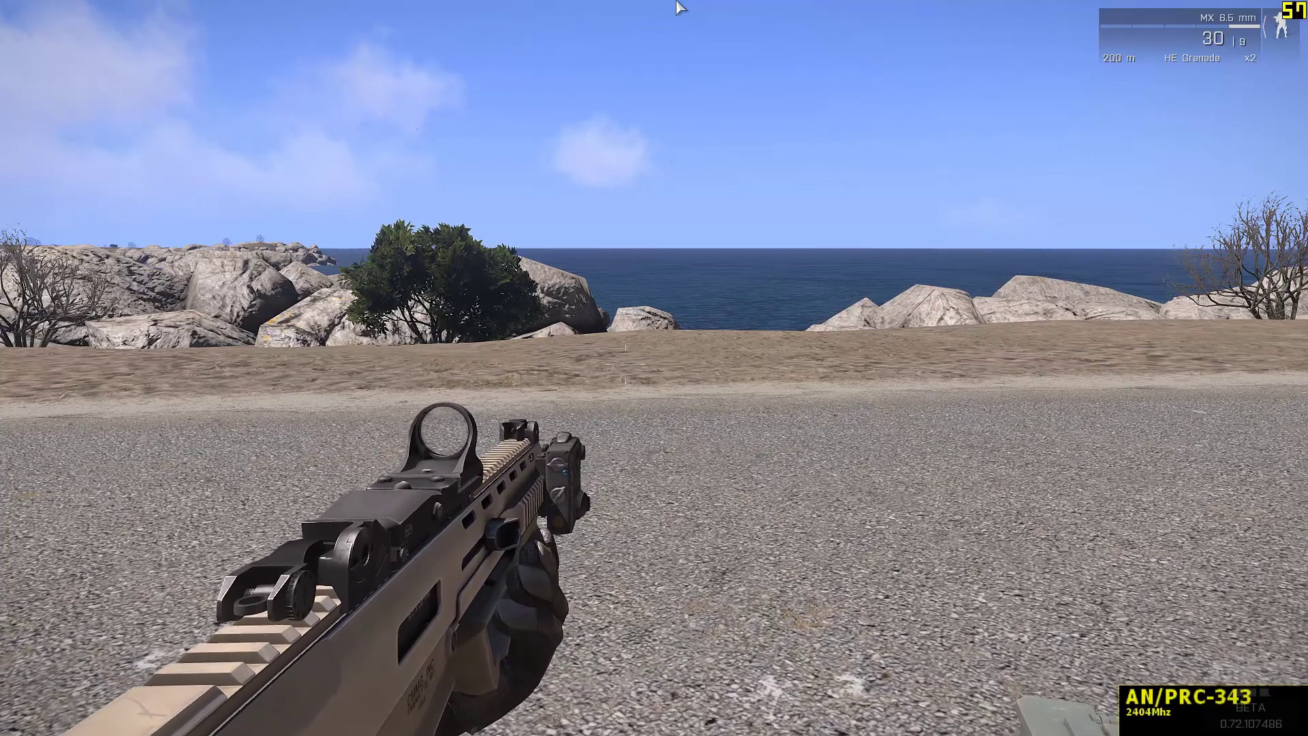
{"action": "key", "text": "ctrl+Up"}
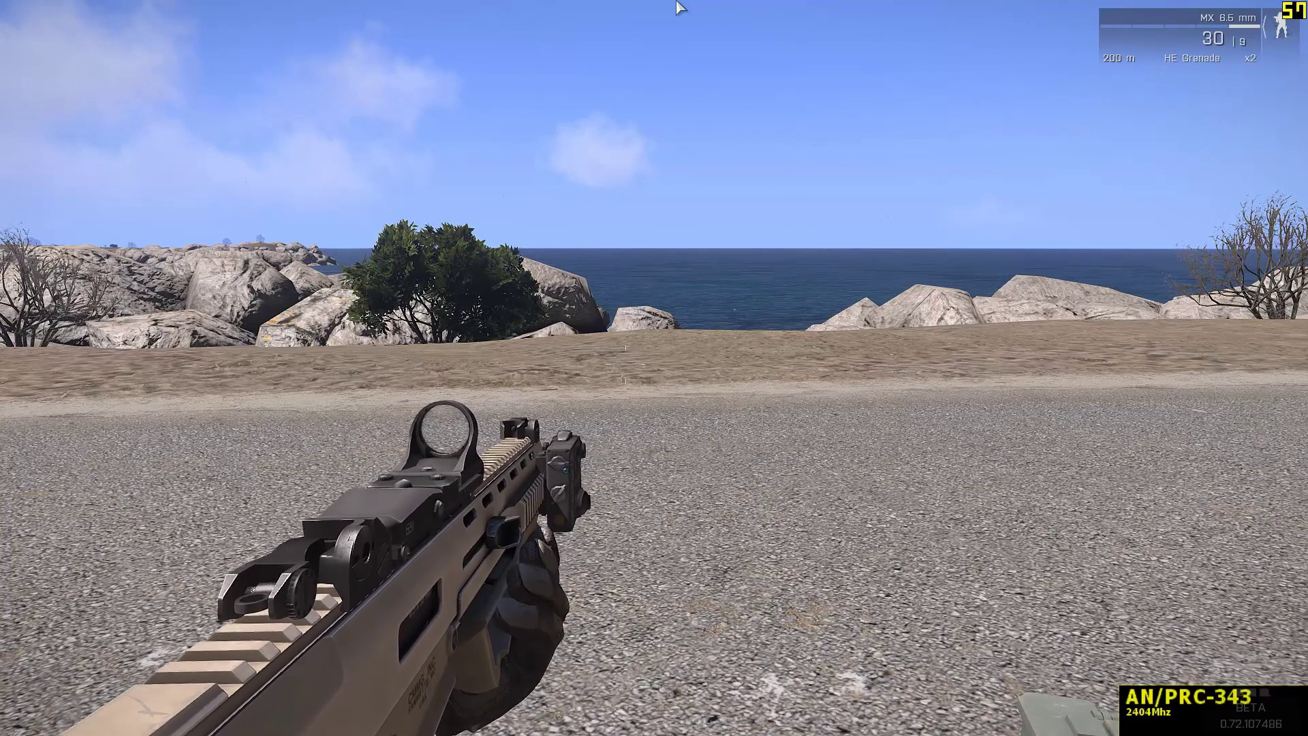
{"action": "key", "text": "ctrl+Up"}
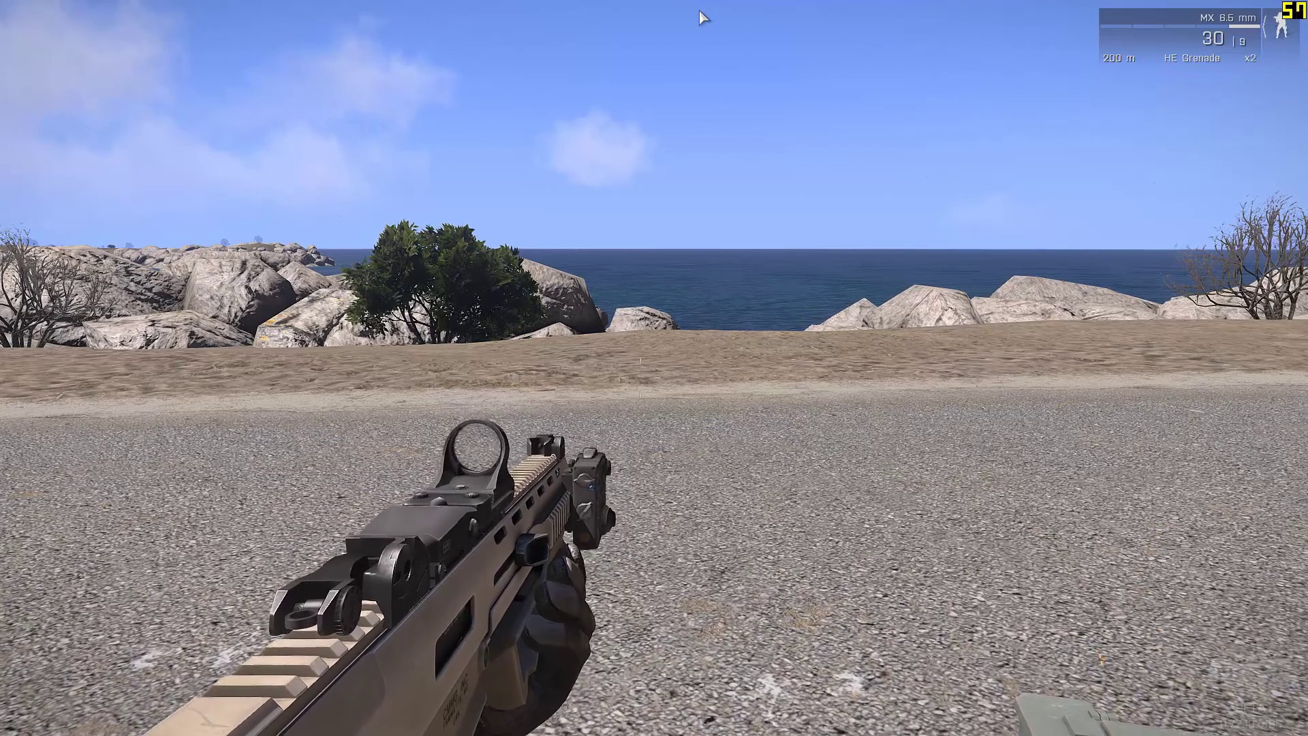
Step: Drop the AN/PRC-148 UHF radio from the inventory onto the ground and close the inventory
{"action": "scroll", "coordinate": [702, 17], "scroll_direction": "down", "scroll_amount": 1}
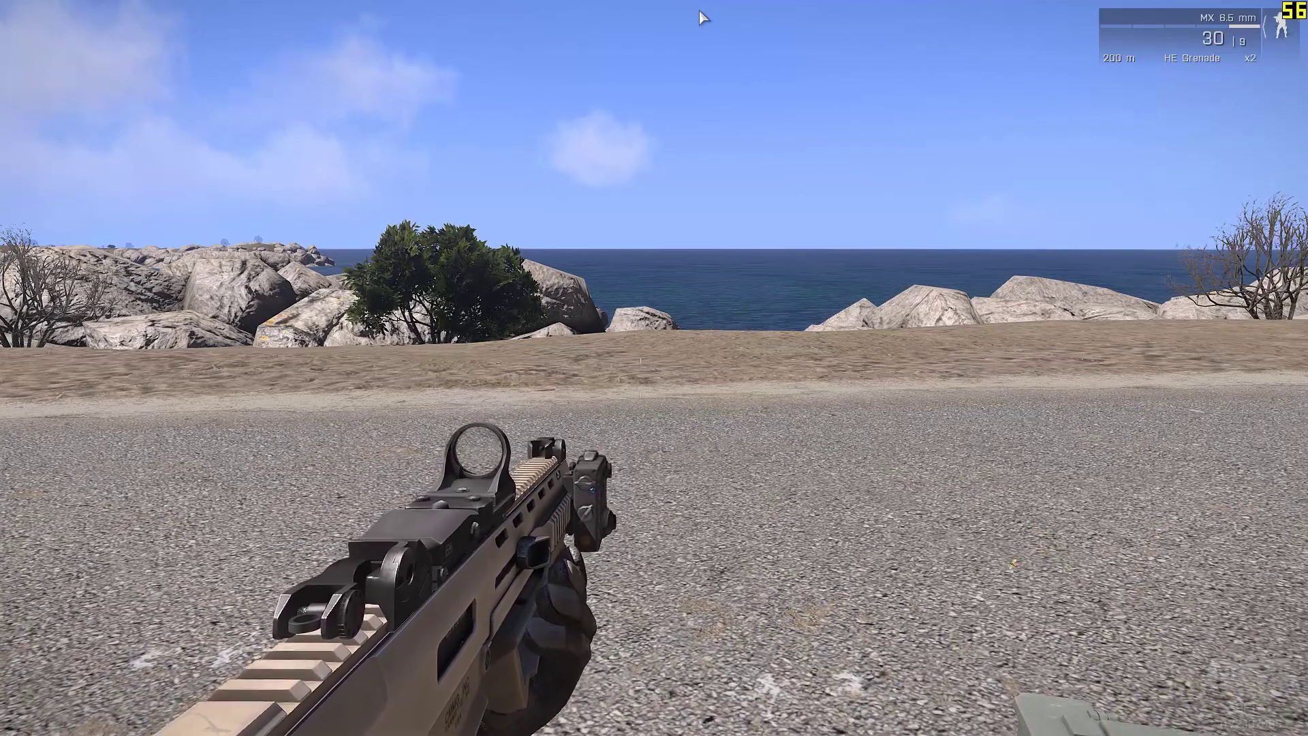
{"action": "key", "text": "i"}
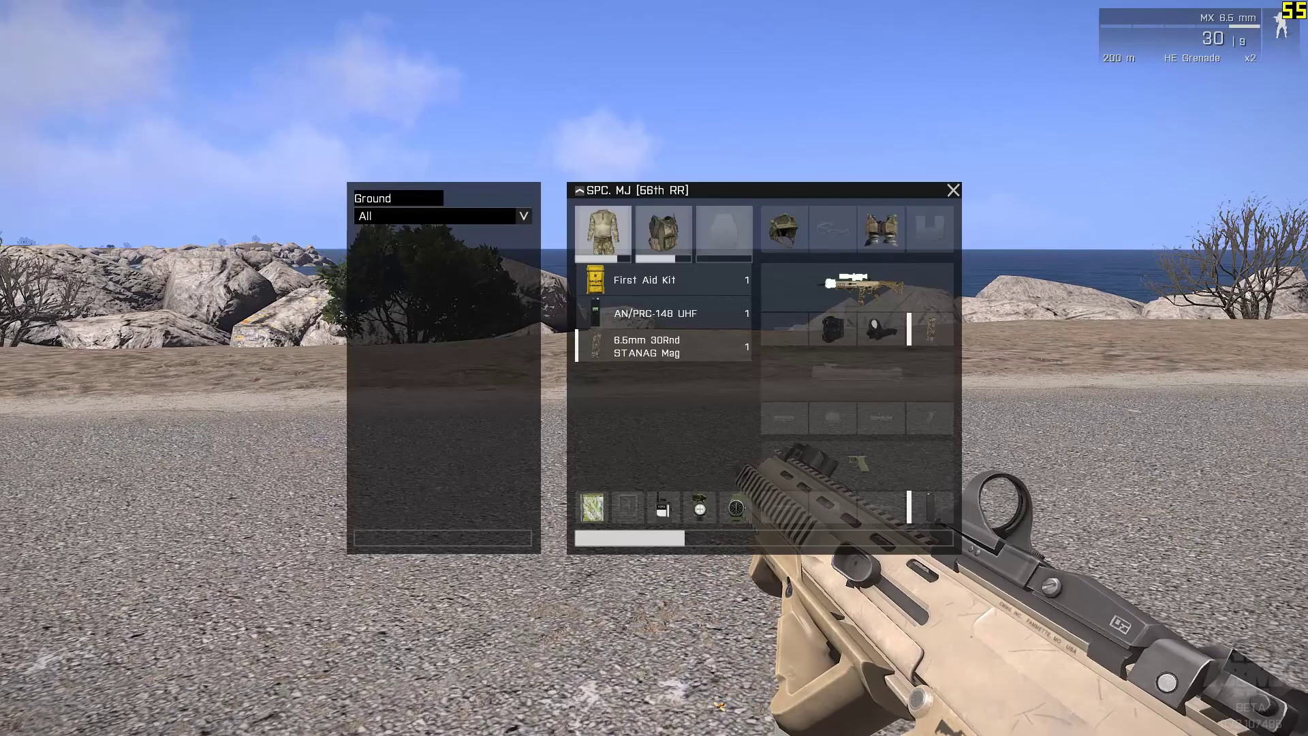
{"action": "left_click", "coordinate": [692, 317]}
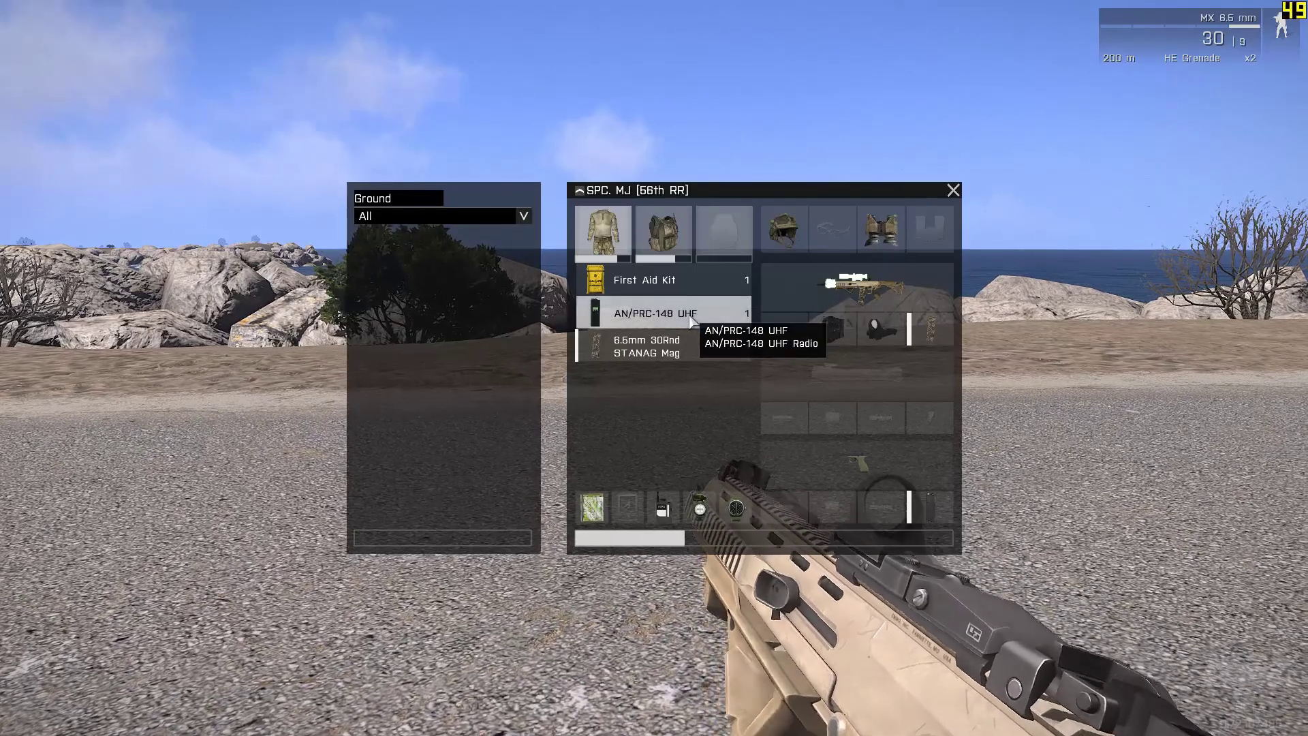
{"action": "left_click_drag", "start_coordinate": [691, 317], "coordinate": [538, 245]}
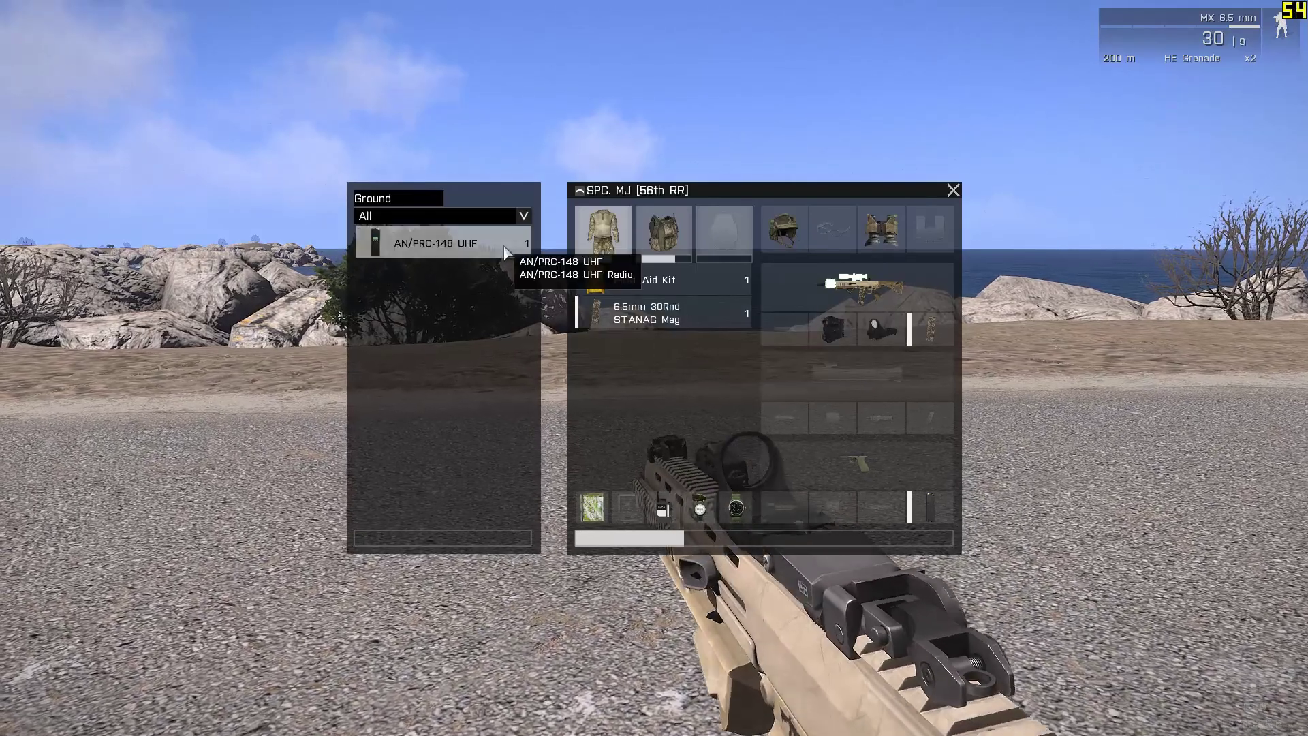
{"action": "left_click", "coordinate": [953, 191]}
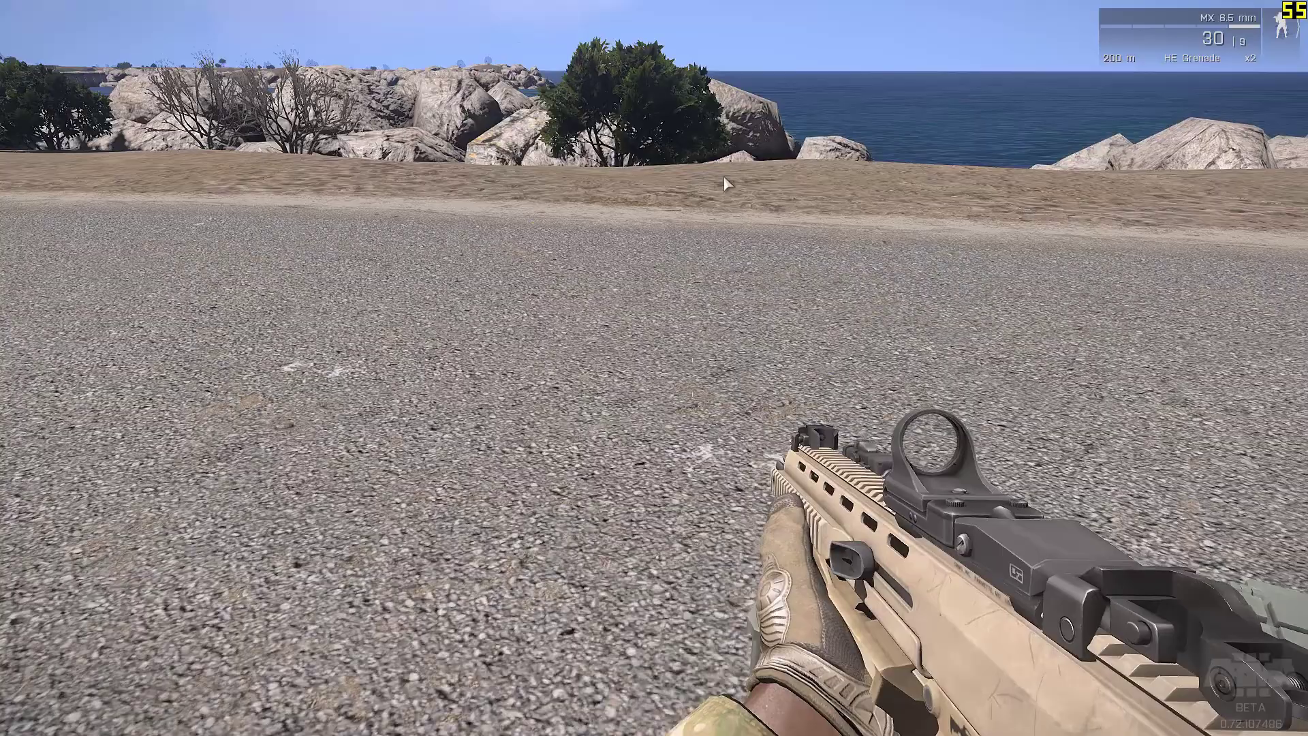
Step: Transmit on the AN/PRC-148 UHF, open its radio interface, and step the channels up and down, ending on channel 6
{"action": "key", "text": "Caps_Lock"}
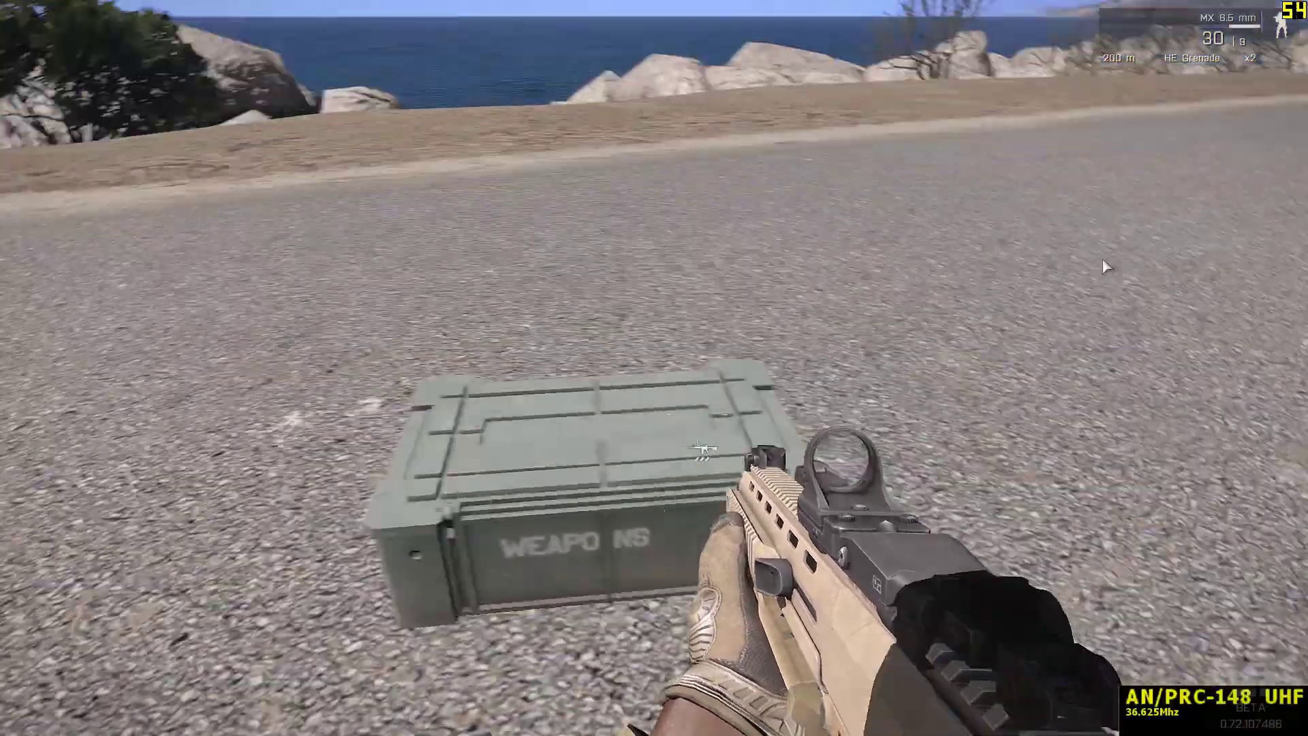
{"action": "key", "text": "a"}
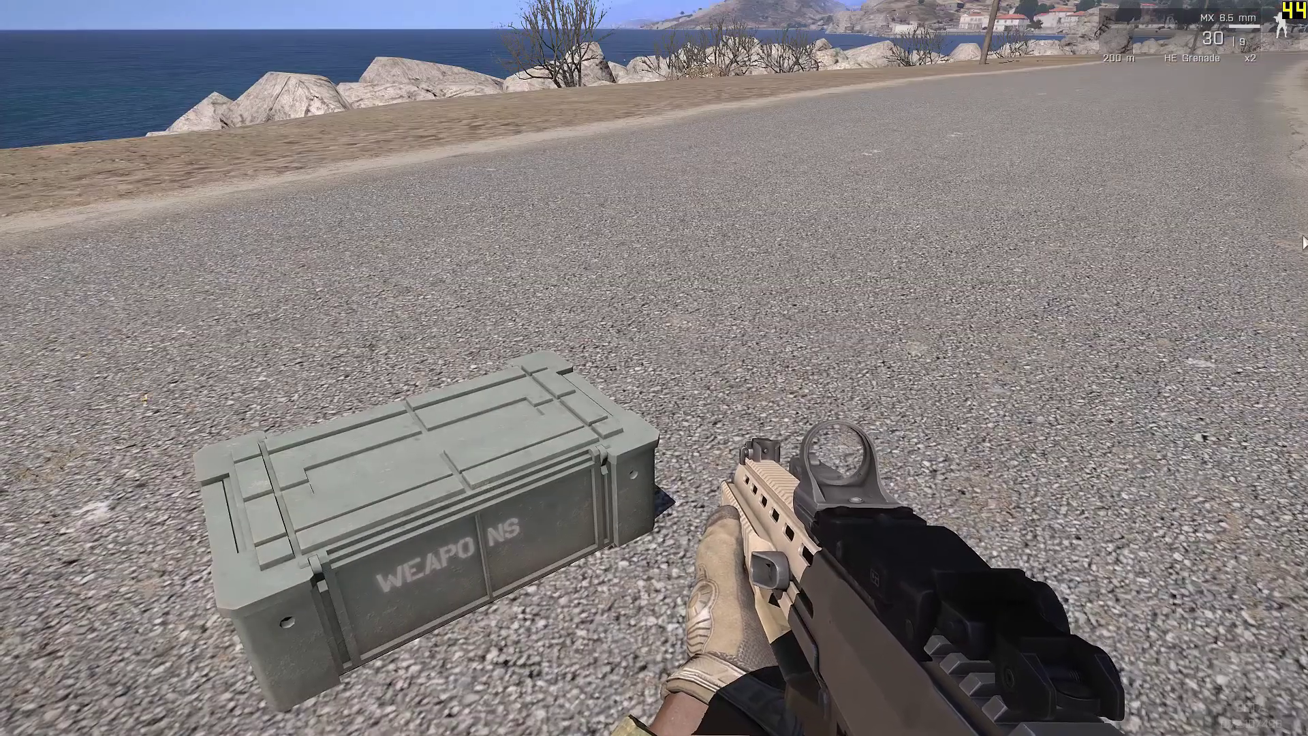
{"action": "key", "text": "ctrl+p"}
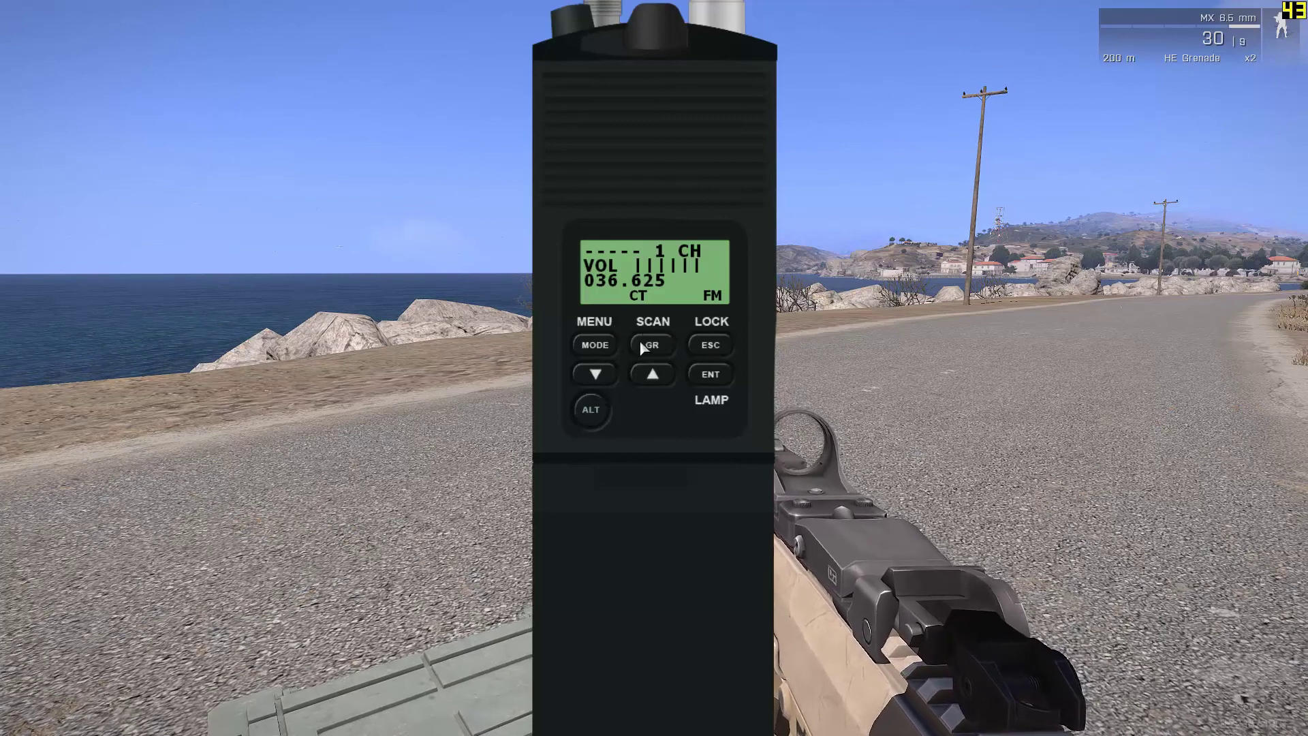
{"action": "left_click", "coordinate": [653, 374]}
{"action": "left_click", "coordinate": [653, 375]}
{"action": "left_click", "coordinate": [652, 374]}
{"action": "left_click", "coordinate": [652, 374]}
{"action": "left_click", "coordinate": [652, 374]}
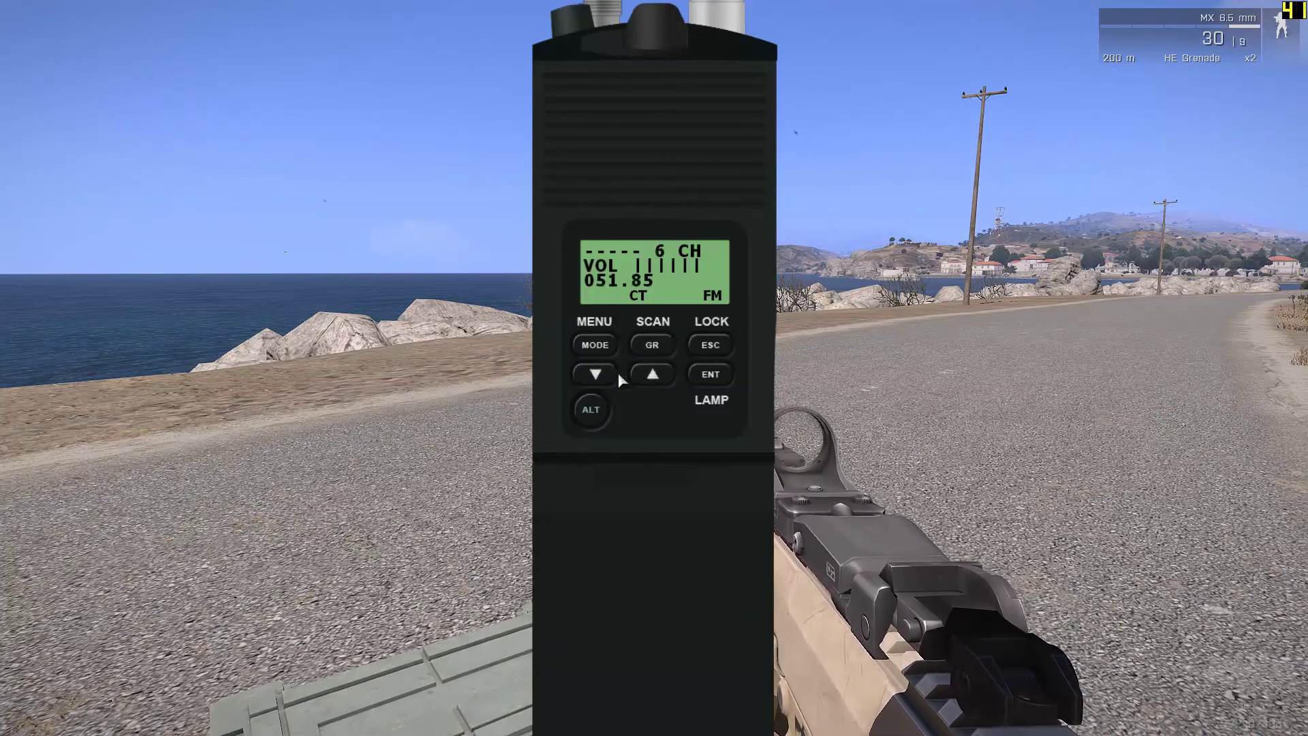
{"action": "left_click", "coordinate": [595, 375]}
{"action": "left_click", "coordinate": [595, 374]}
{"action": "left_click", "coordinate": [596, 375]}
{"action": "left_click", "coordinate": [607, 372]}
{"action": "left_click", "coordinate": [607, 372]}
{"action": "left_click", "coordinate": [639, 372]}
{"action": "left_click", "coordinate": [639, 372]}
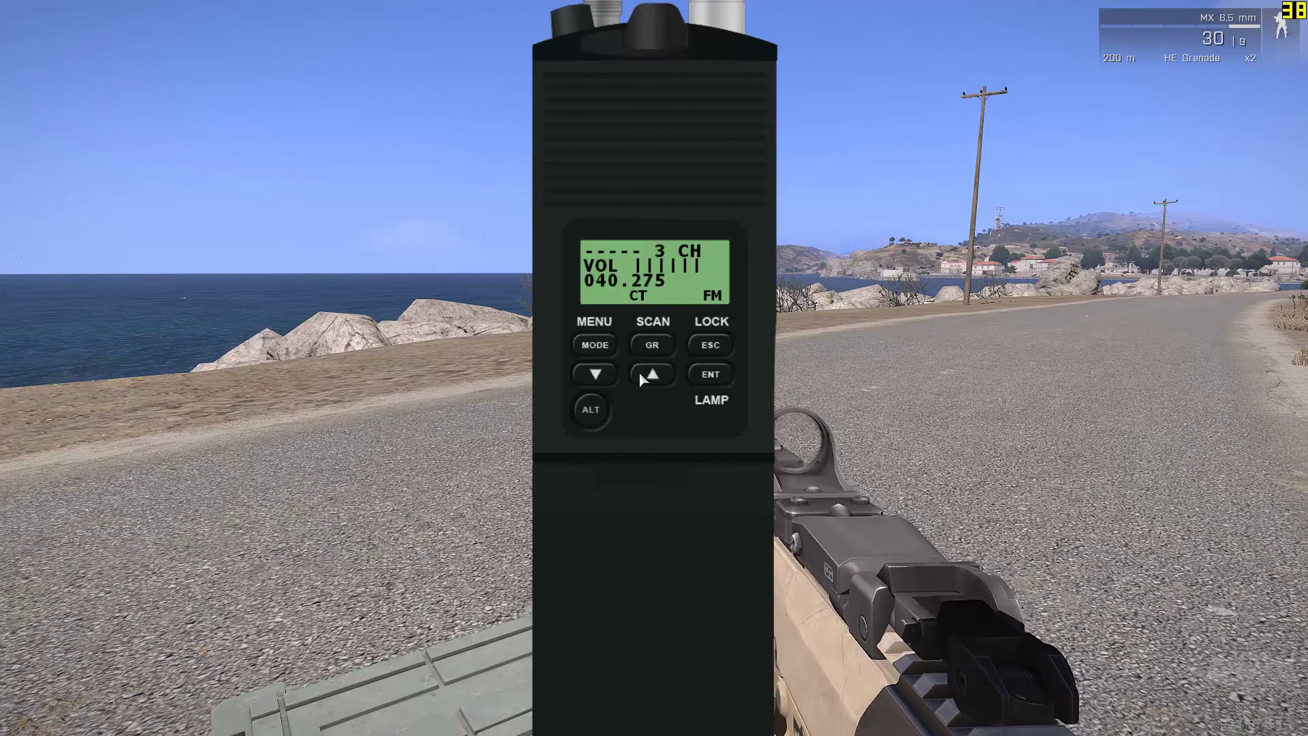
{"action": "left_click", "coordinate": [639, 372]}
{"action": "left_click", "coordinate": [639, 372]}
{"action": "left_click", "coordinate": [639, 372]}
Step: View the AN/PRC-148's power setting, return to its channel display, and close the radio
{"action": "left_click", "coordinate": [607, 341]}
{"action": "left_click", "coordinate": [602, 339]}
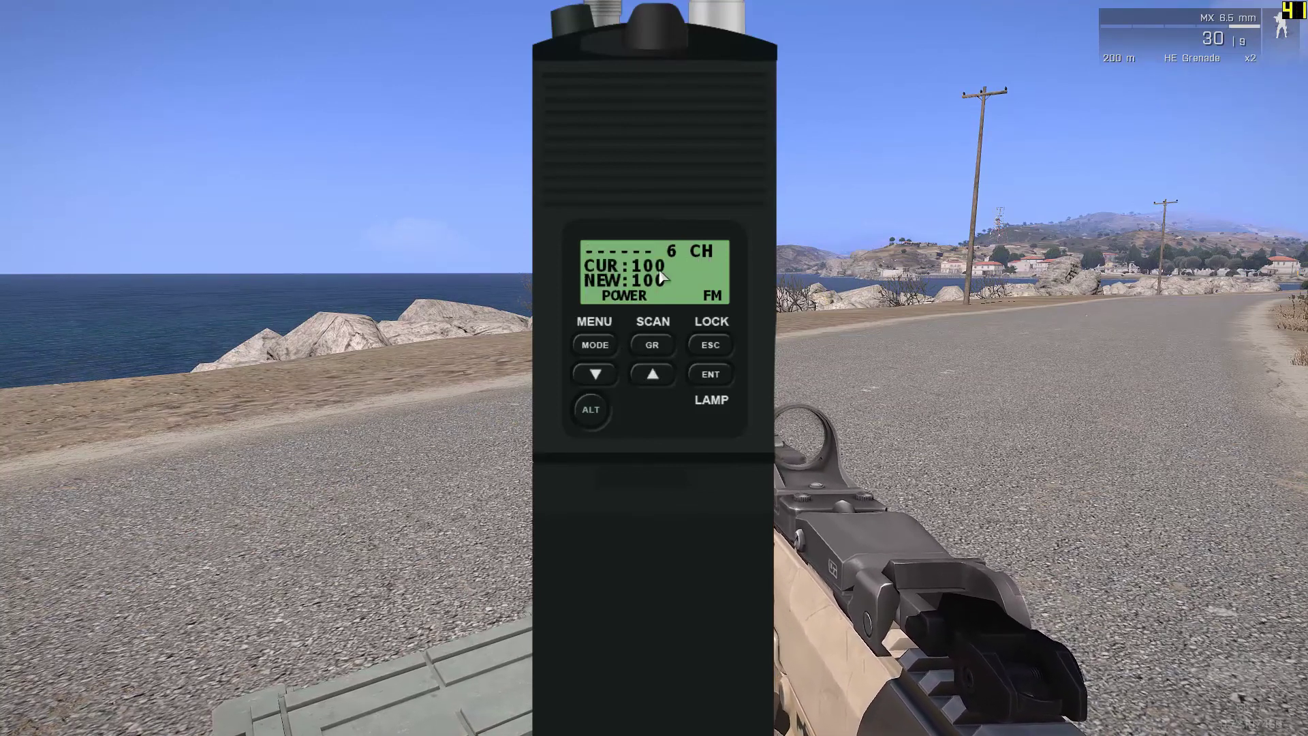
{"action": "left_click", "coordinate": [601, 338]}
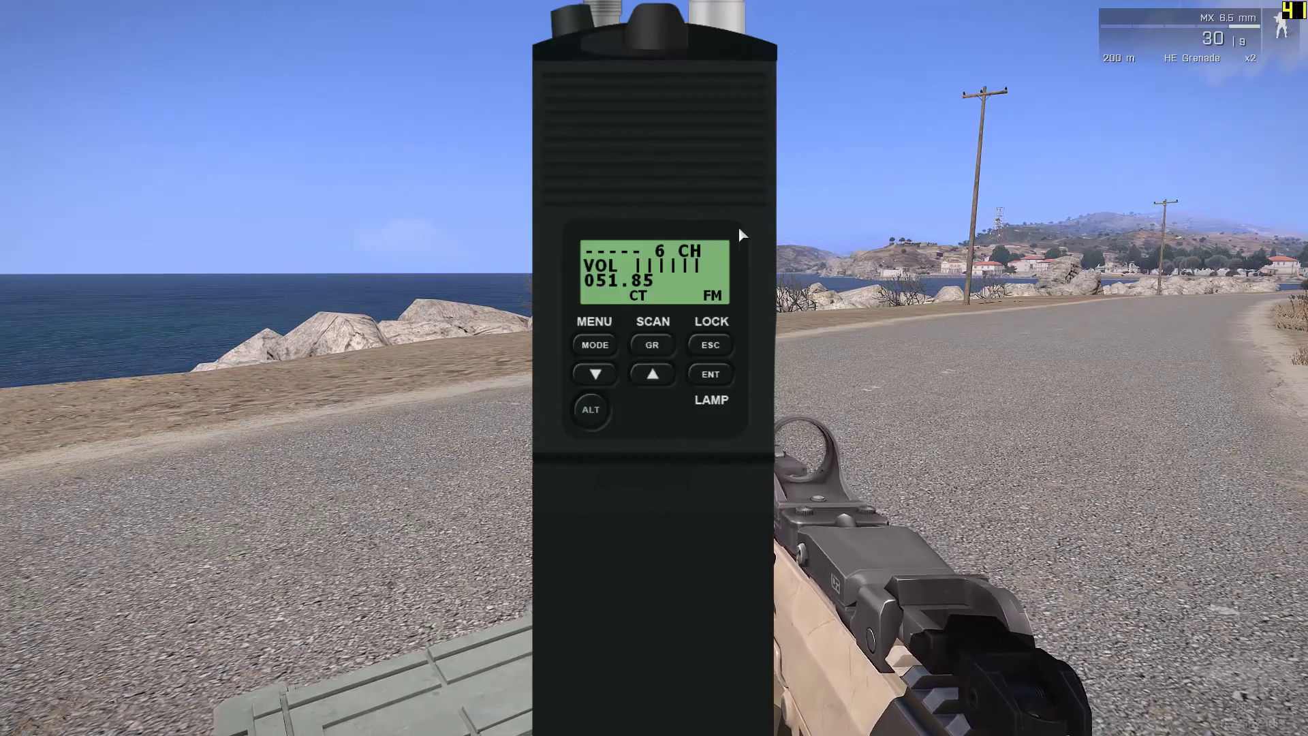
{"action": "key", "text": "Escape"}
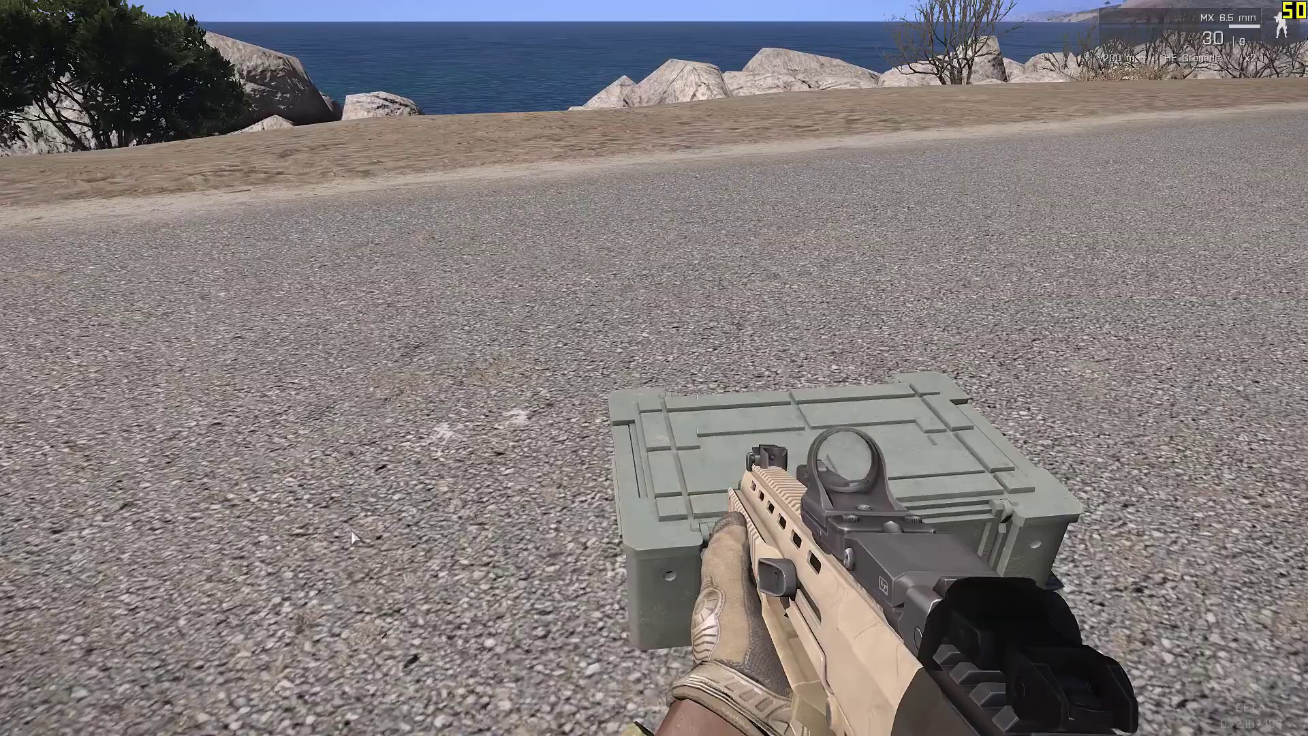
{"action": "key", "text": "a"}
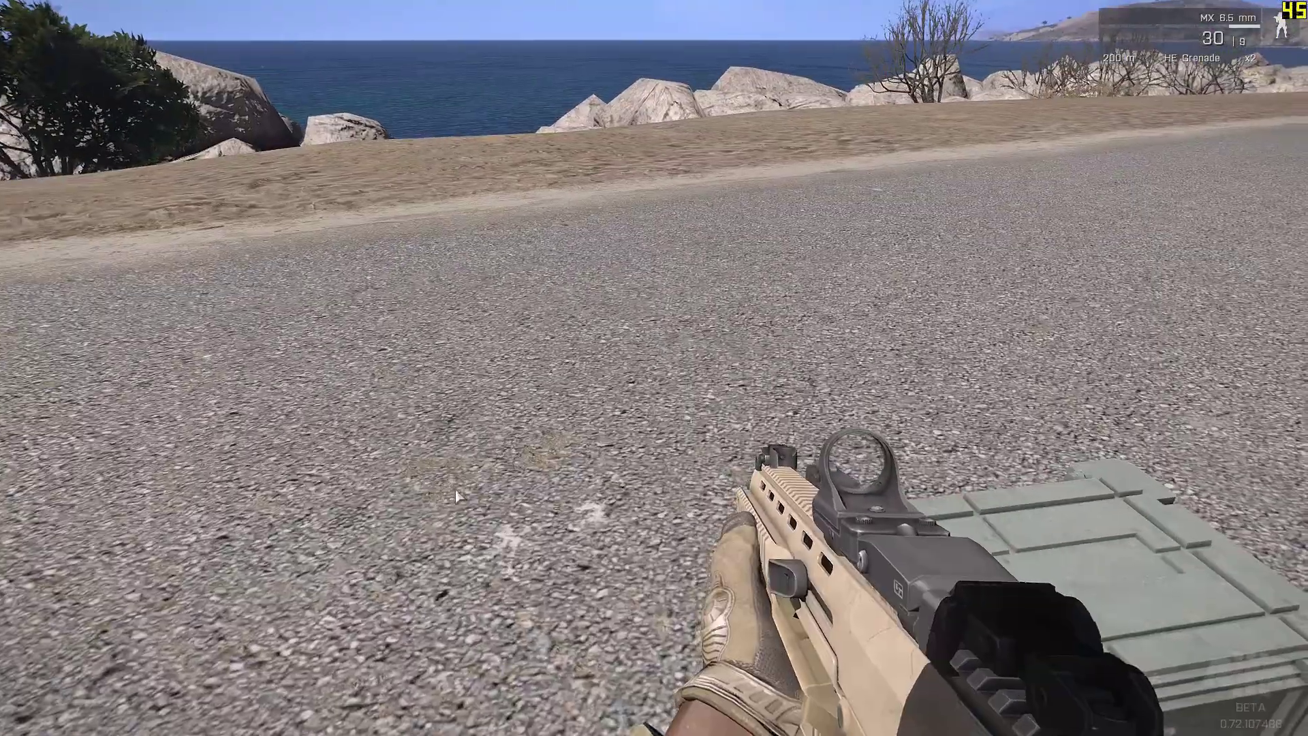
{"action": "key", "text": "d"}
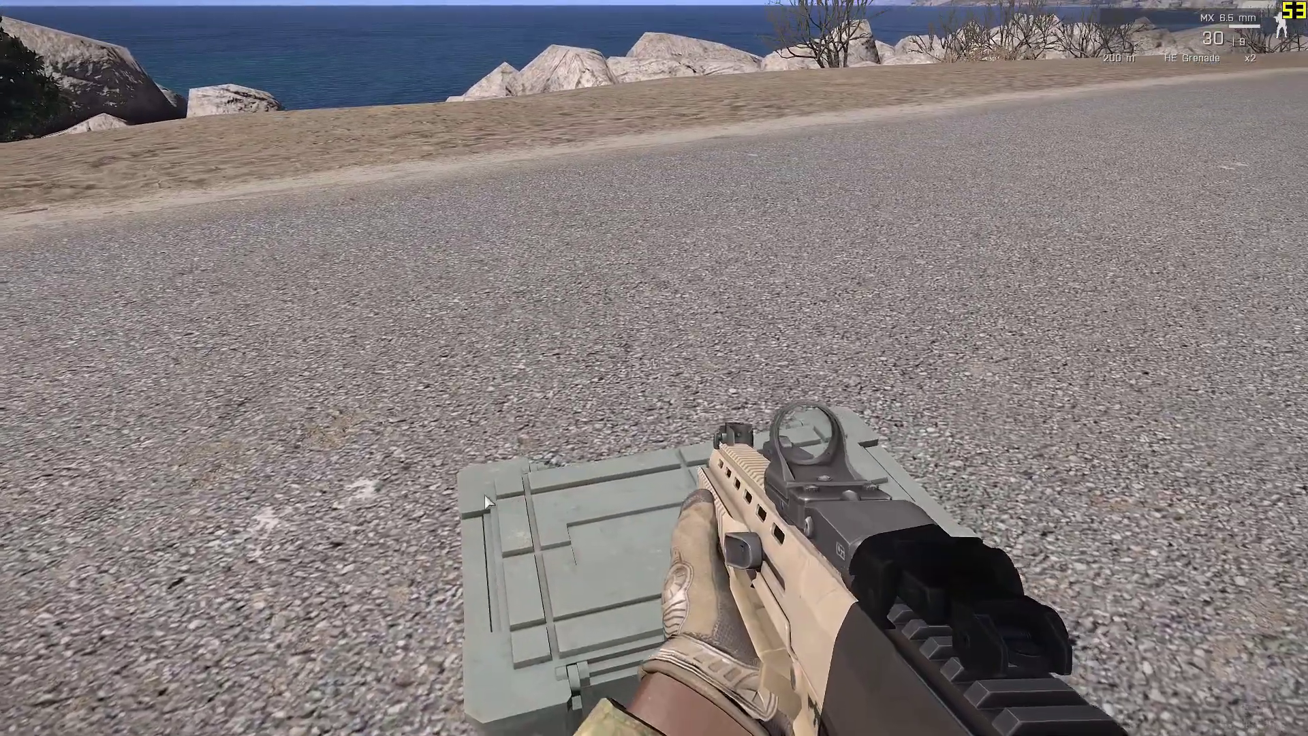
{"action": "key", "text": "s"}
{"action": "key", "text": "a"}
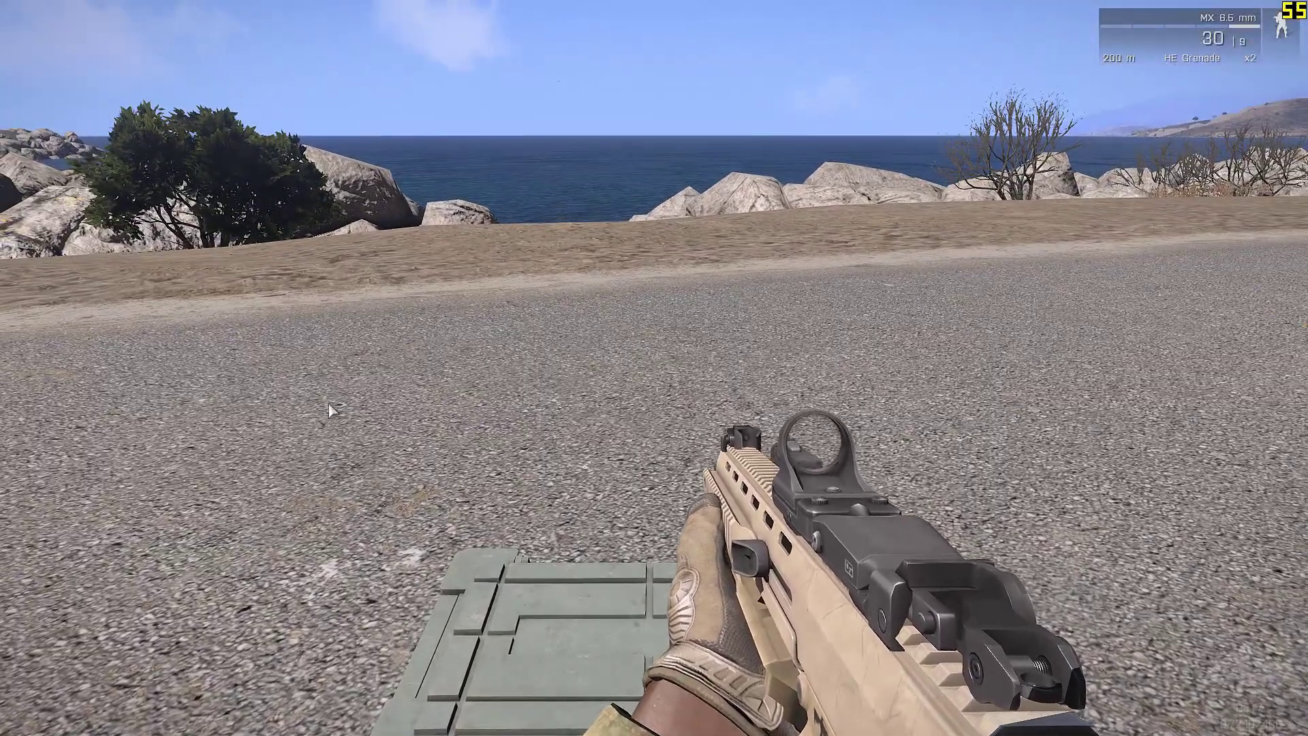
{"action": "key", "text": "a"}
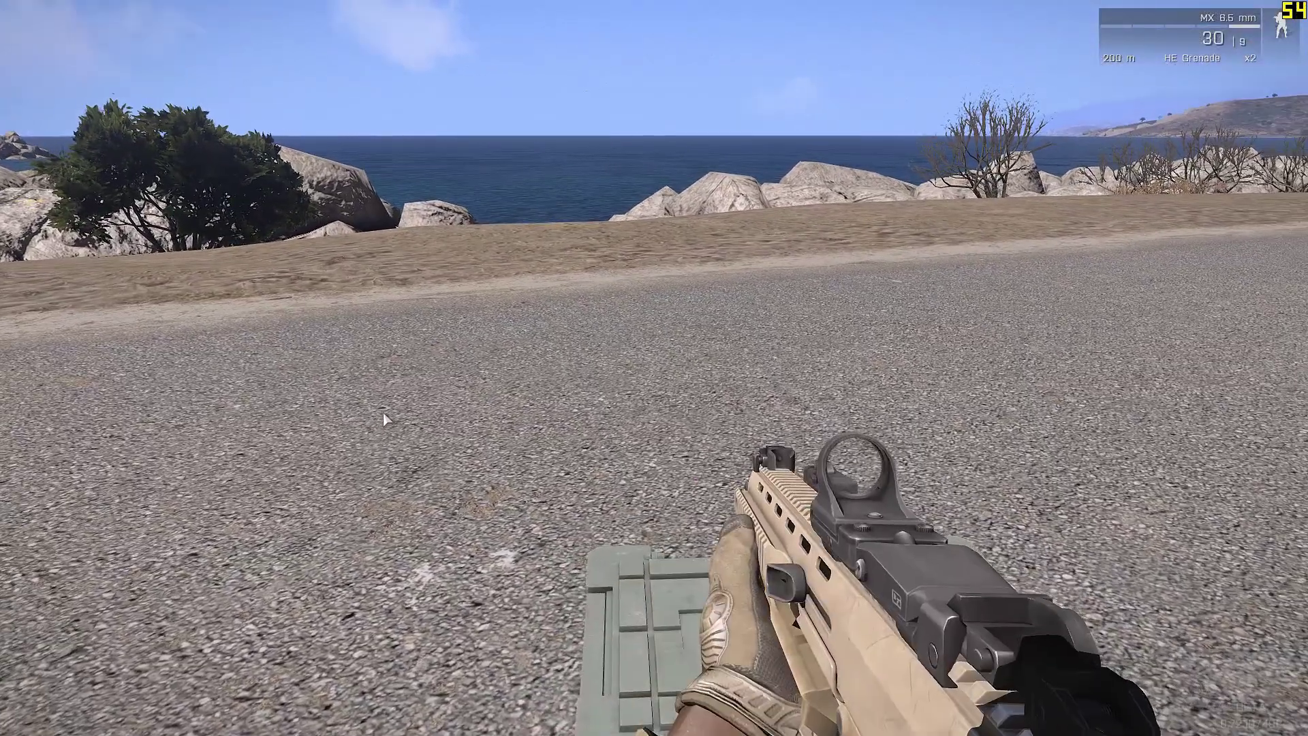
{"action": "key", "text": "d"}
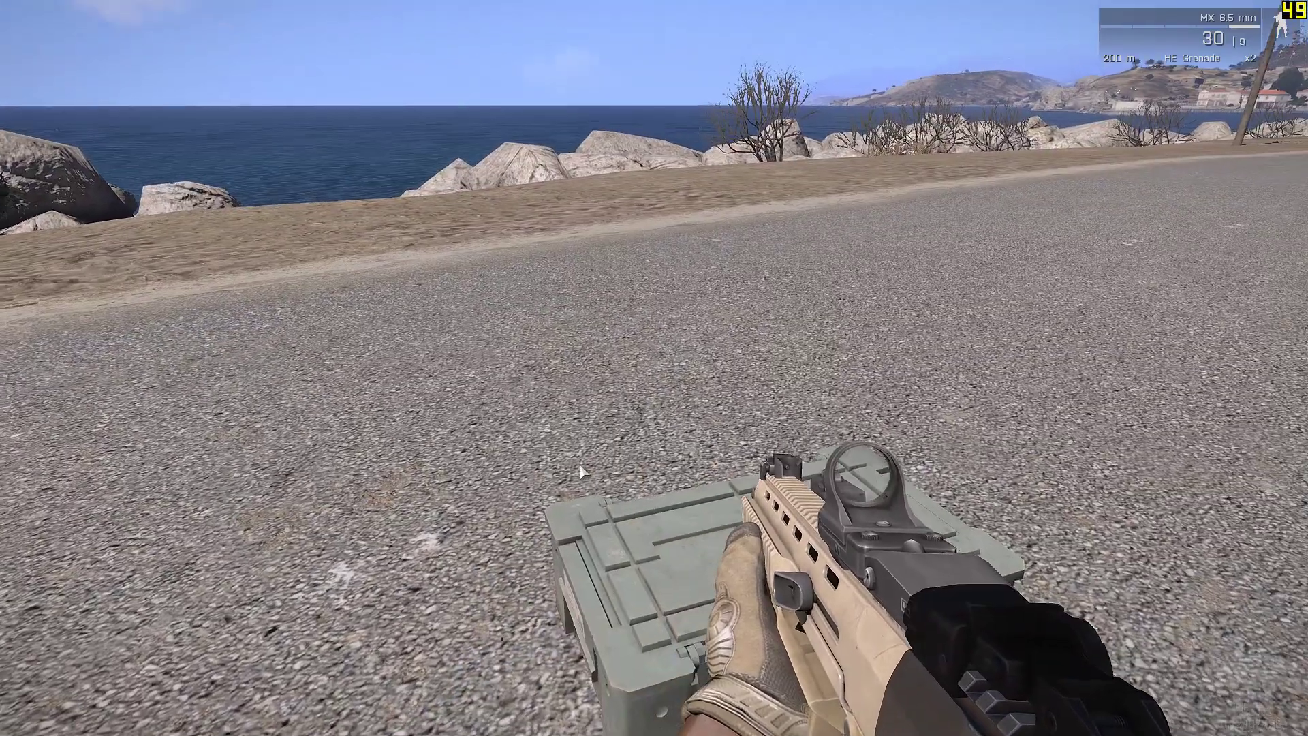